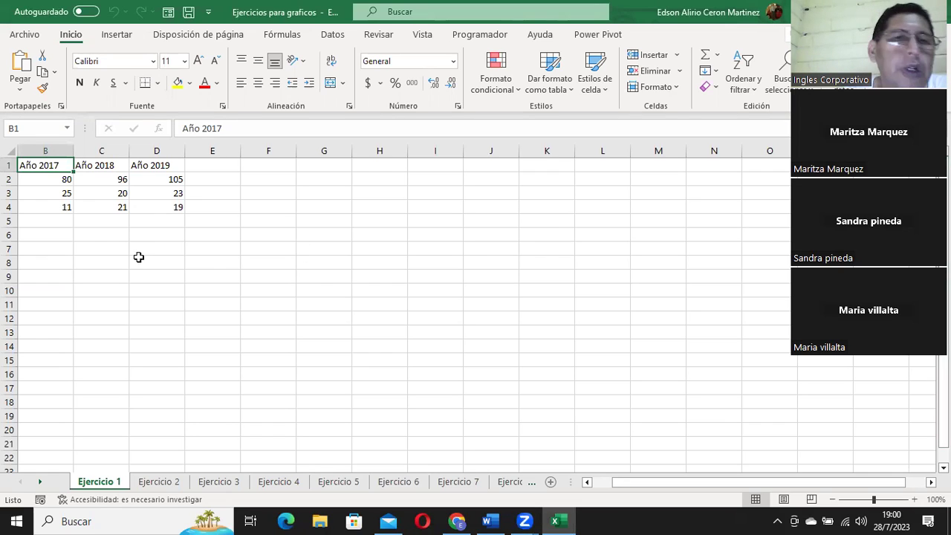
Scroll back left so column A's fruit names show, and select cell A1
left_click(114, 242)
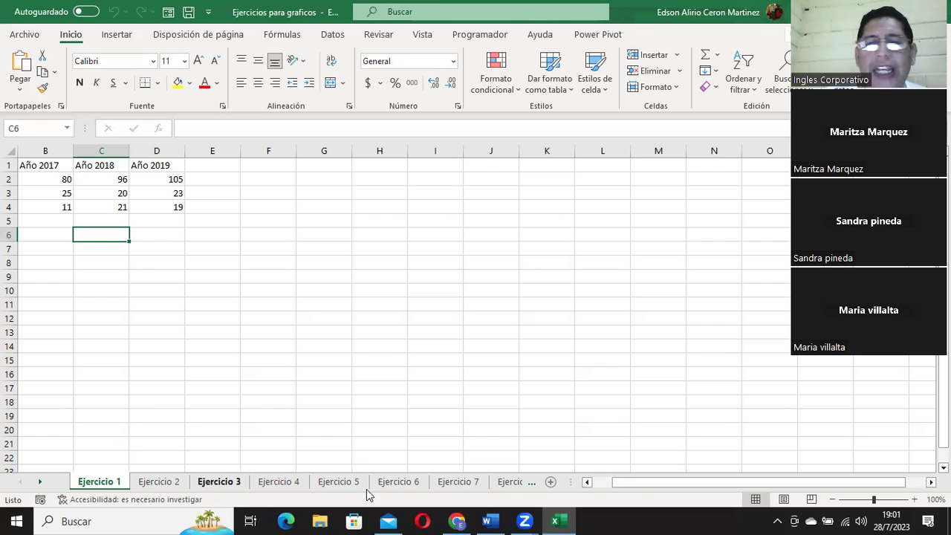
left_click_drag(617, 482, 598, 482)
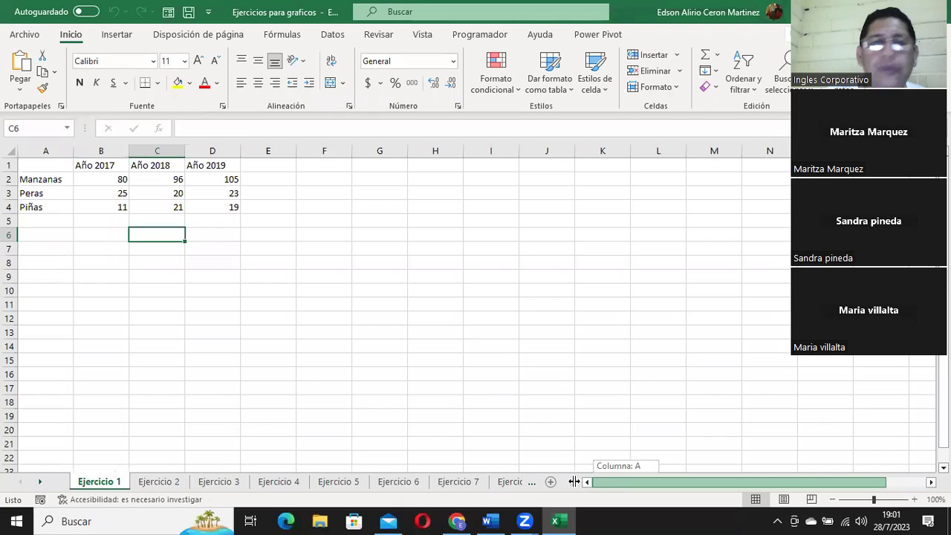
left_click(38, 165)
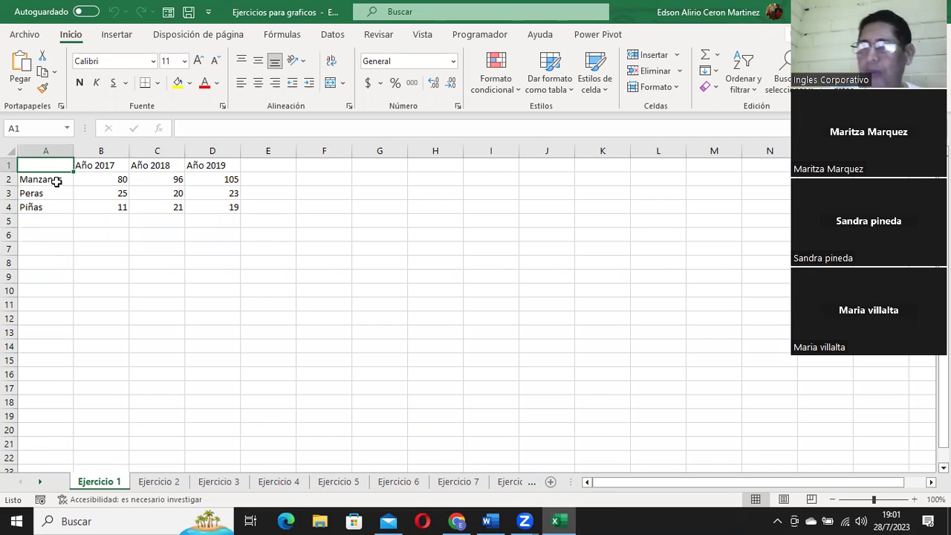
Select A1:D4, covering the fruit names and the Año 2017–2019 headings
left_click_drag(56, 165, 213, 215)
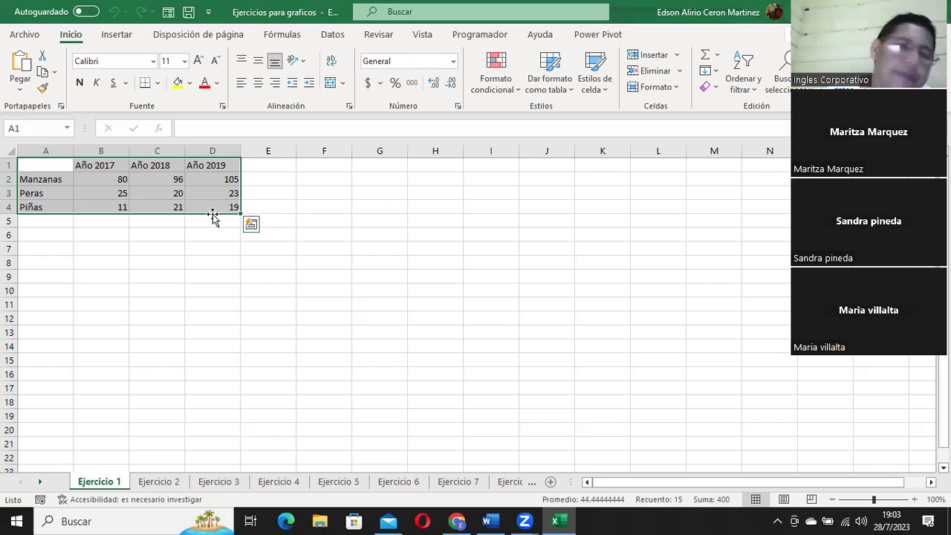
Bring up Gráficos recomendados for the fruit table, previewing Columnas agrupadas
left_click(115, 36)
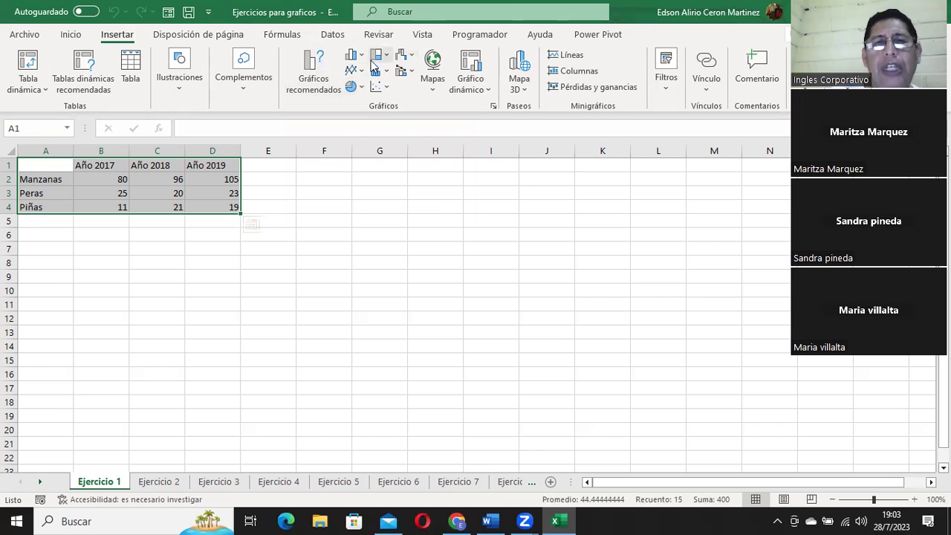
left_click(319, 83)
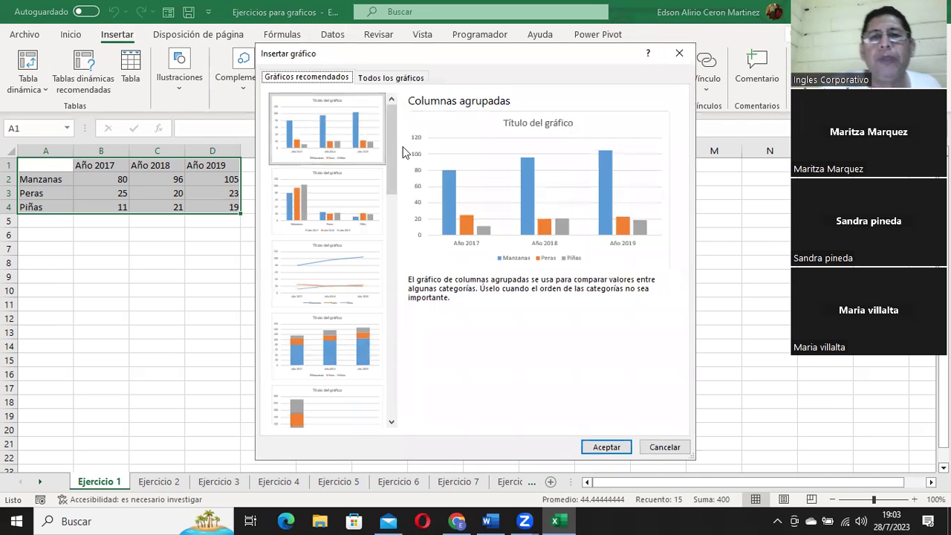
left_click(665, 448)
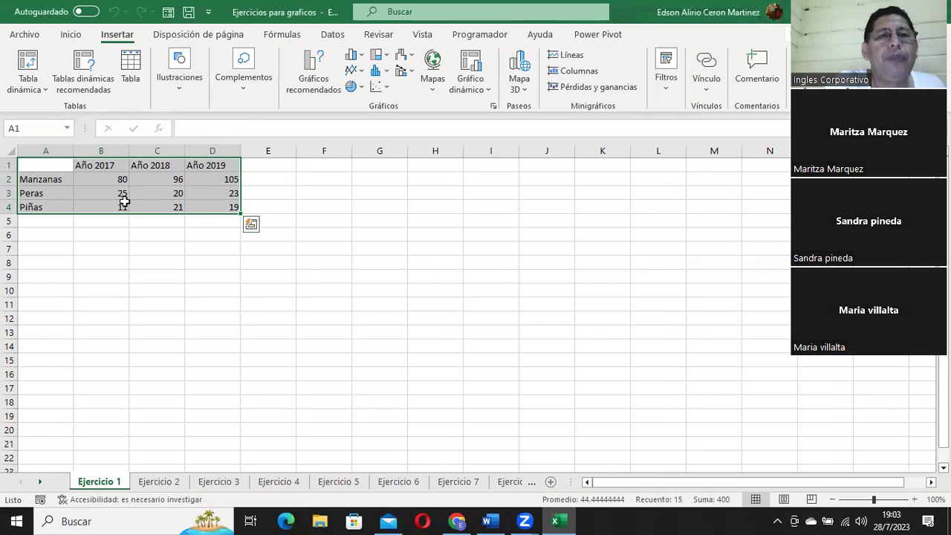
left_click_drag(32, 163, 217, 207)
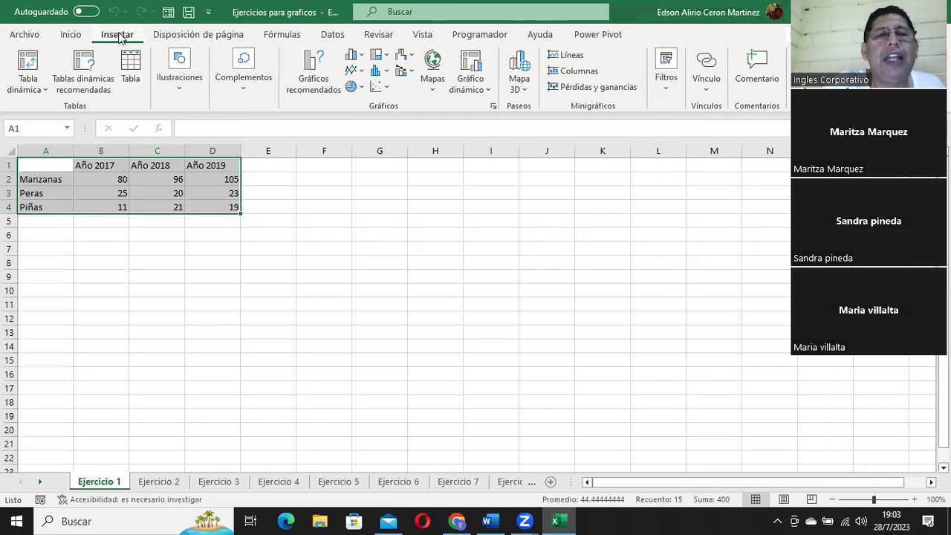
left_click(320, 75)
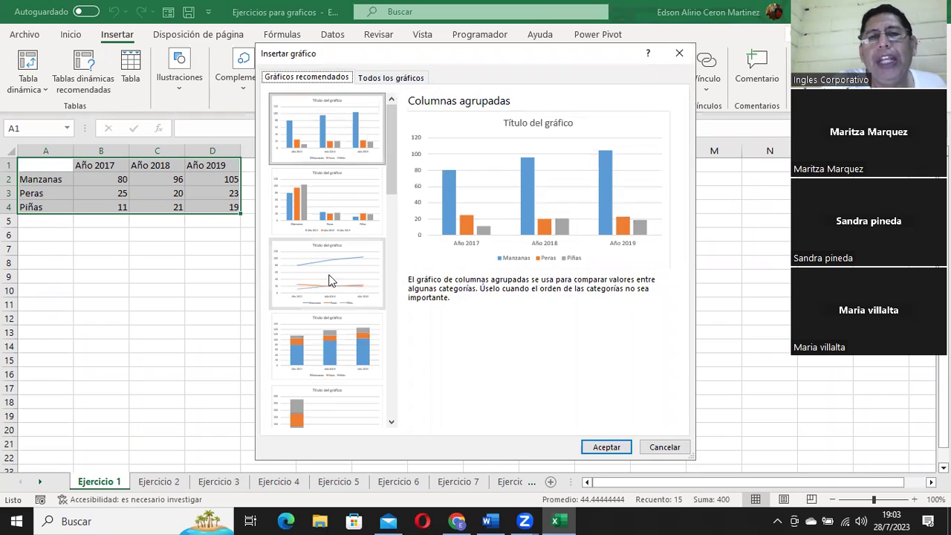
mouse_move(389, 178)
left_mouse_down()
mouse_move(400, 342)
mouse_move(399, 166)
left_mouse_up()
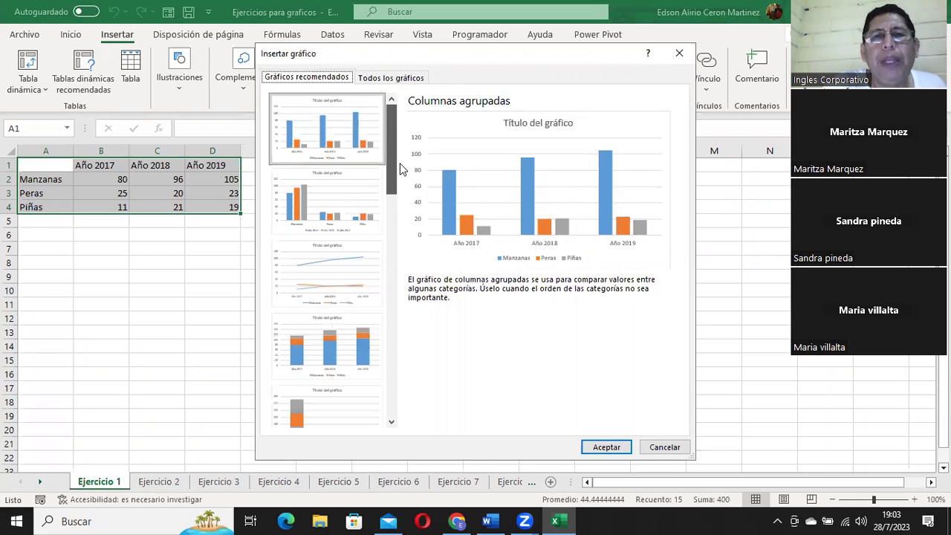
Under Todos los gráficos, preview each Columnas subtype, ending on the Líneas category
left_click(392, 77)
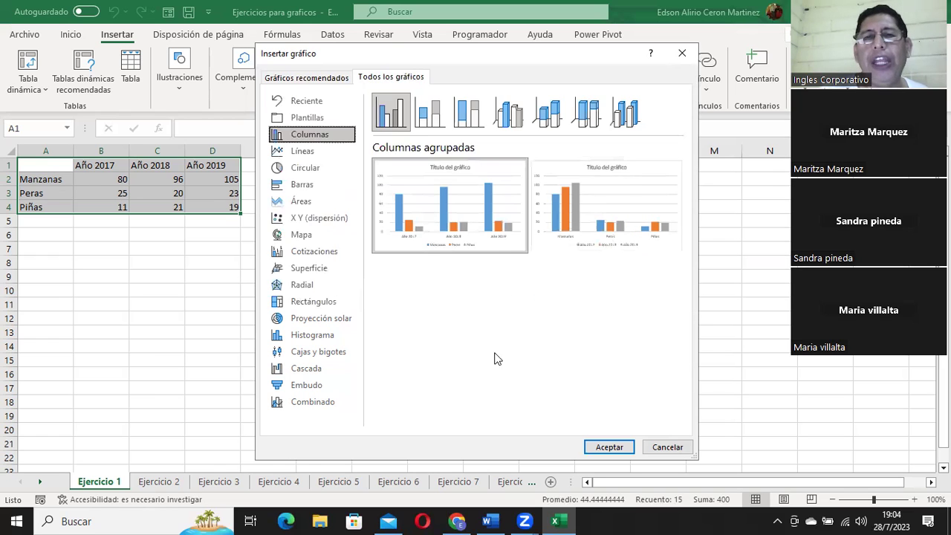
left_click(435, 117)
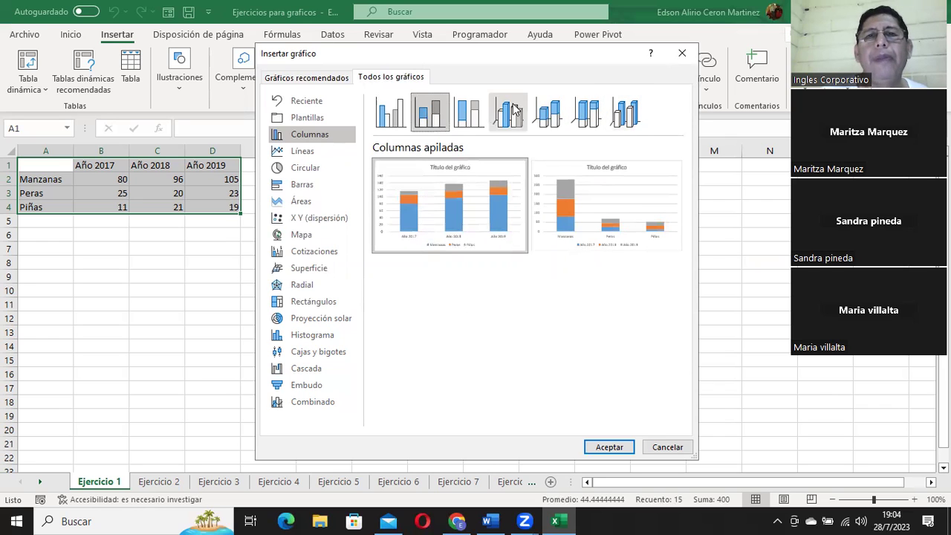
left_click(478, 111)
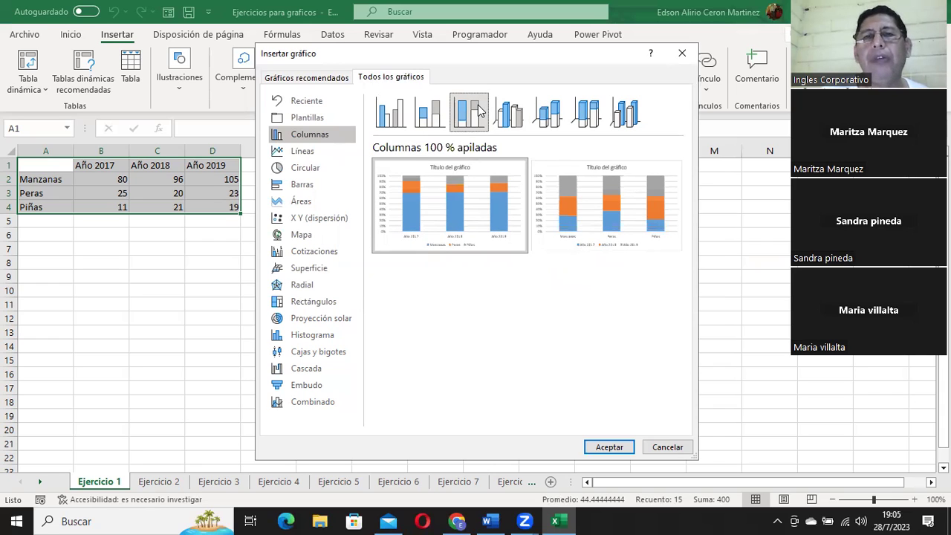
left_click(517, 114)
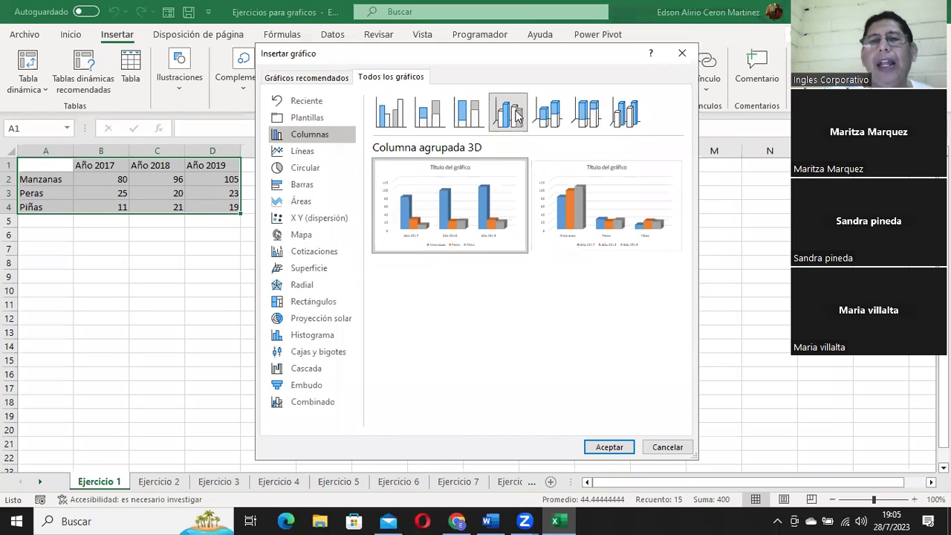
left_click(547, 118)
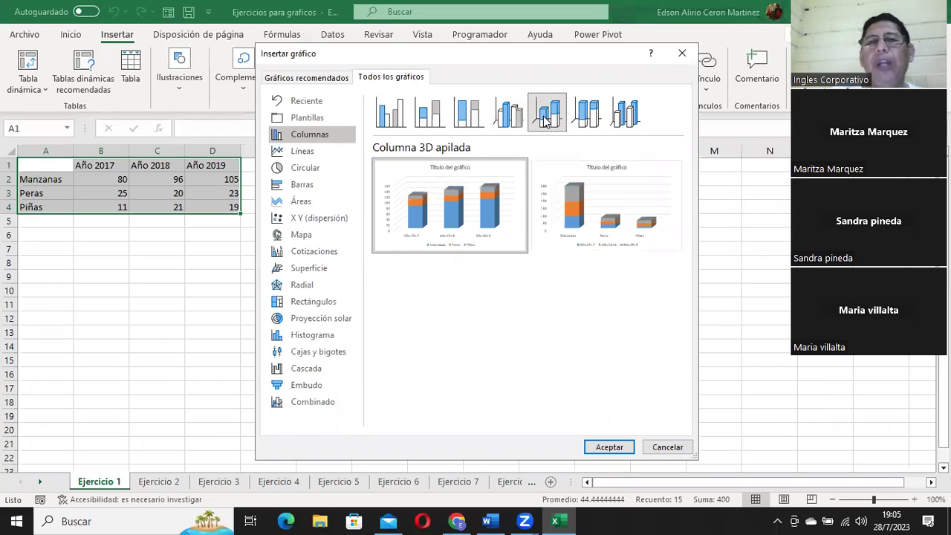
left_click(592, 113)
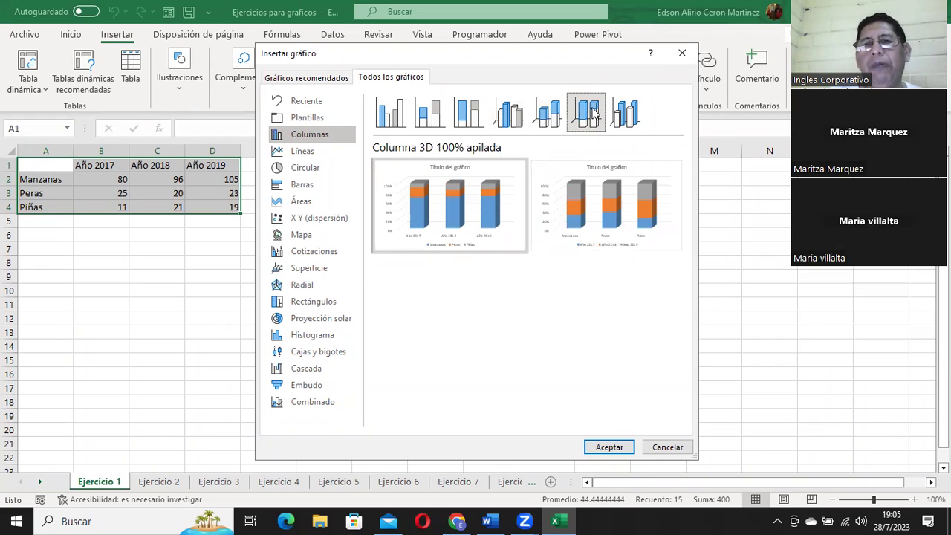
left_click(637, 108)
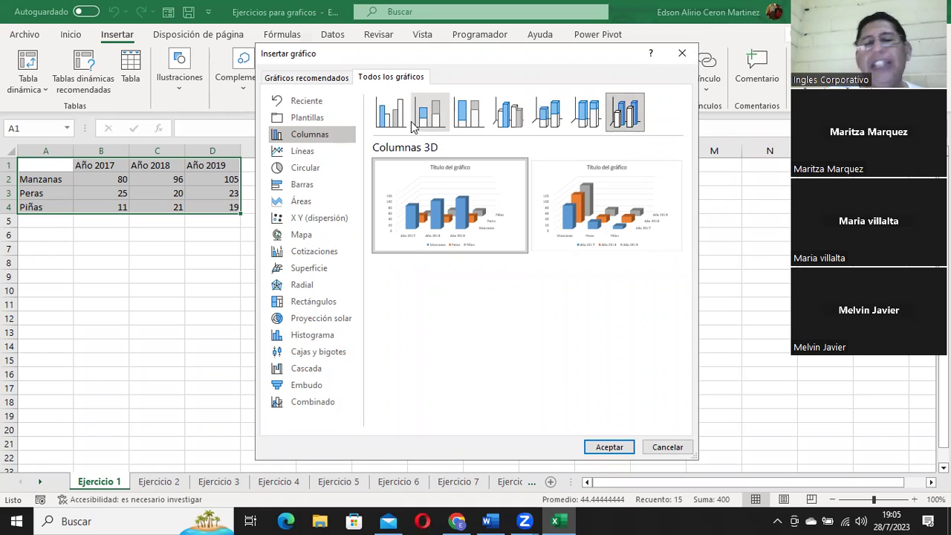
left_click(297, 153)
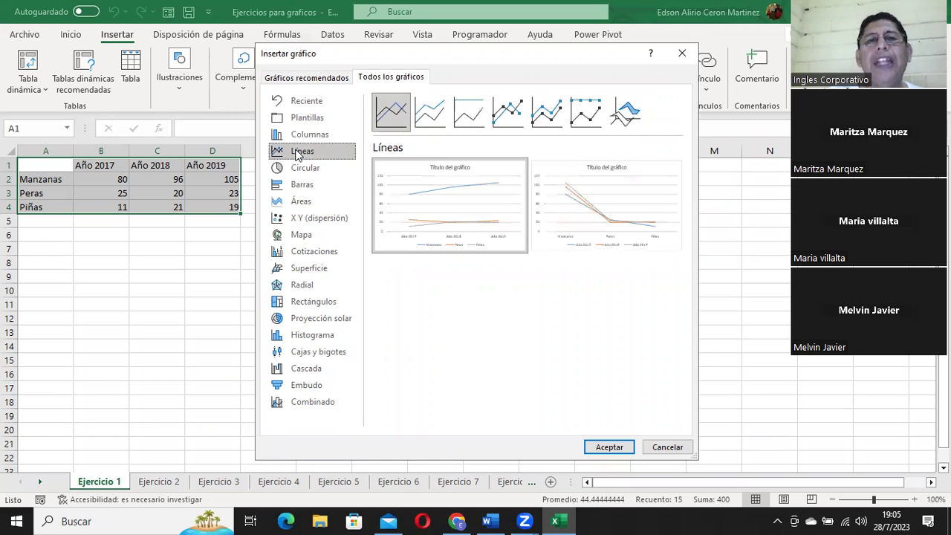
Preview the stacked, 100% stacked, marker and 3D line chart variants
left_click(430, 111)
left_click(468, 119)
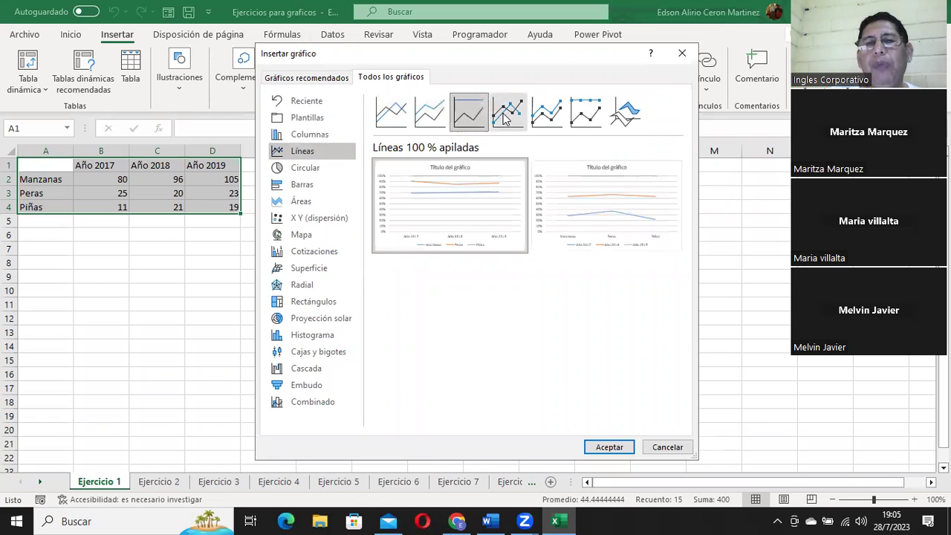
left_click(508, 113)
left_click(549, 113)
left_click(586, 113)
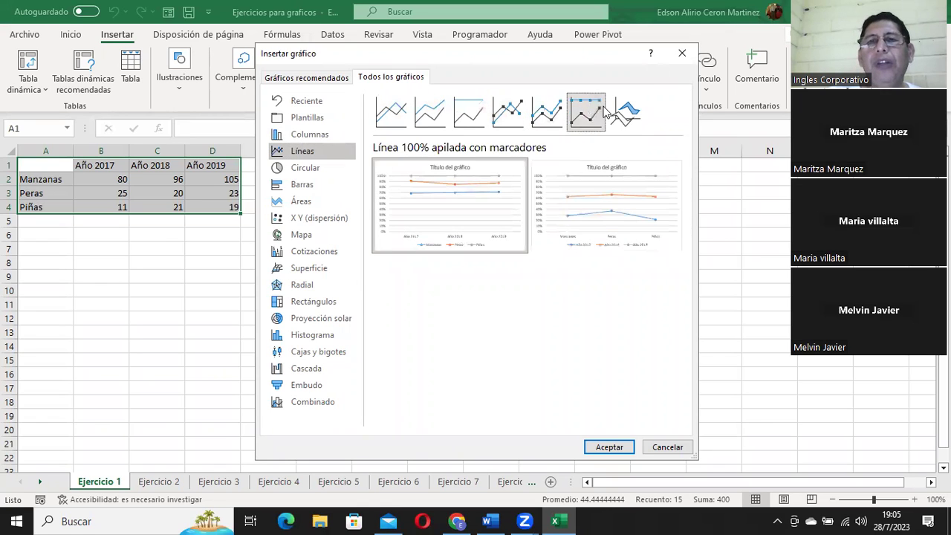
left_click(625, 113)
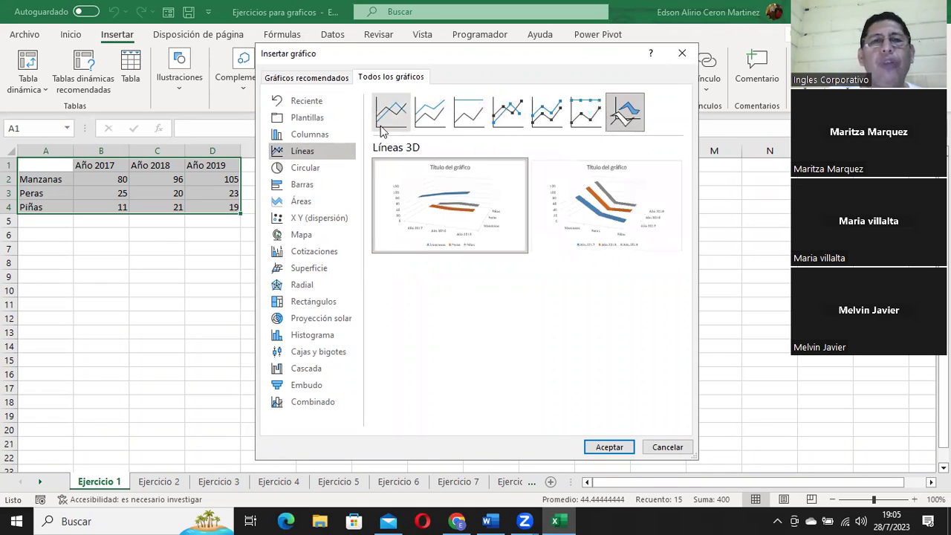
Preview the pie family: 3D pie, pie of pie, bar of pie and doughnut
left_click(310, 170)
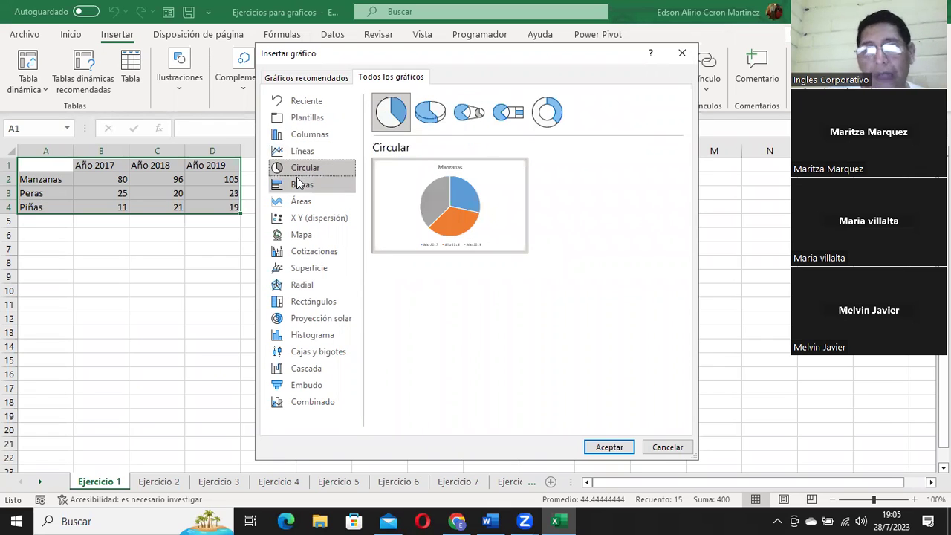
mouse_move(435, 211)
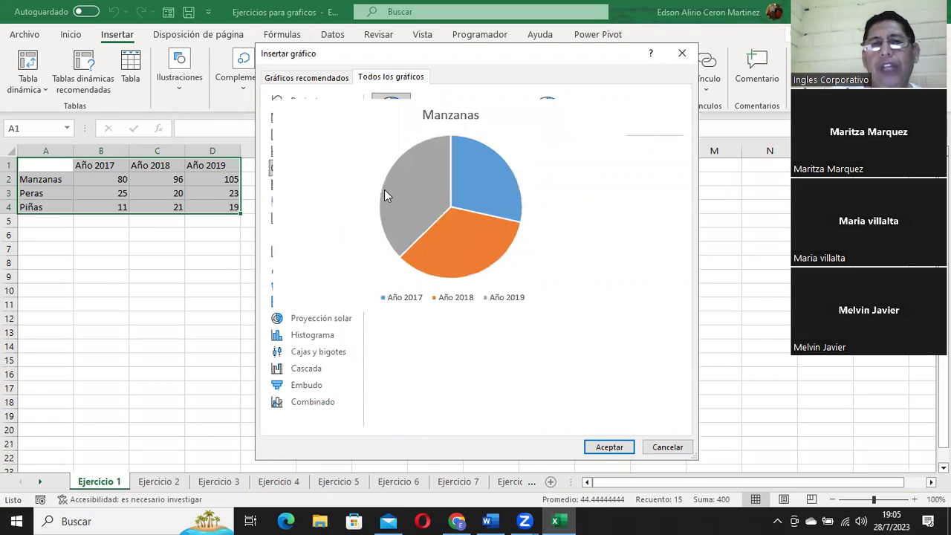
left_click(430, 111)
left_click(463, 113)
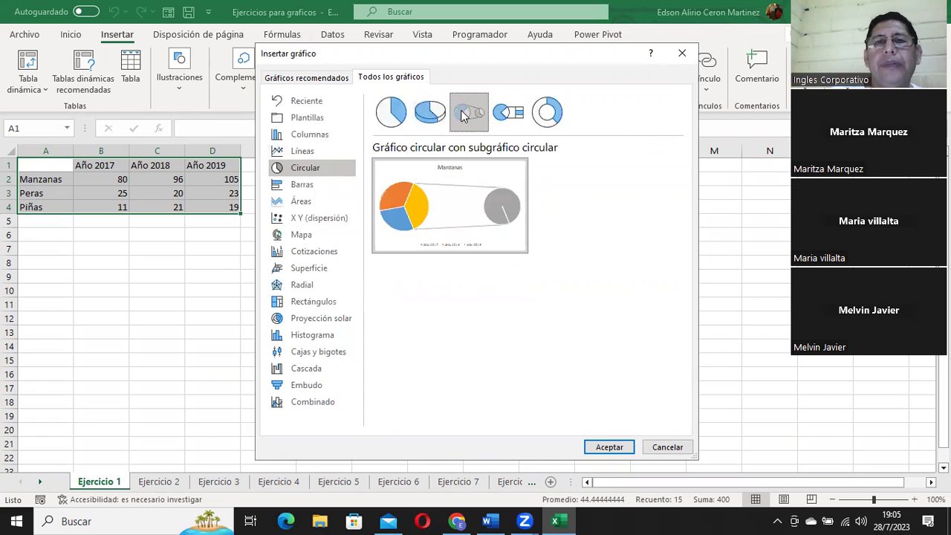
left_click(508, 112)
left_click(549, 113)
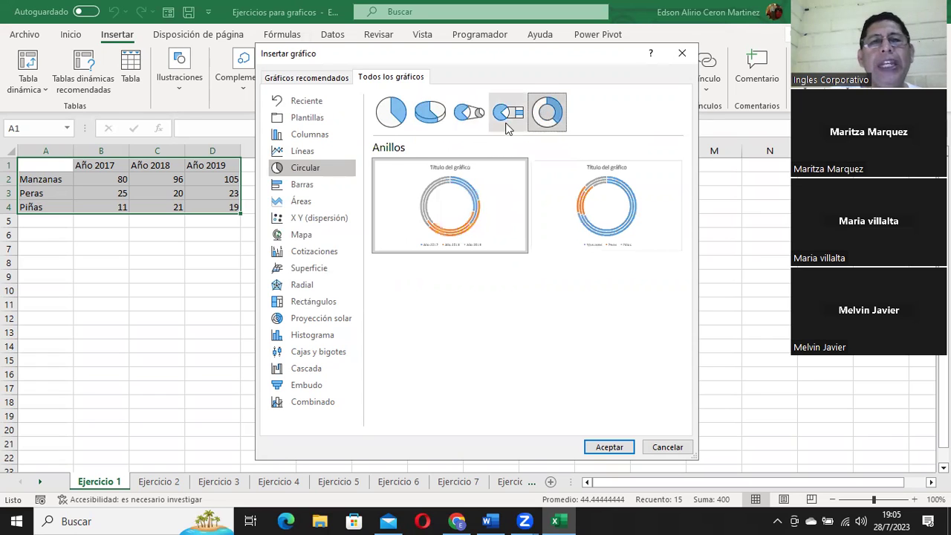
Browse the bar, area, scatter, map and stock chart families
left_click(312, 187)
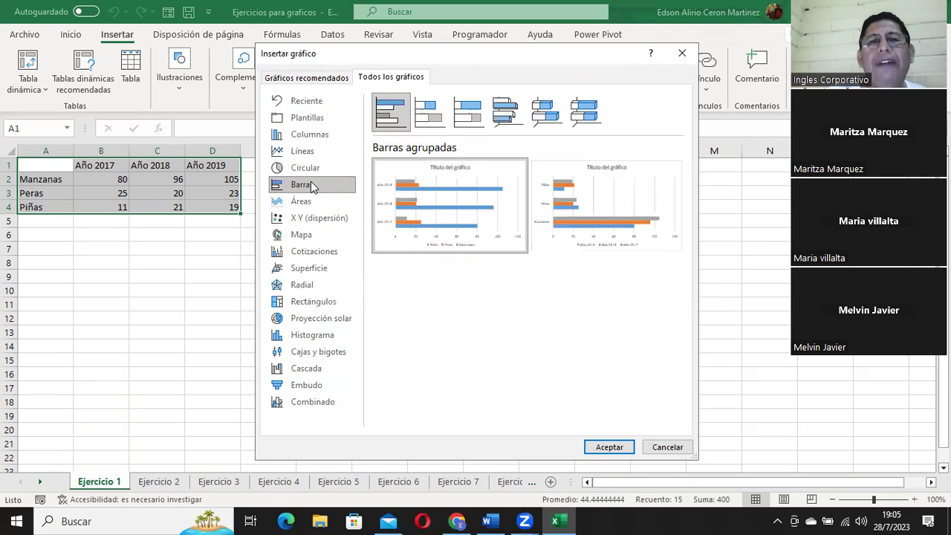
left_click(301, 204)
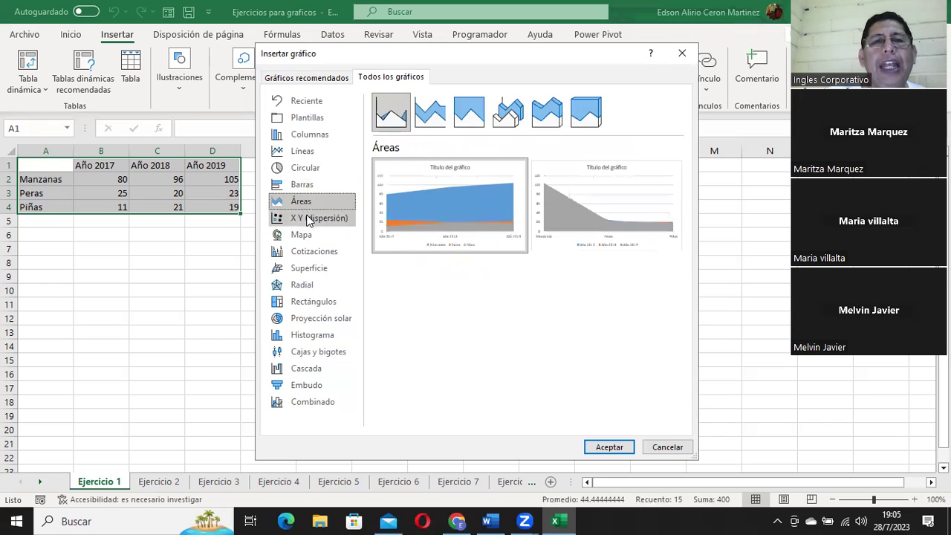
left_click(309, 219)
left_click(308, 236)
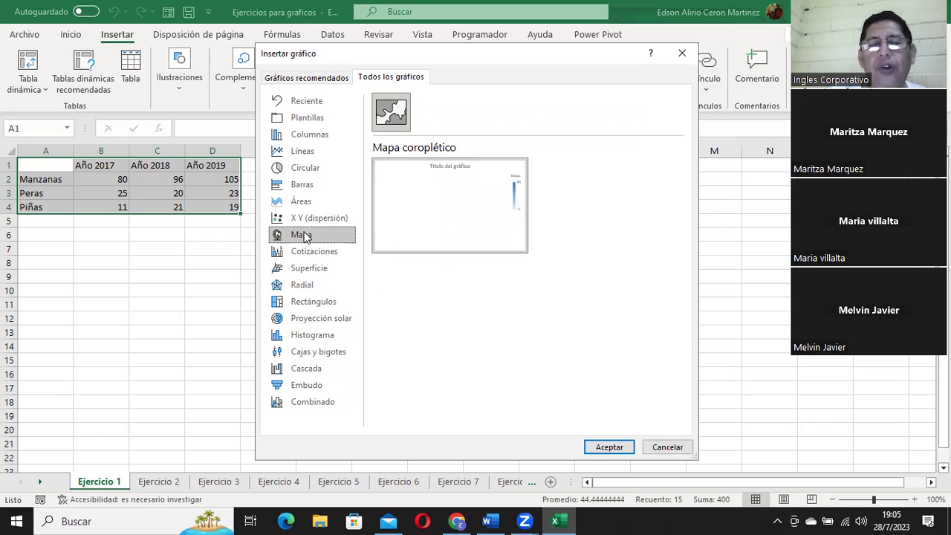
left_click(327, 253)
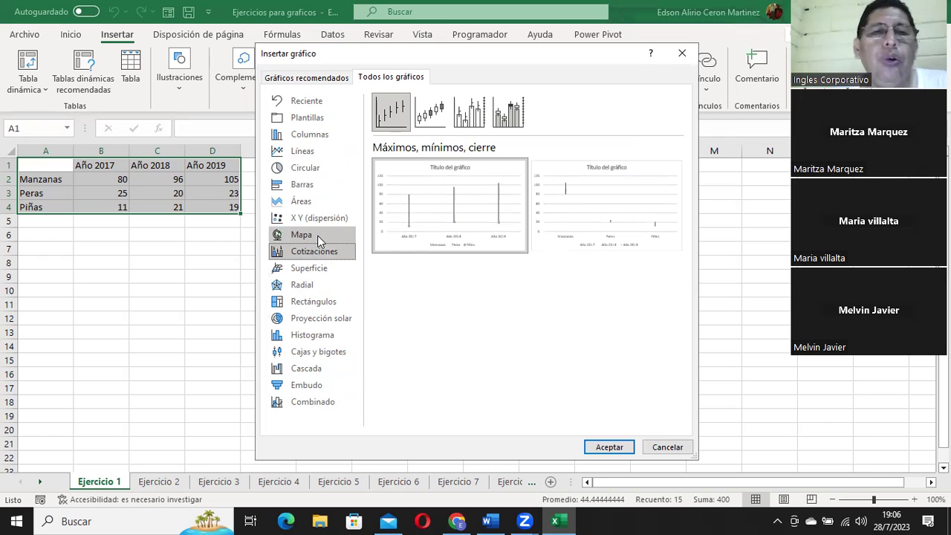
Compare the histogram and Pareto options, then return to Columnas agrupadas
left_click(311, 338)
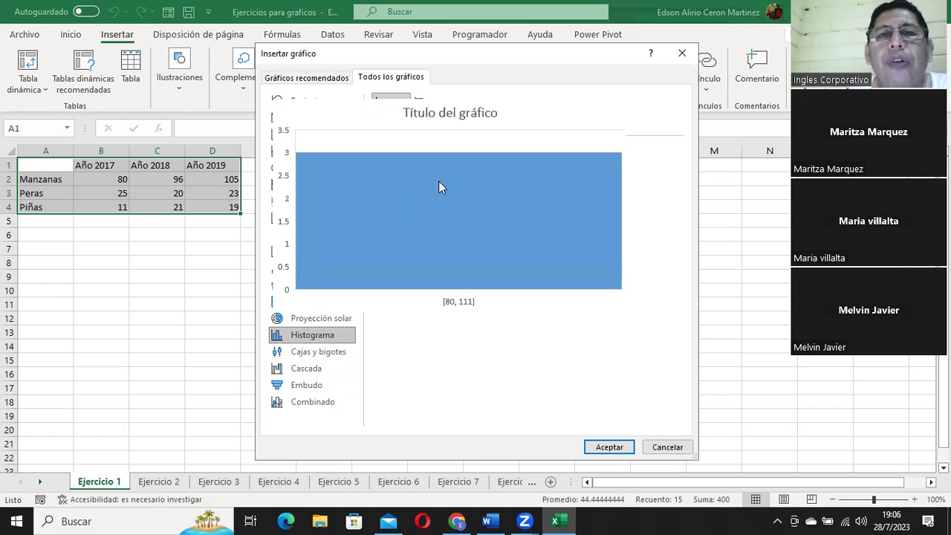
left_click(435, 119)
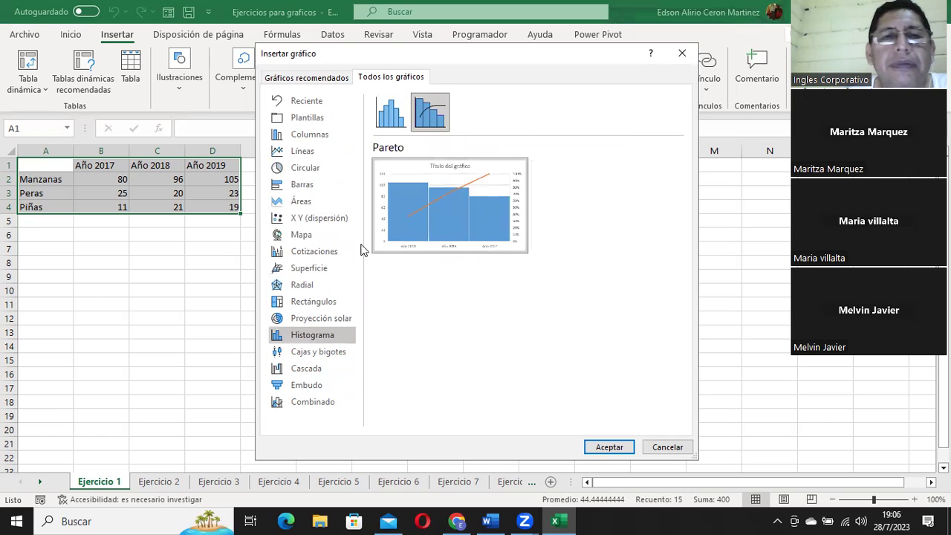
left_click(398, 128)
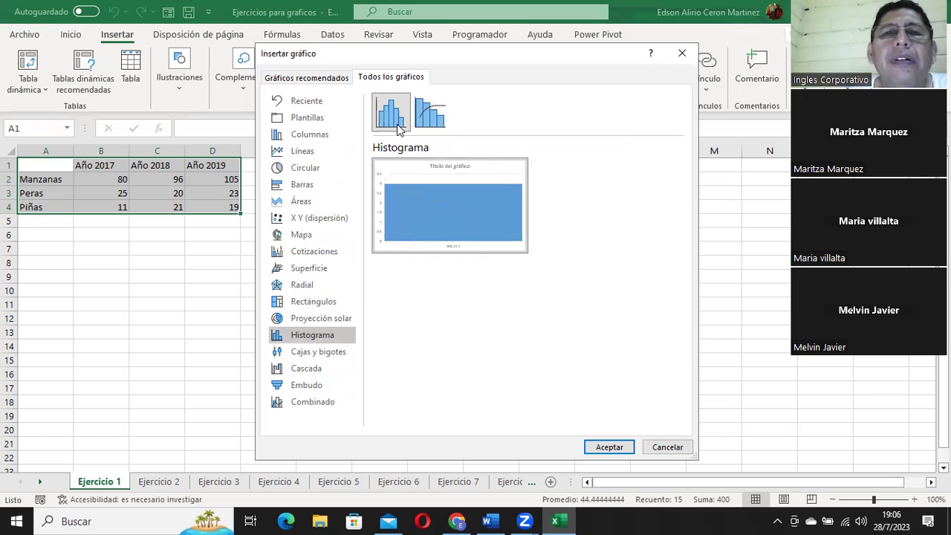
left_click(416, 119)
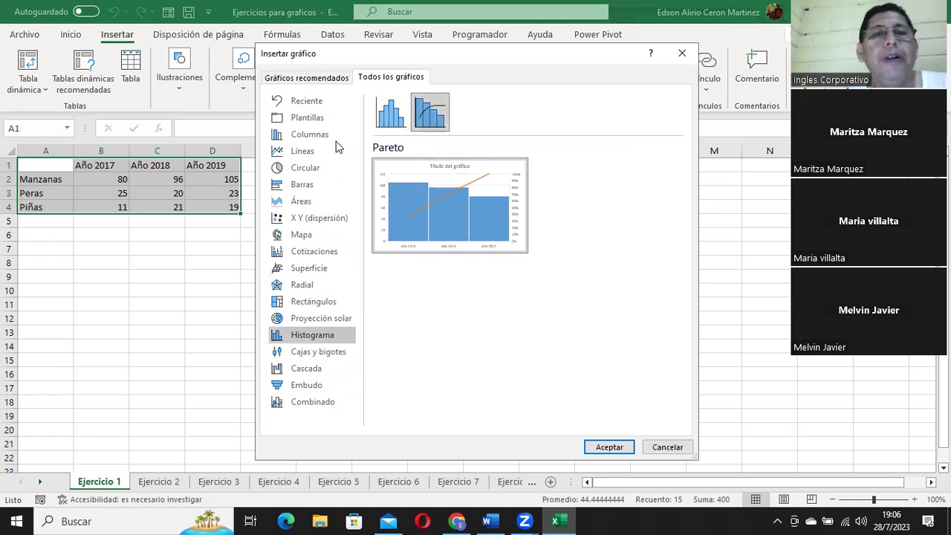
left_click(313, 135)
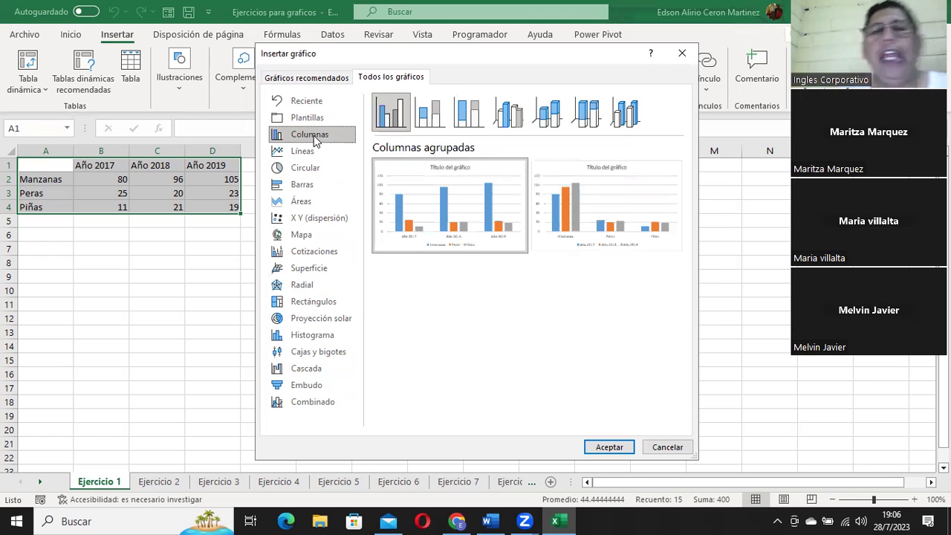
mouse_move(450, 205)
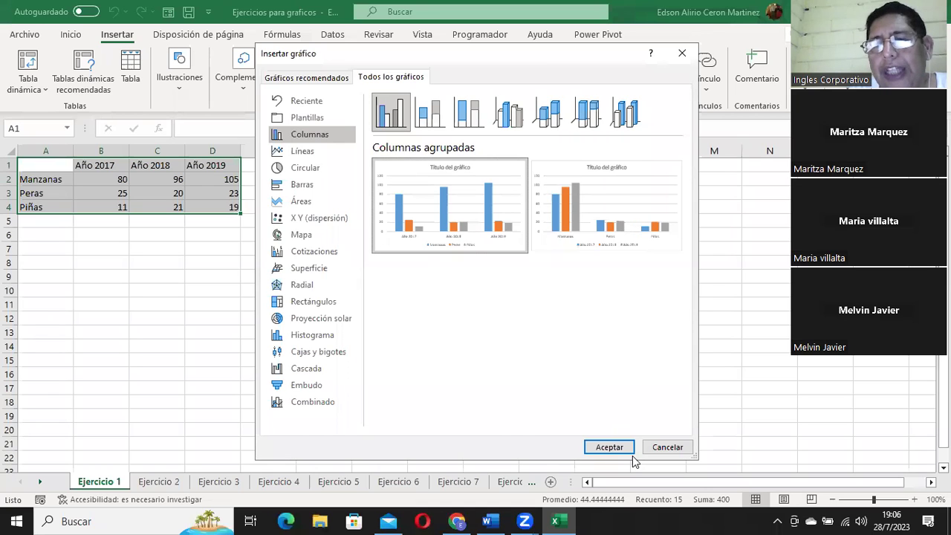
Insert the clustered column chart beside the data and enlarge it down and right
left_click(611, 448)
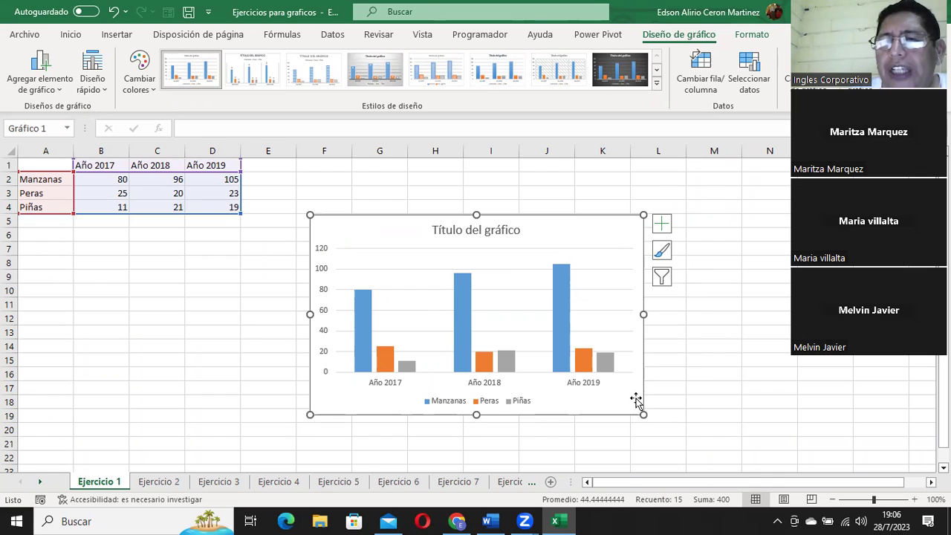
left_click_drag(654, 415, 717, 451)
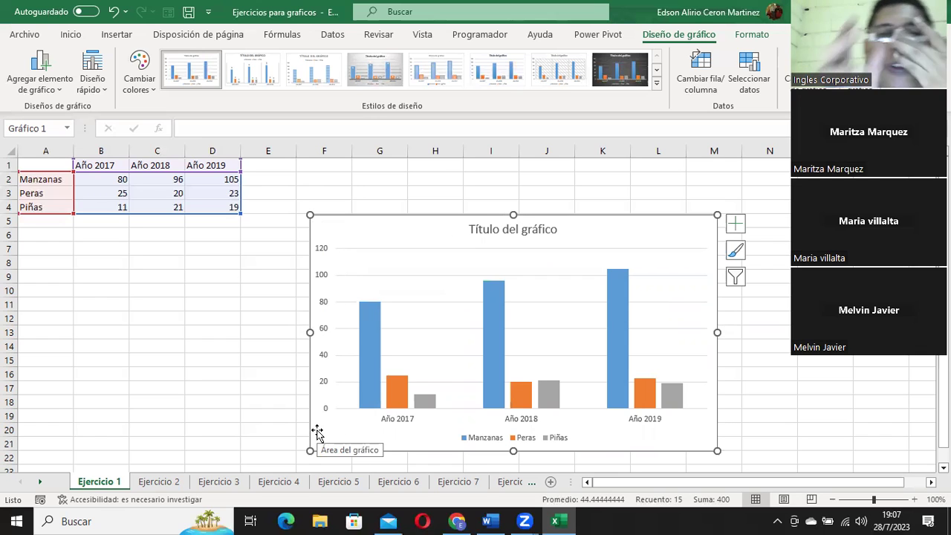
left_click(407, 184)
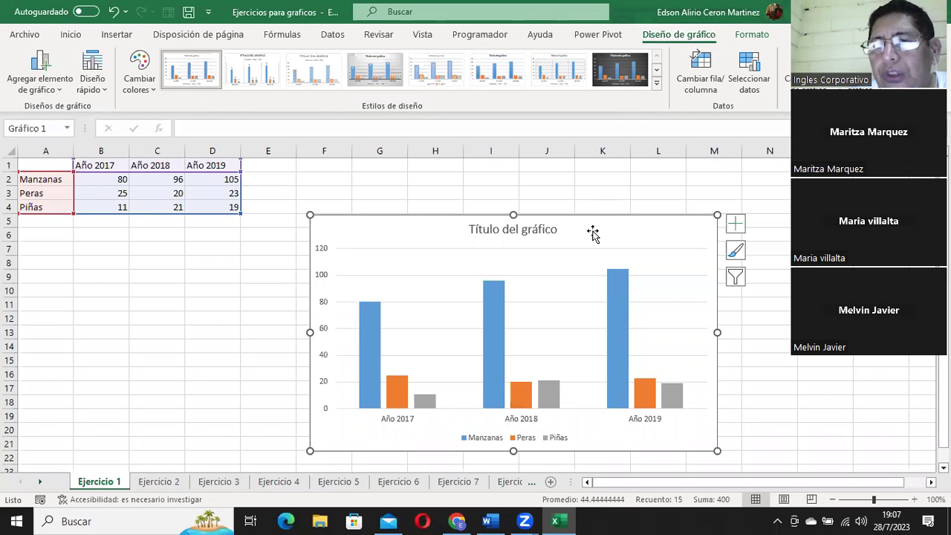
left_click(238, 292)
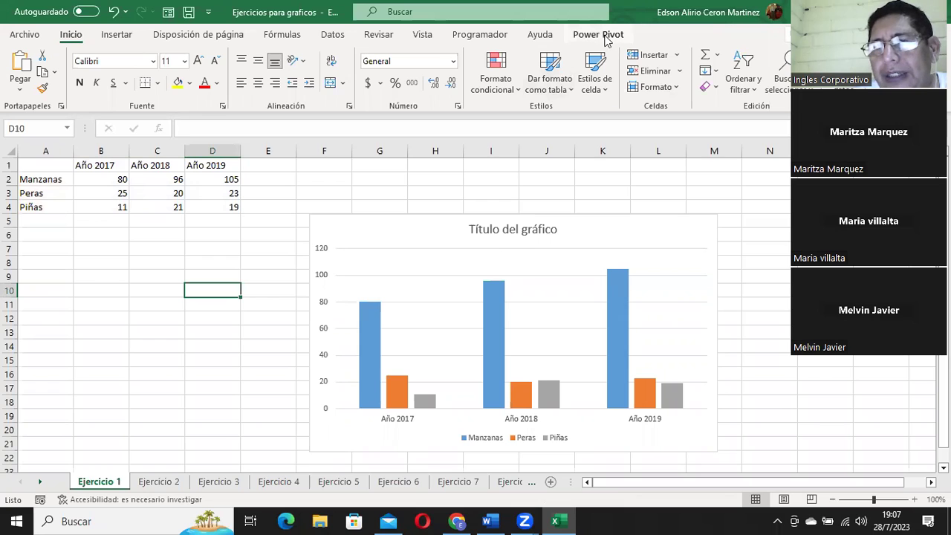
Try several chart style presets, settling on the pale style with value labels above bars
left_click(438, 220)
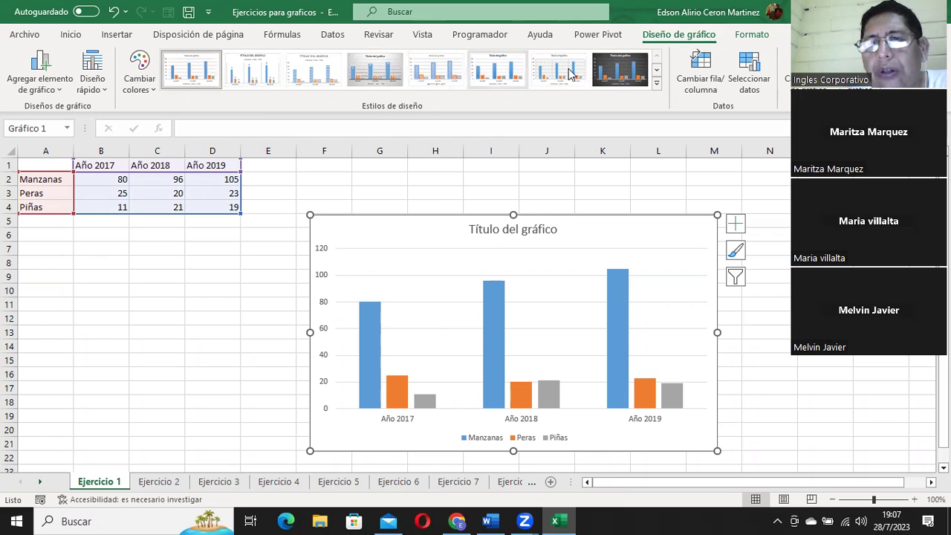
left_click(657, 84)
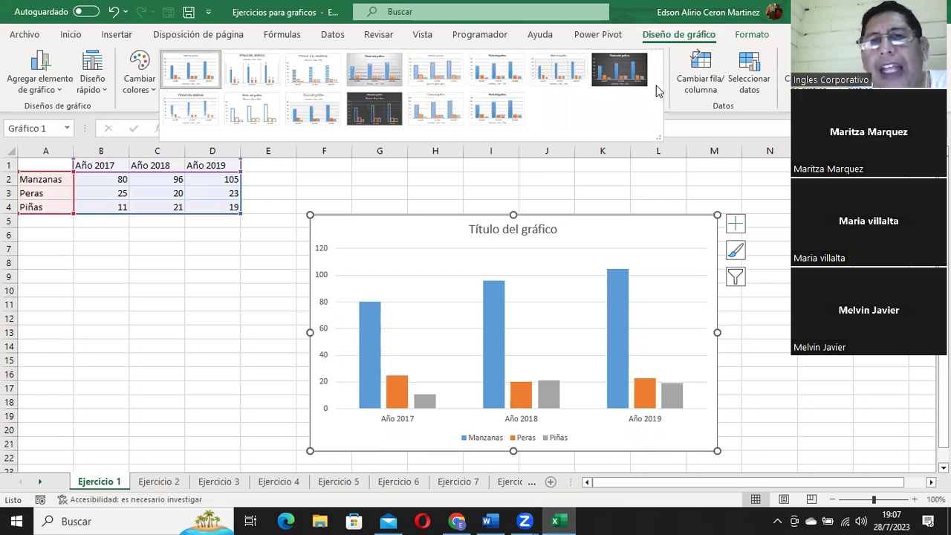
left_click(364, 112)
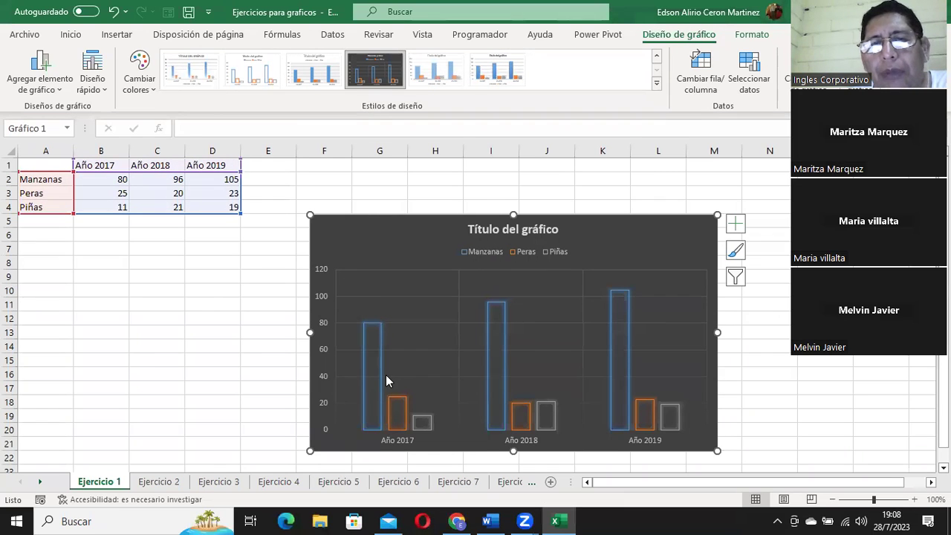
left_click(311, 79)
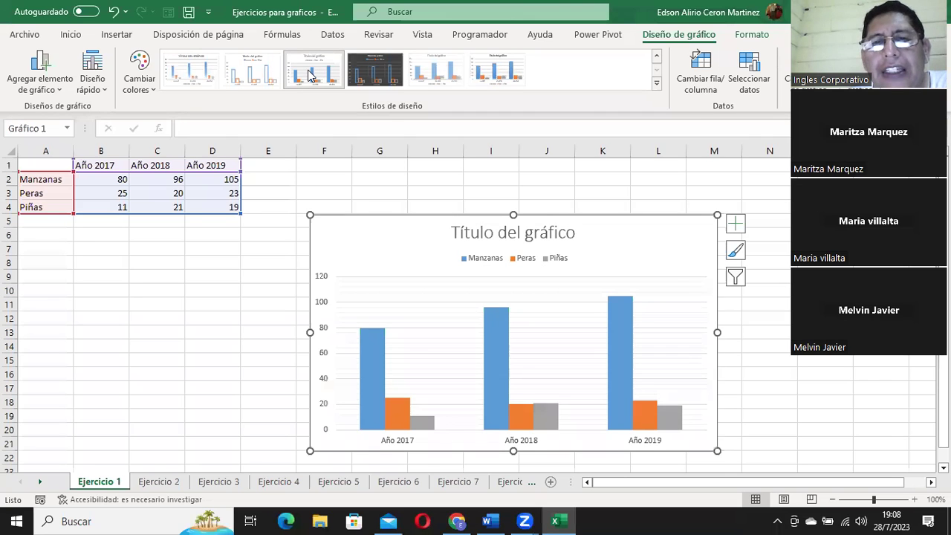
left_click(253, 80)
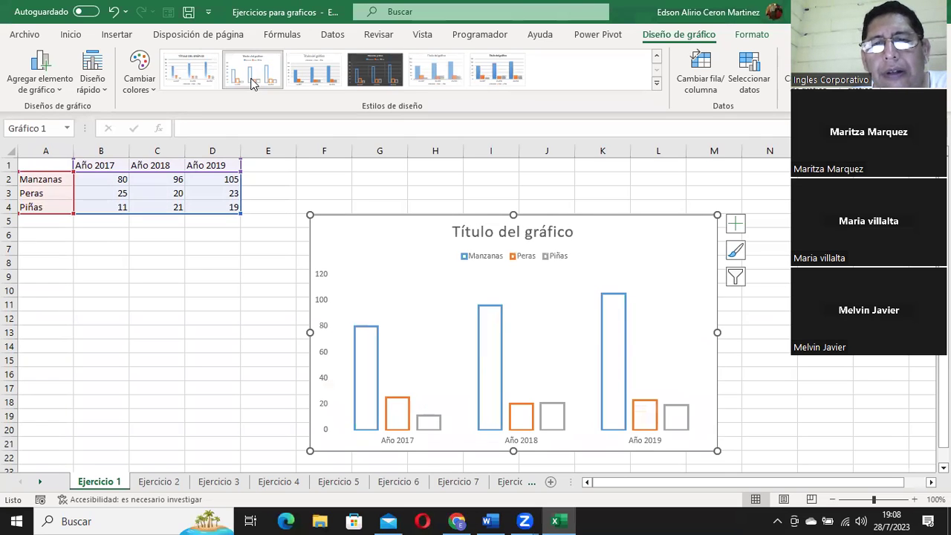
left_click(198, 80)
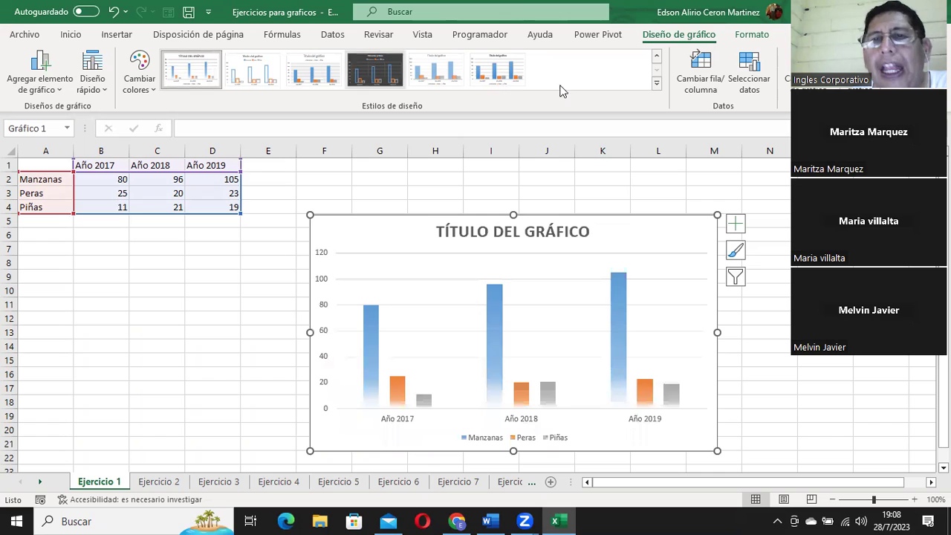
left_click(657, 87)
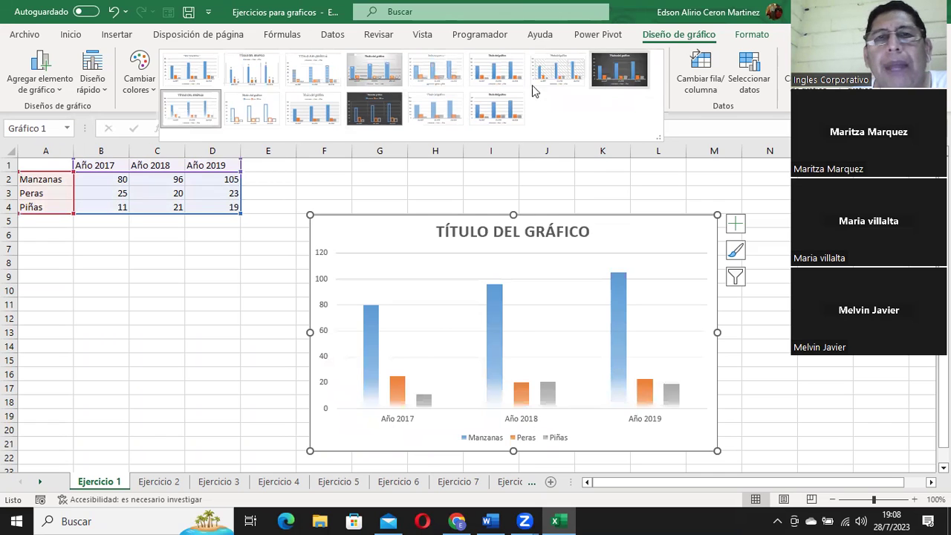
left_click(208, 75)
left_click(253, 75)
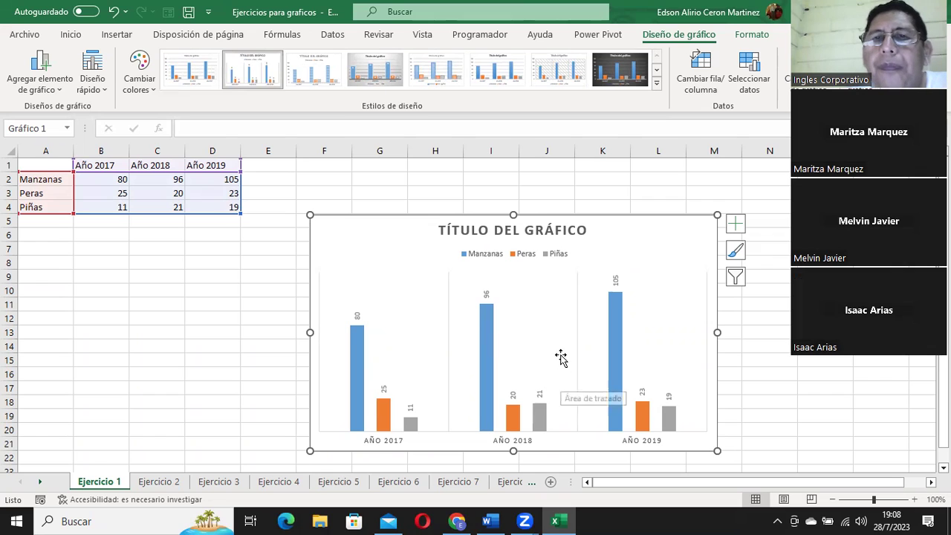
left_click(441, 71)
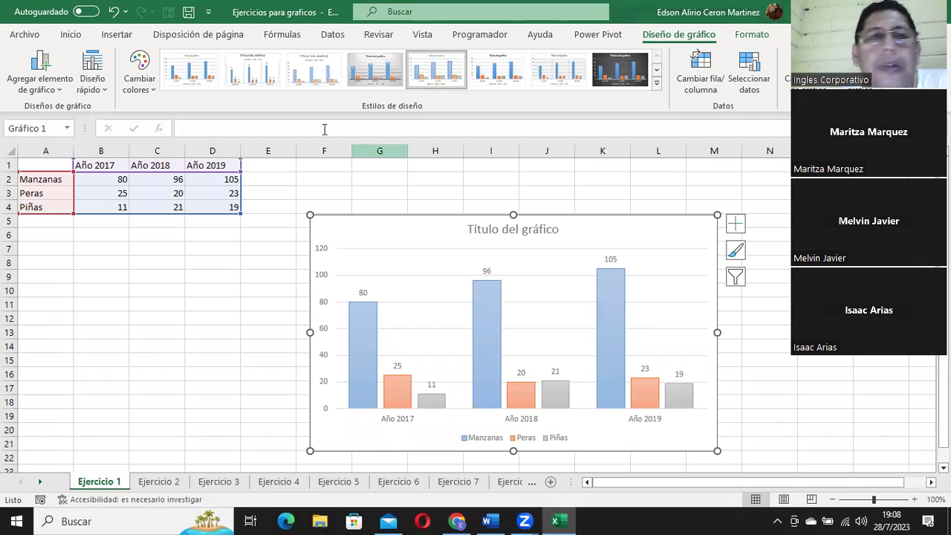
Try several chart styles and apply gradient bars with an uppercase title and value labels
left_click(201, 74)
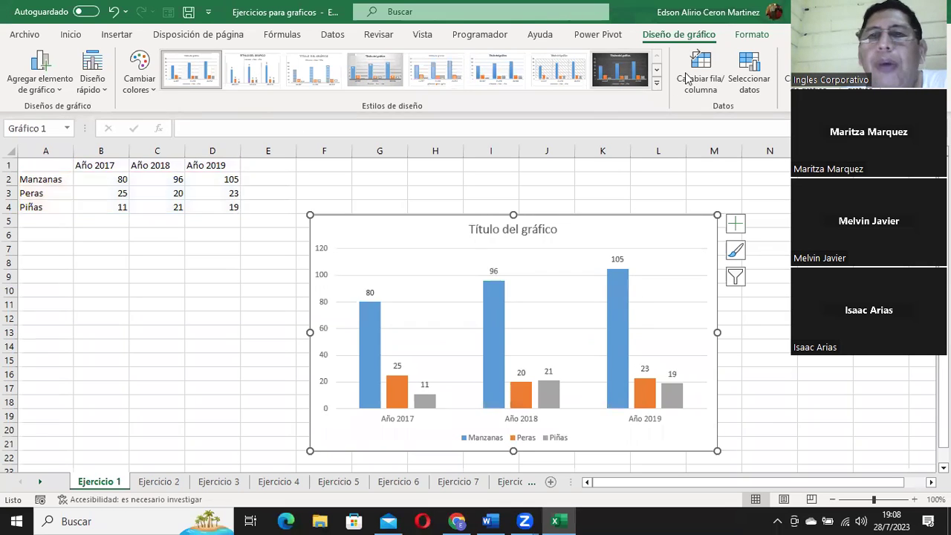
left_click(657, 83)
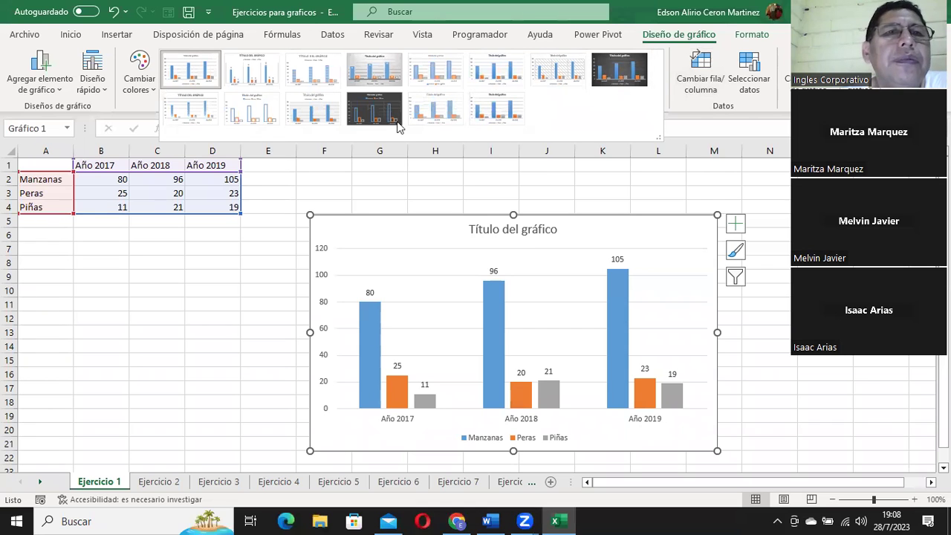
left_click(276, 71)
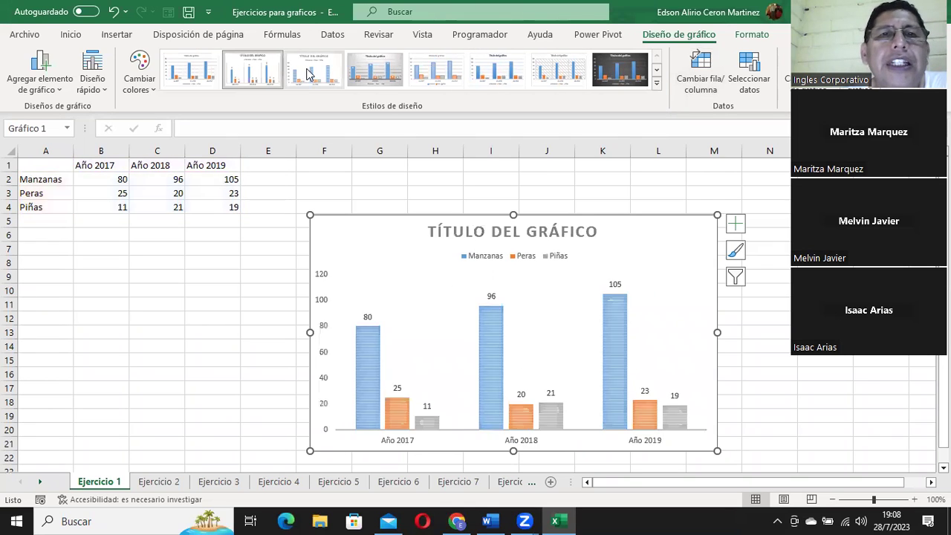
left_click(375, 78)
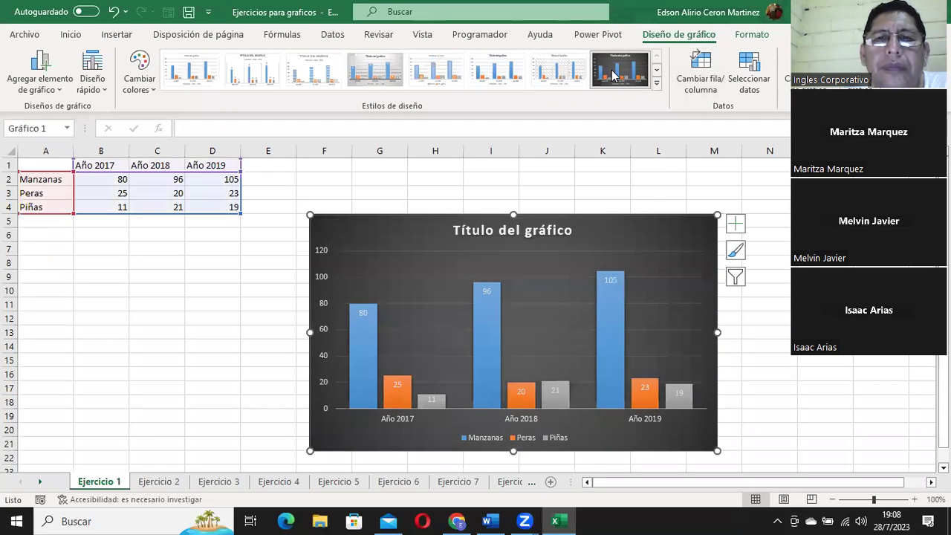
left_click(655, 83)
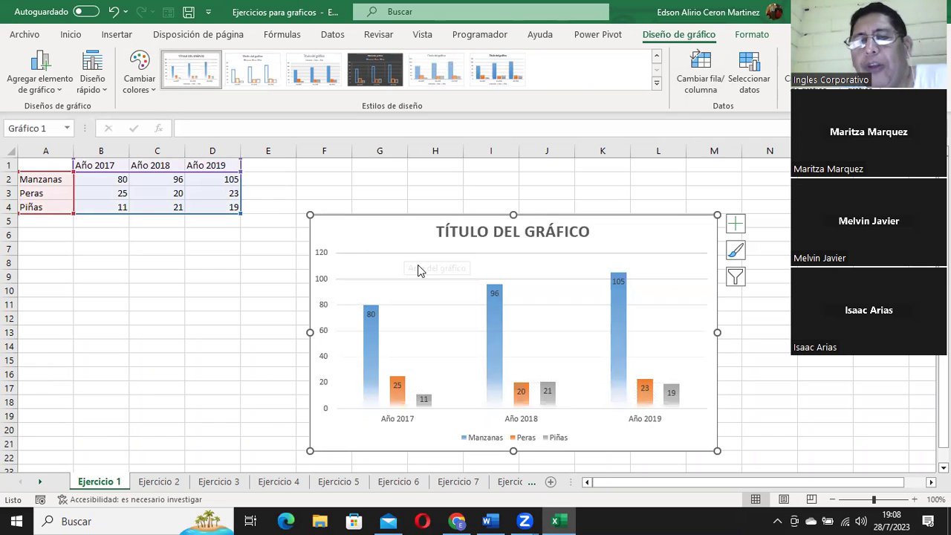
left_click(482, 233)
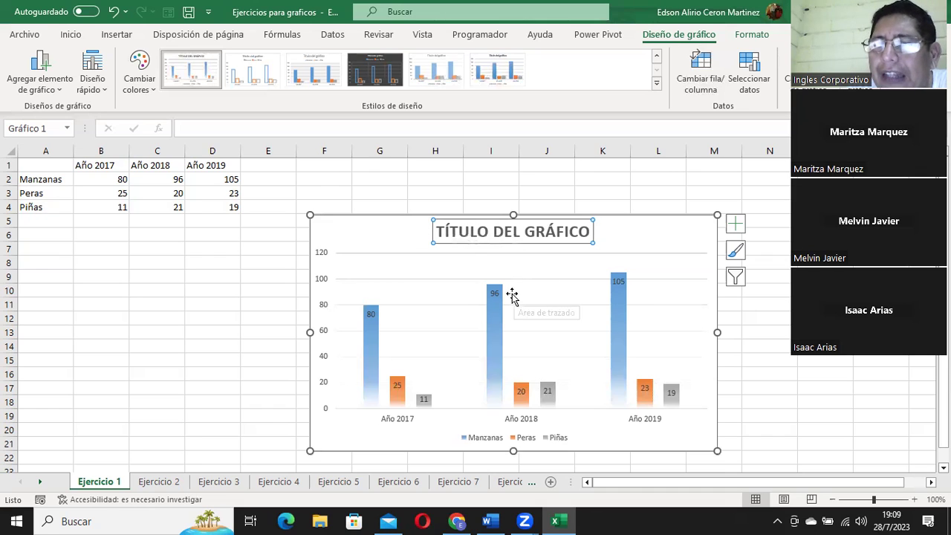
Replace the chart title placeholder with 'VENTAS DEL 2017 AL 2019'
left_click(480, 232)
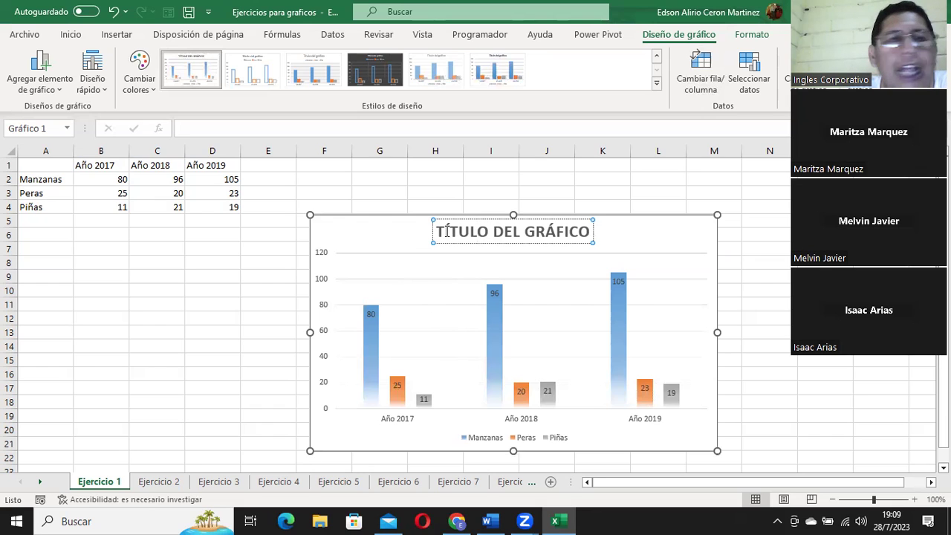
left_click_drag(438, 231, 571, 238)
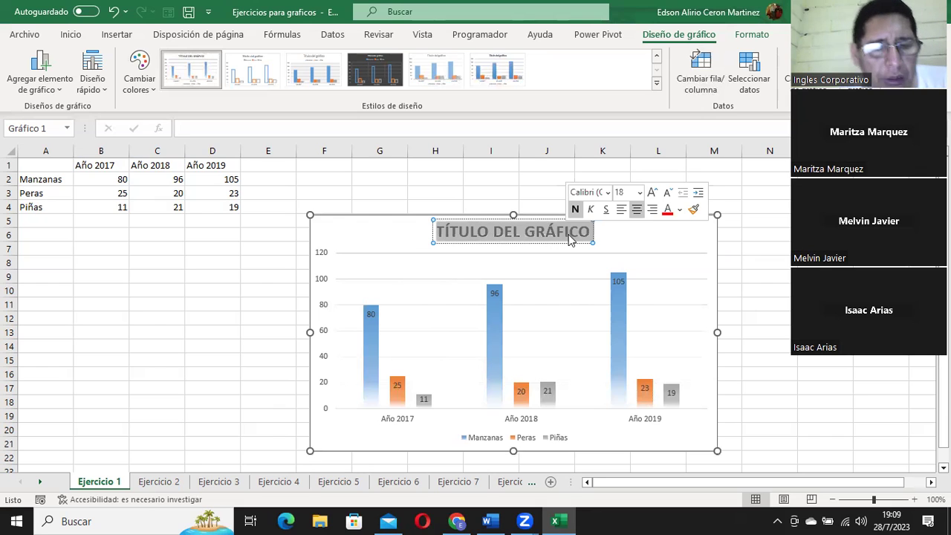
type("VE")
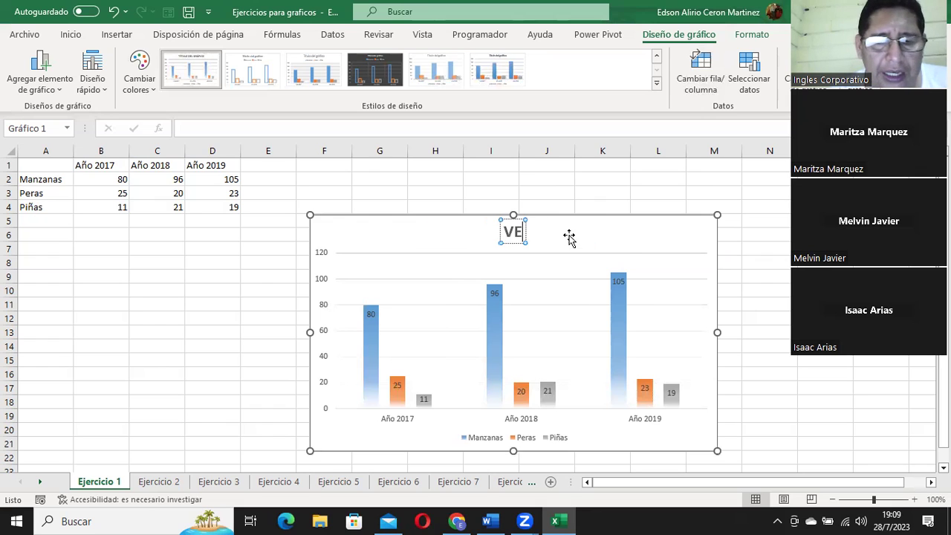
type("NTAS")
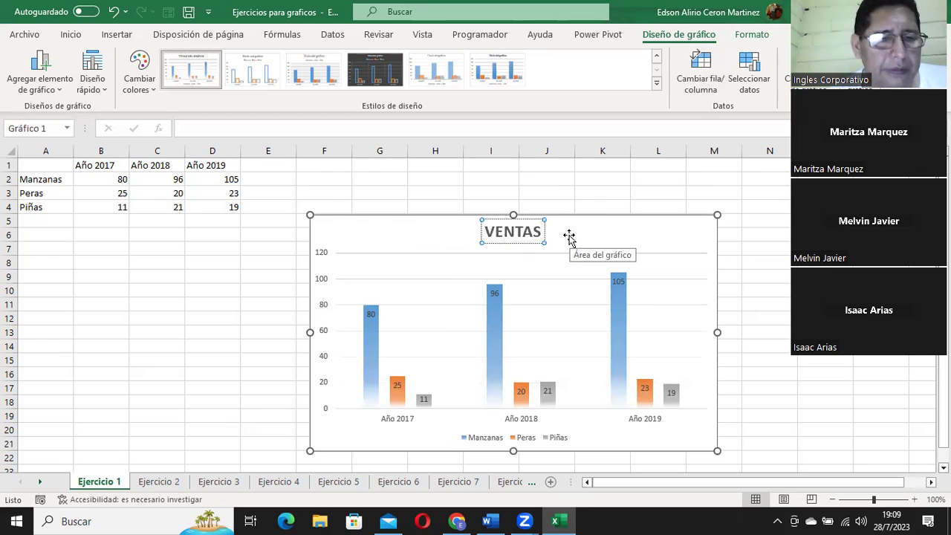
type(" DEL 2017")
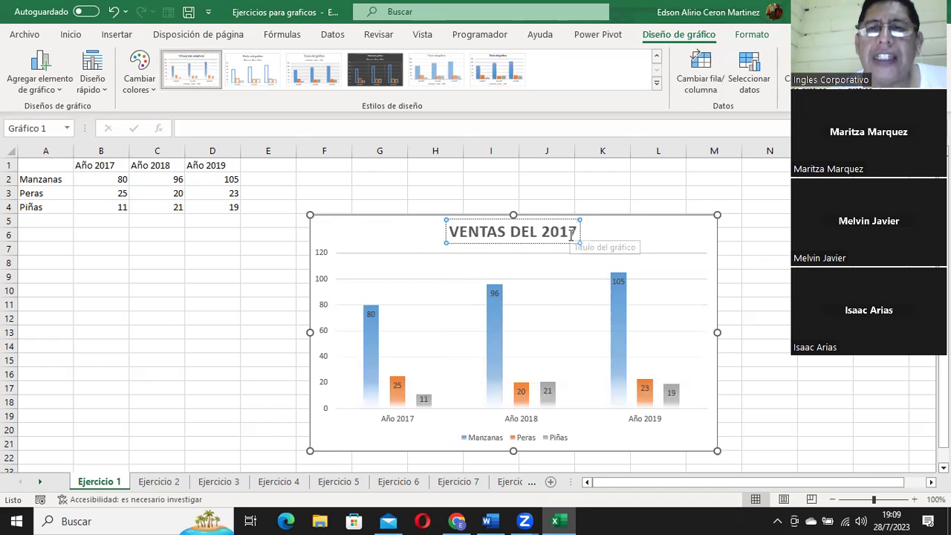
type(" AL 2019")
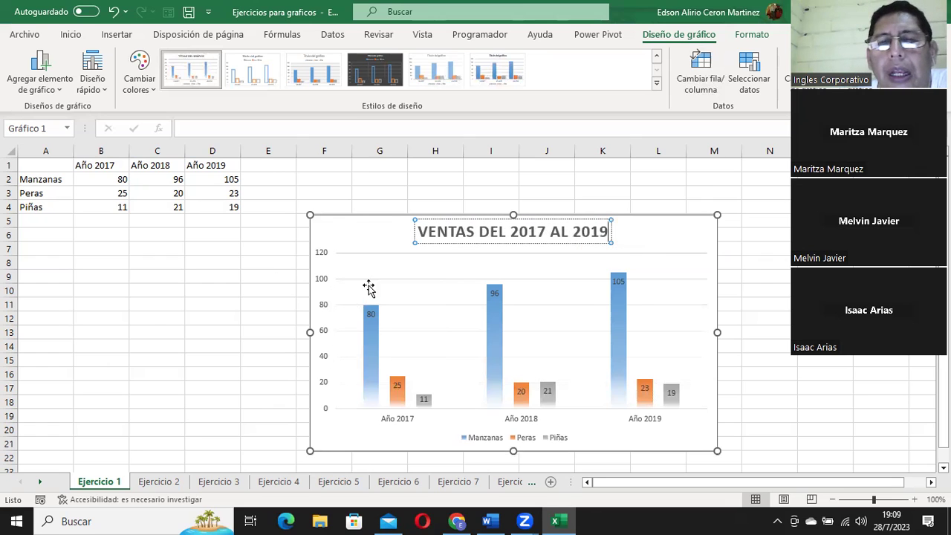
left_click(380, 178)
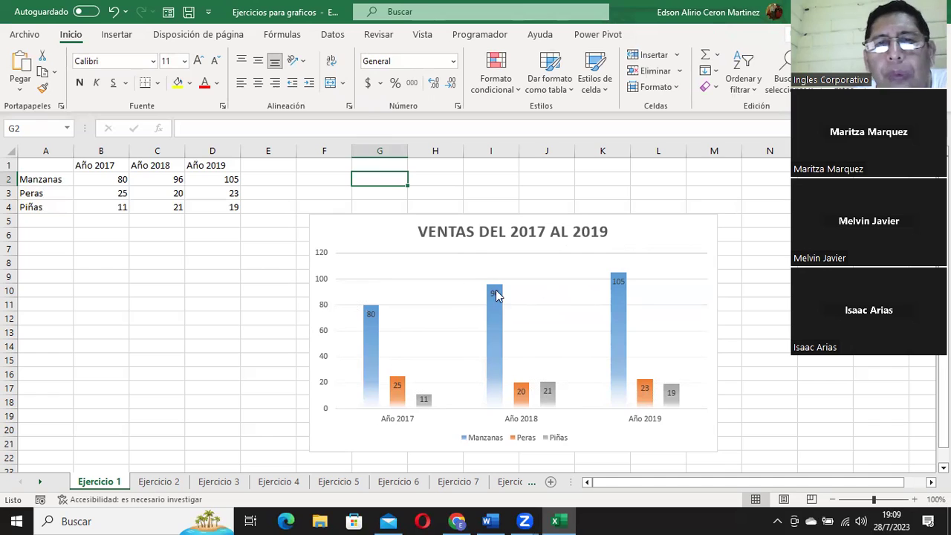
left_click(391, 240)
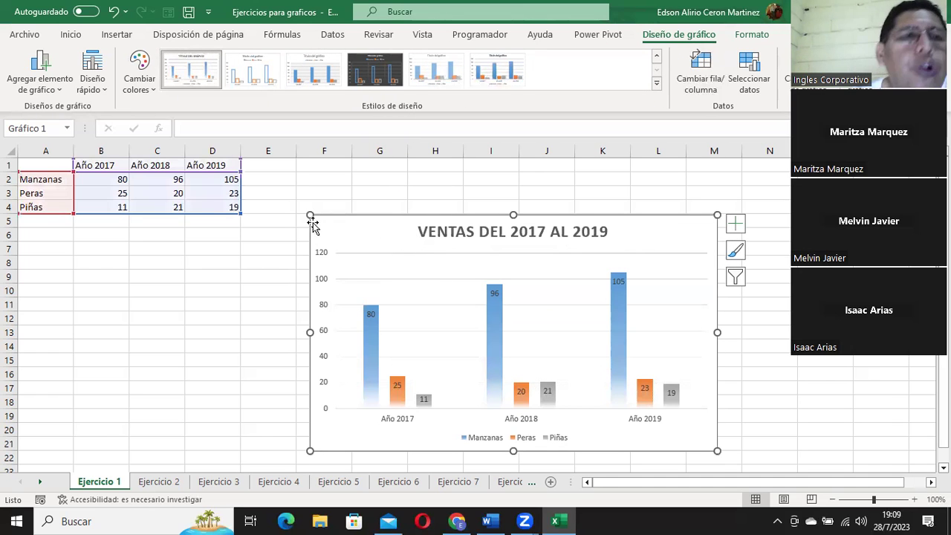
left_click(41, 82)
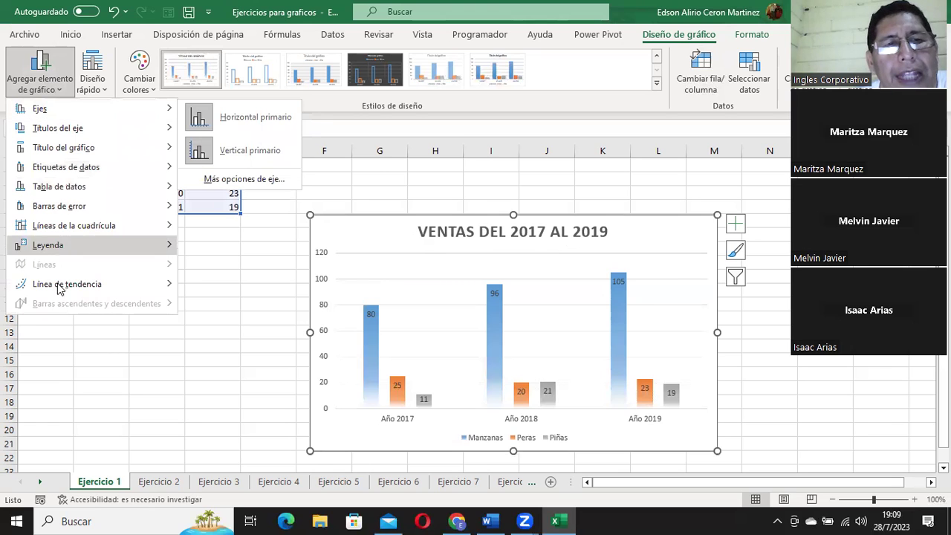
mouse_move(74, 109)
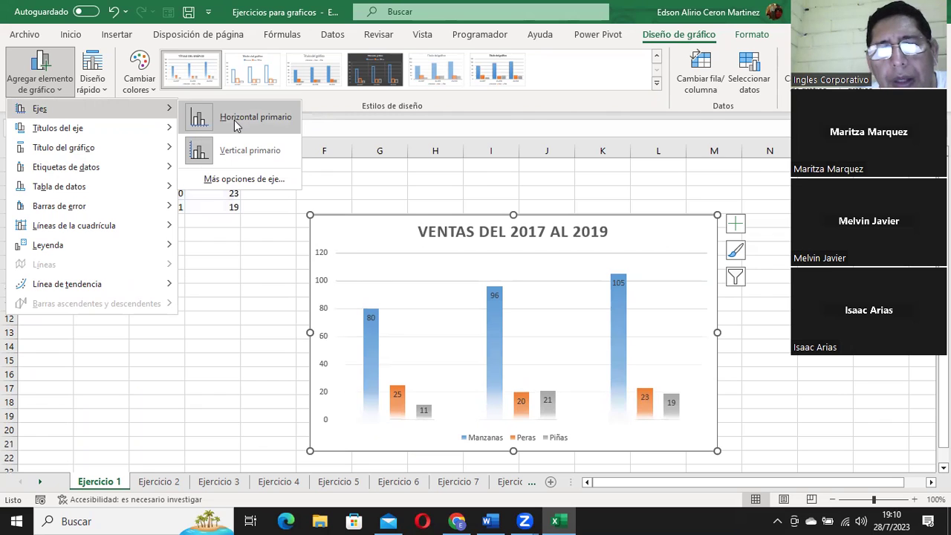
left_click(235, 120)
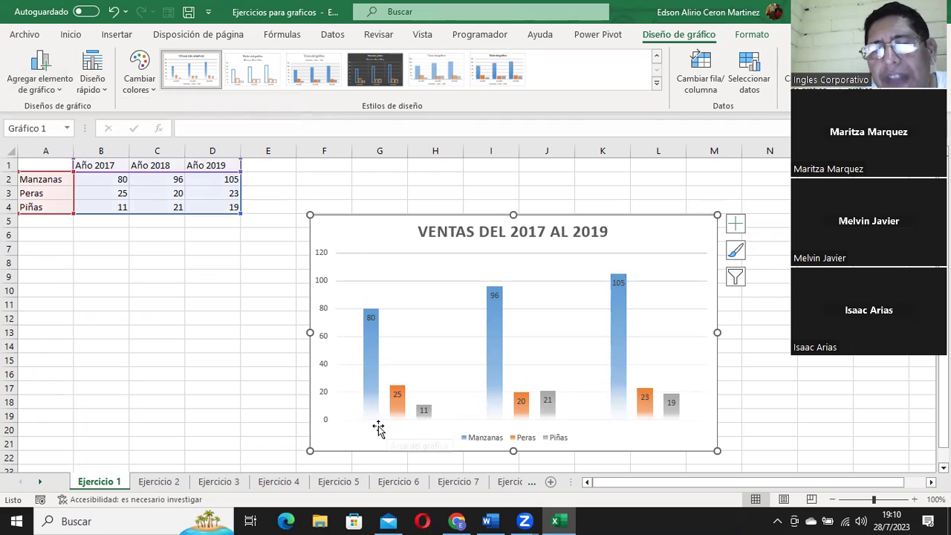
left_click(40, 66)
mouse_move(40, 109)
left_click(251, 121)
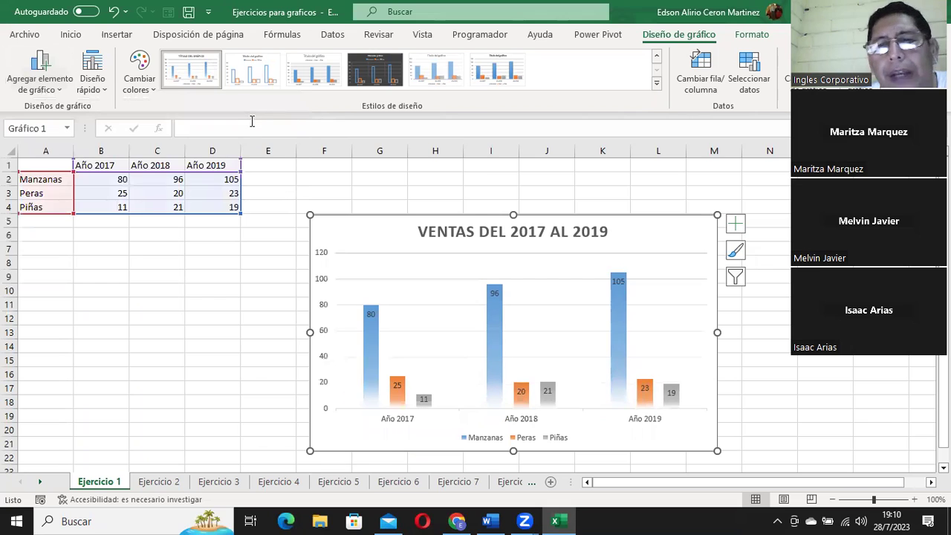
left_click(41, 68)
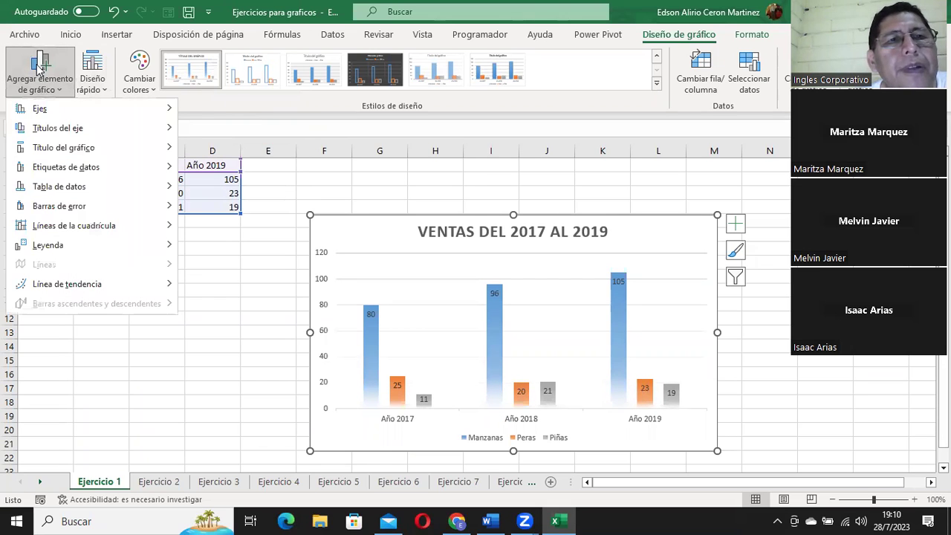
mouse_move(40, 108)
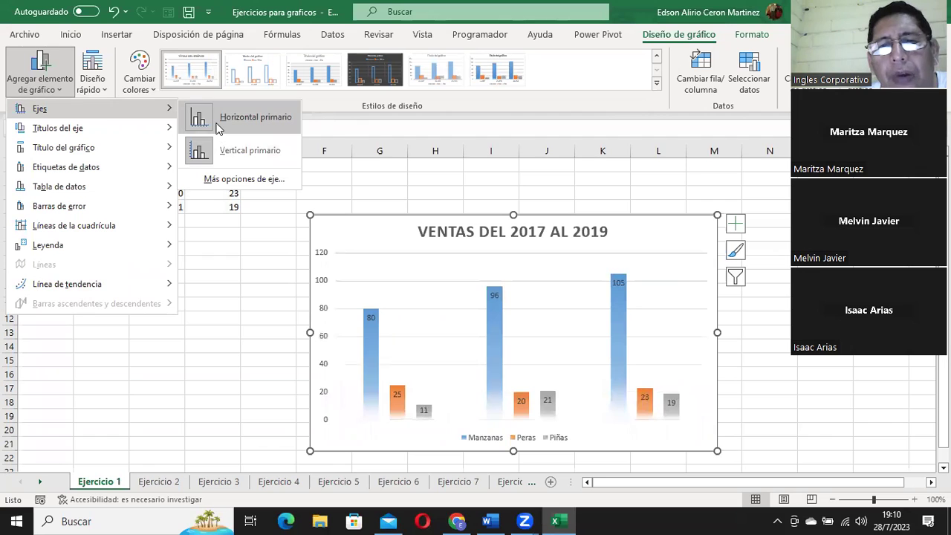
left_click(217, 128)
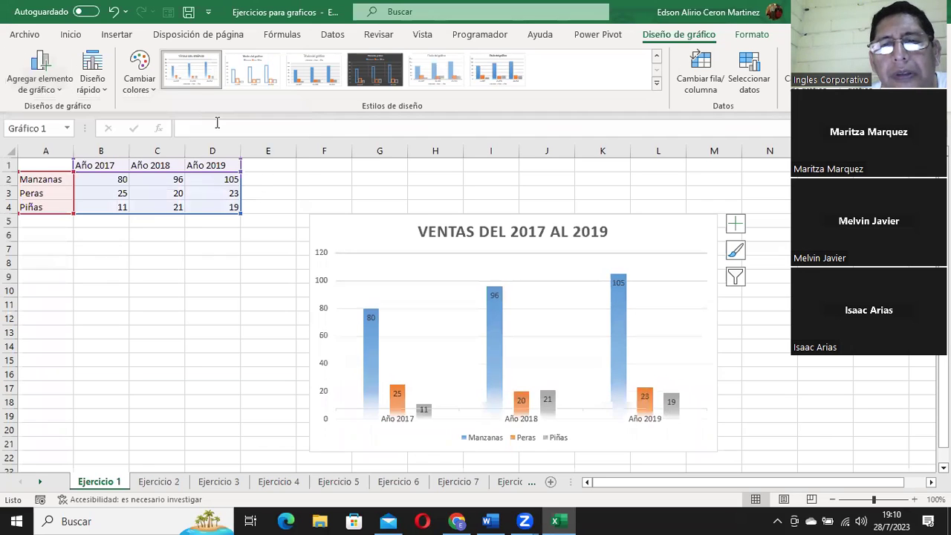
left_click(45, 71)
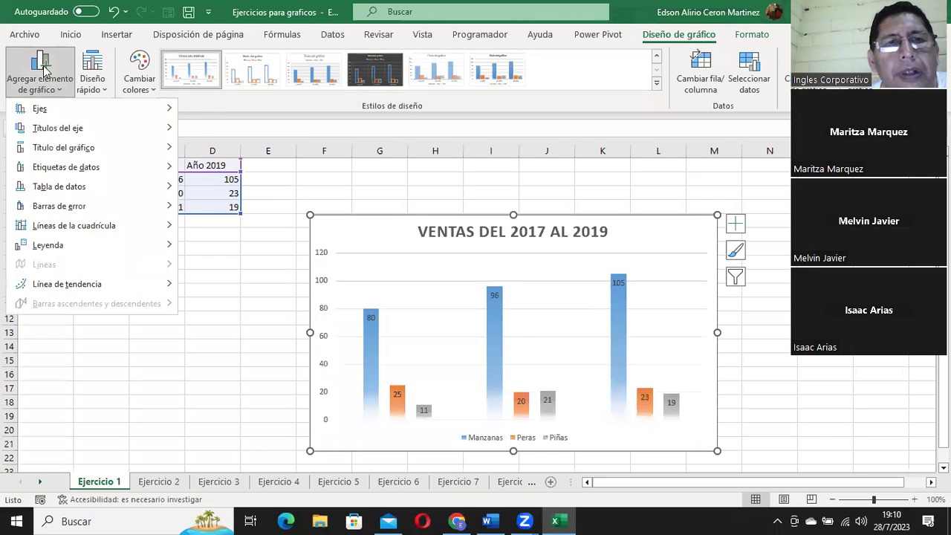
left_click(209, 119)
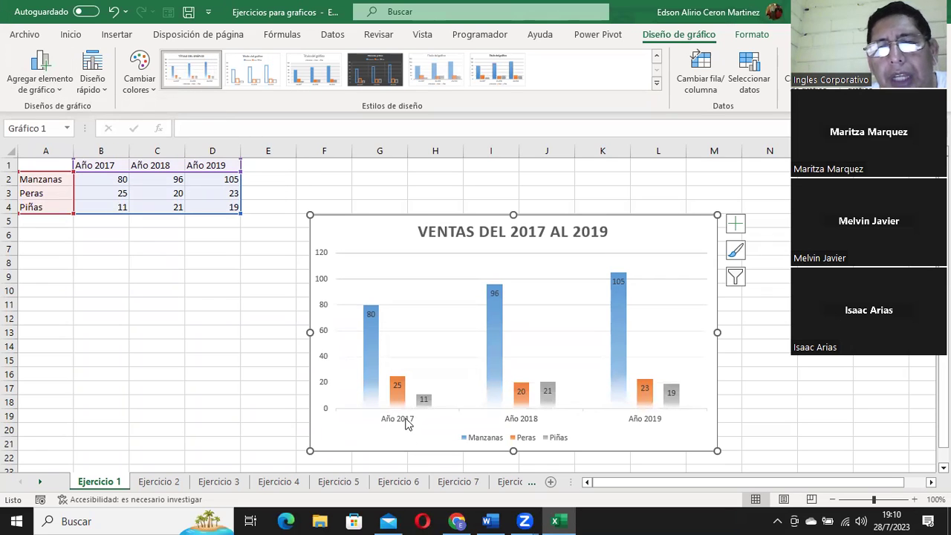
Add Llamada de datos callout labels showing each column's year and value
left_click(54, 91)
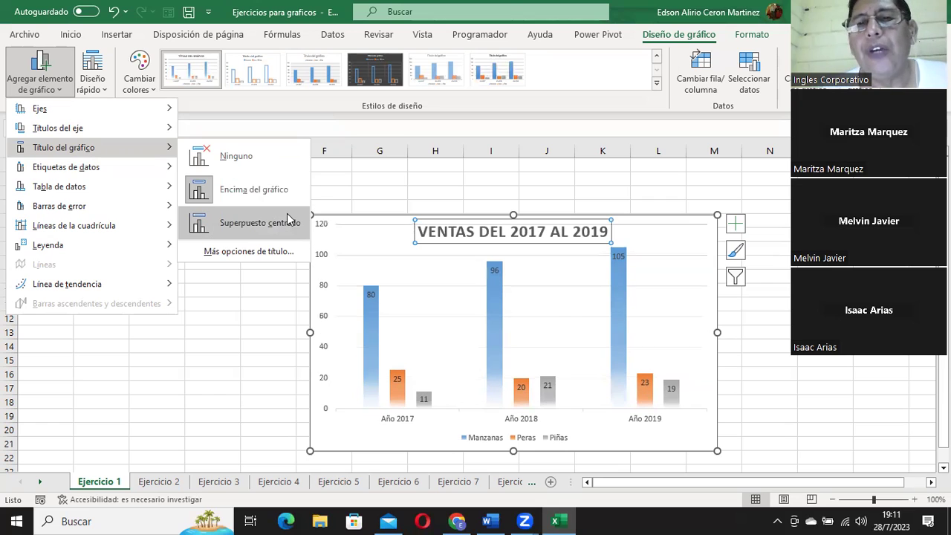
mouse_move(66, 166)
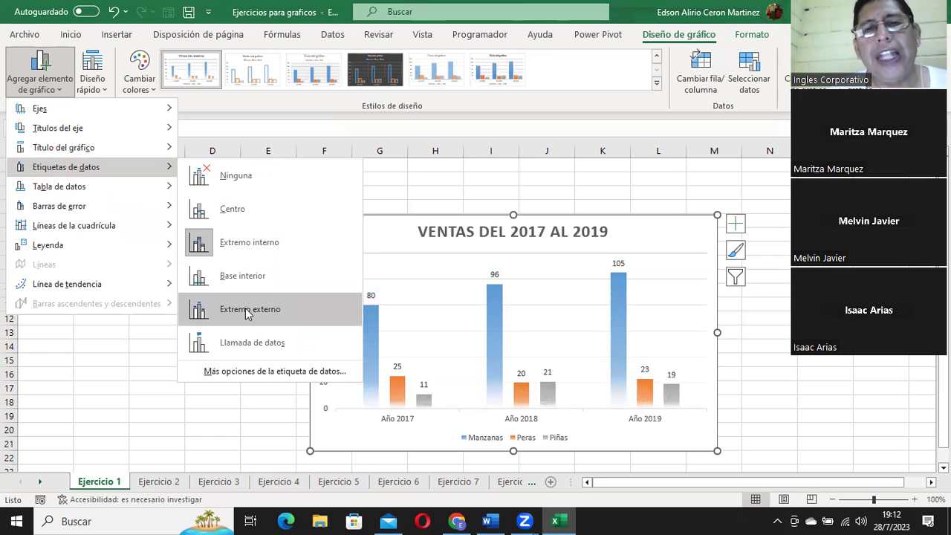
left_click(252, 345)
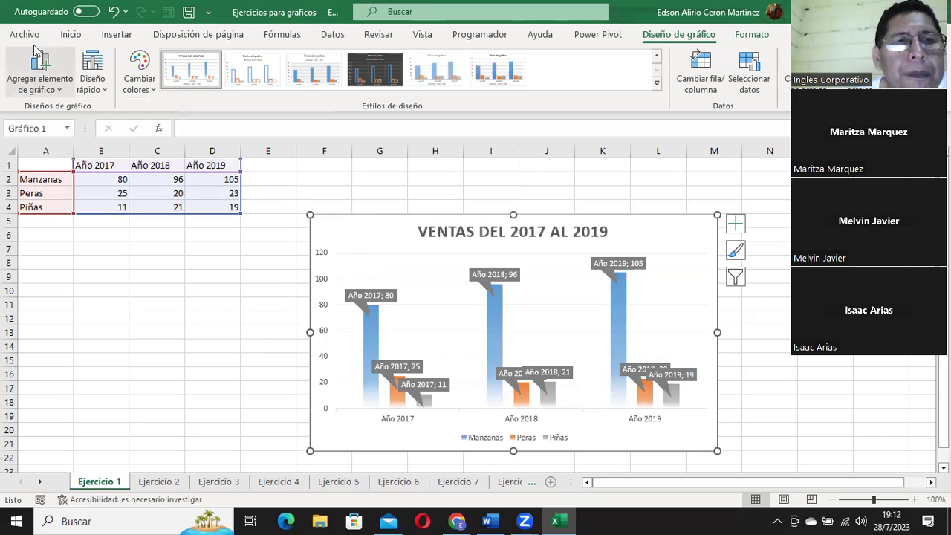
Try several data label options, then settle on Extremo externo value labels above each column
left_click(37, 68)
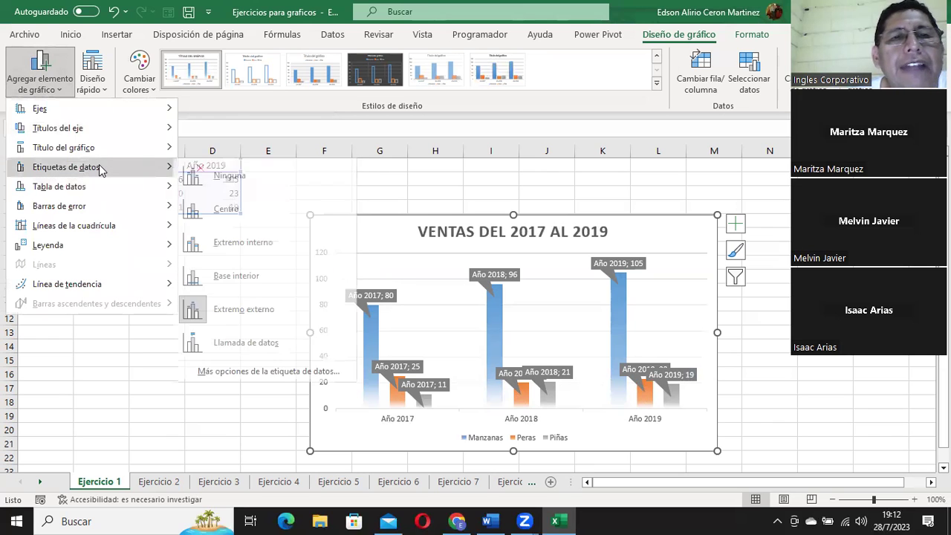
left_click(269, 318)
left_click(48, 69)
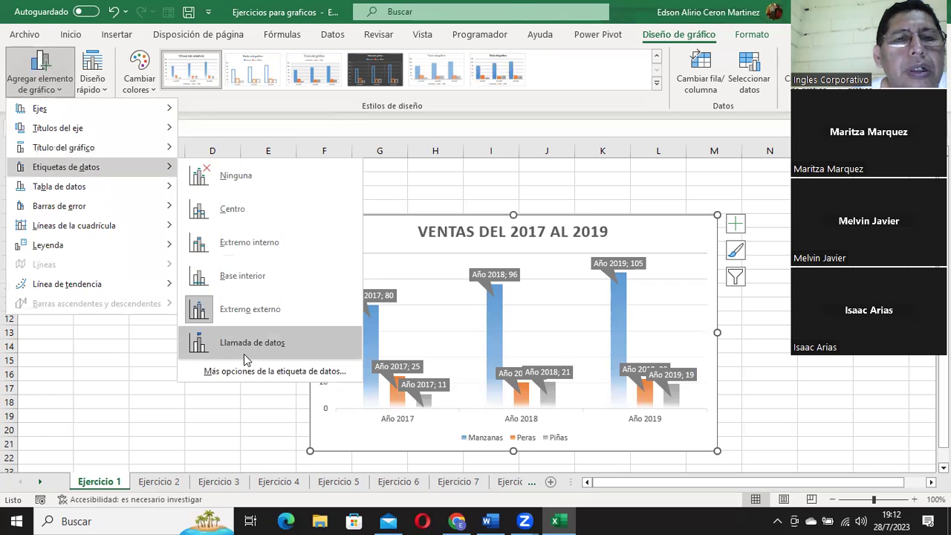
left_click(248, 348)
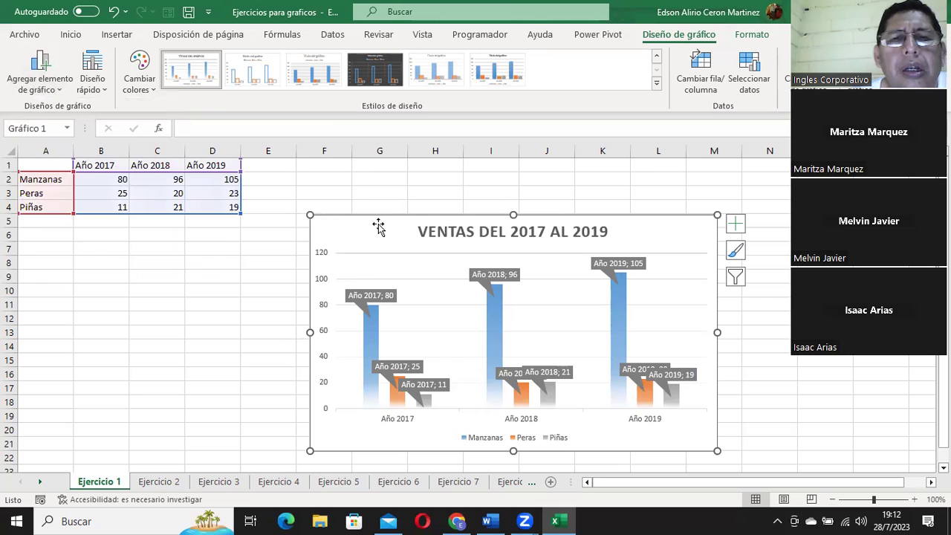
left_click(40, 70)
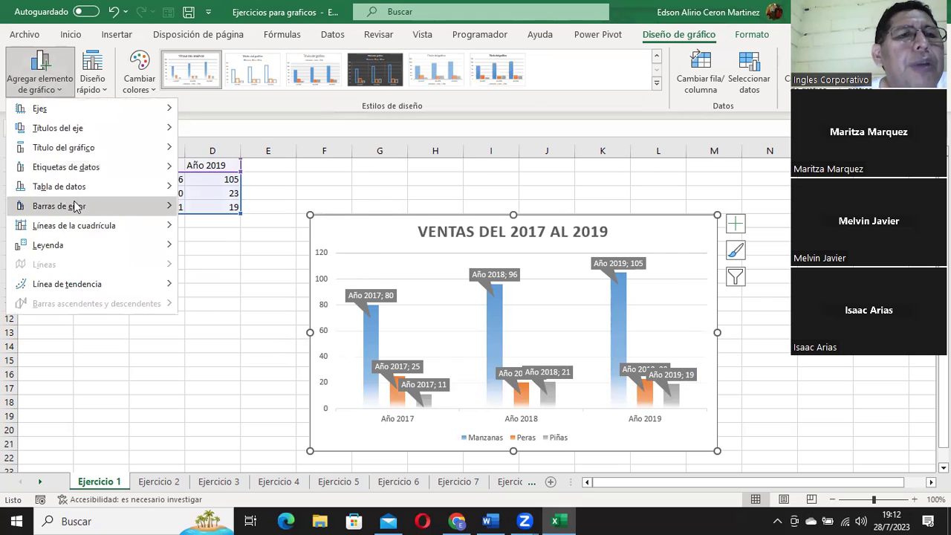
mouse_move(66, 166)
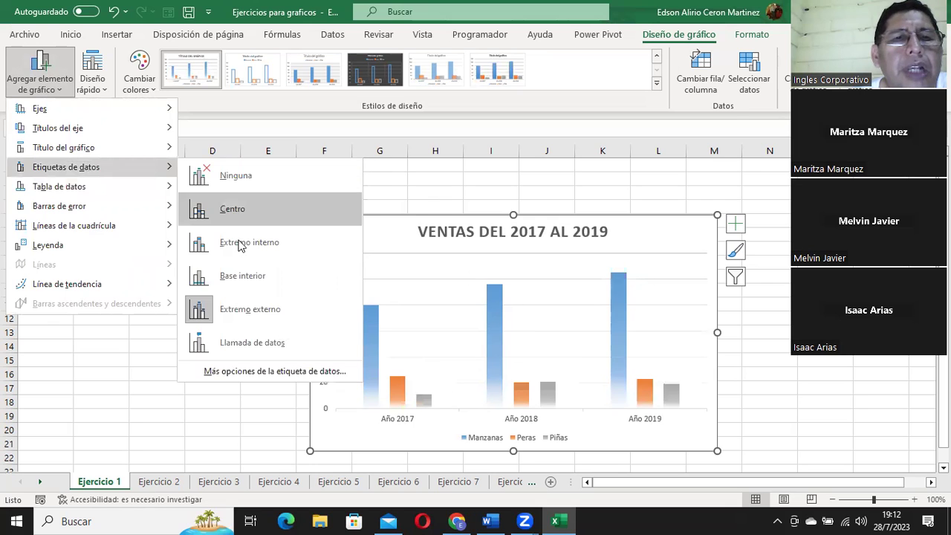
left_click(243, 312)
left_click(42, 83)
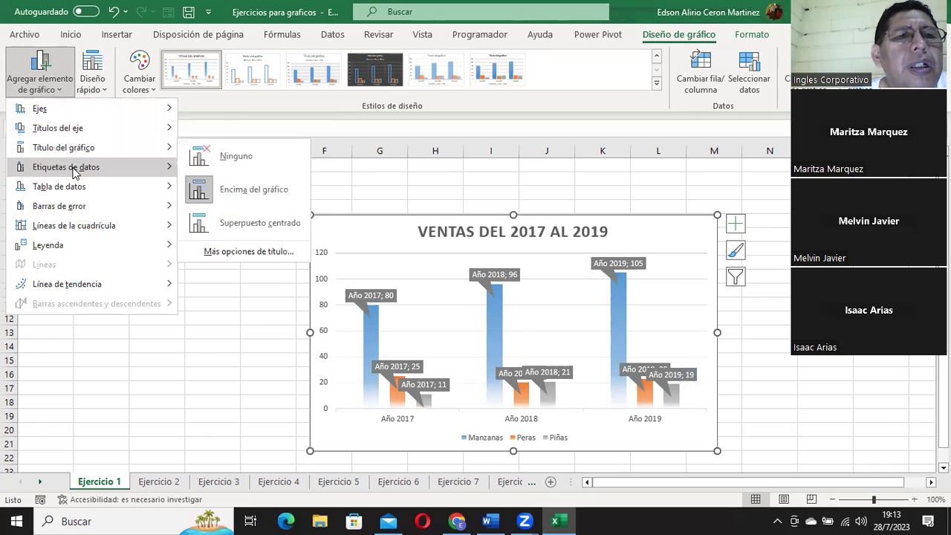
left_click(259, 181)
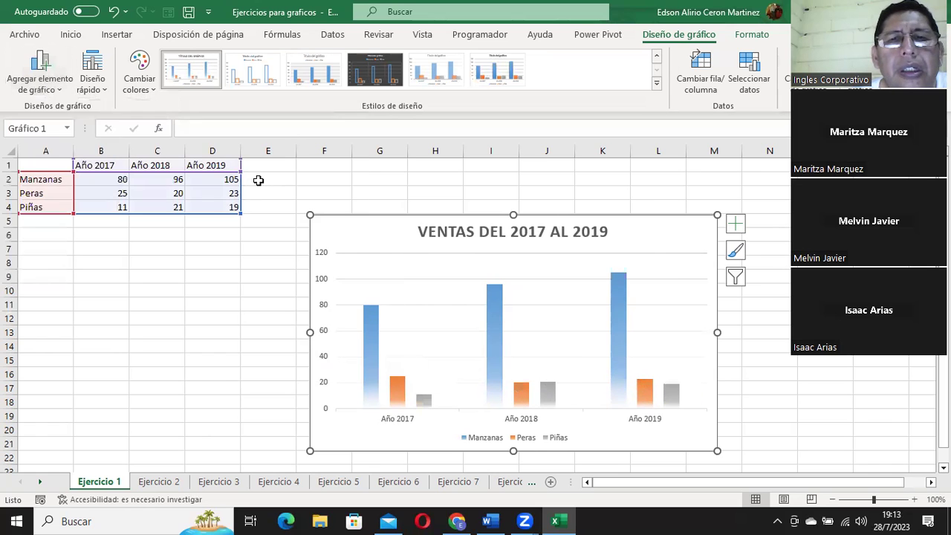
left_click(41, 81)
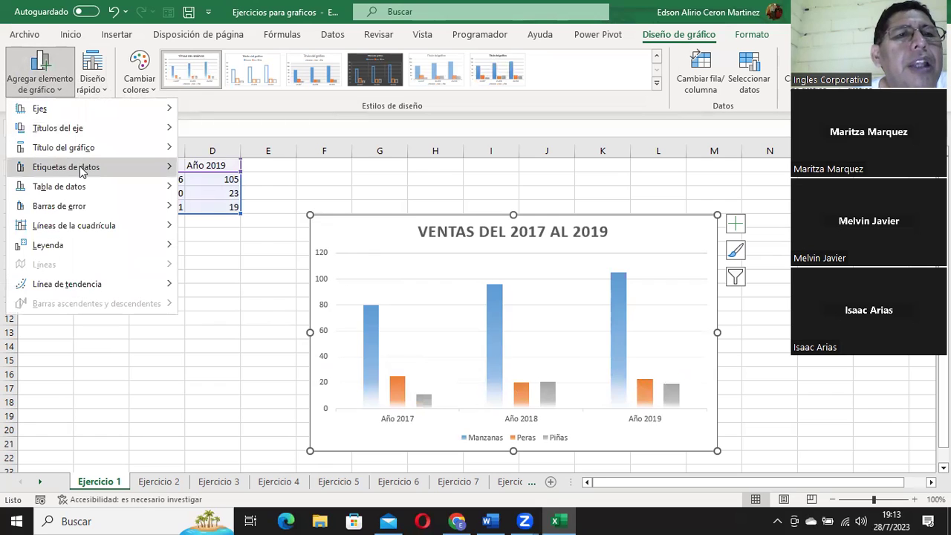
mouse_move(66, 168)
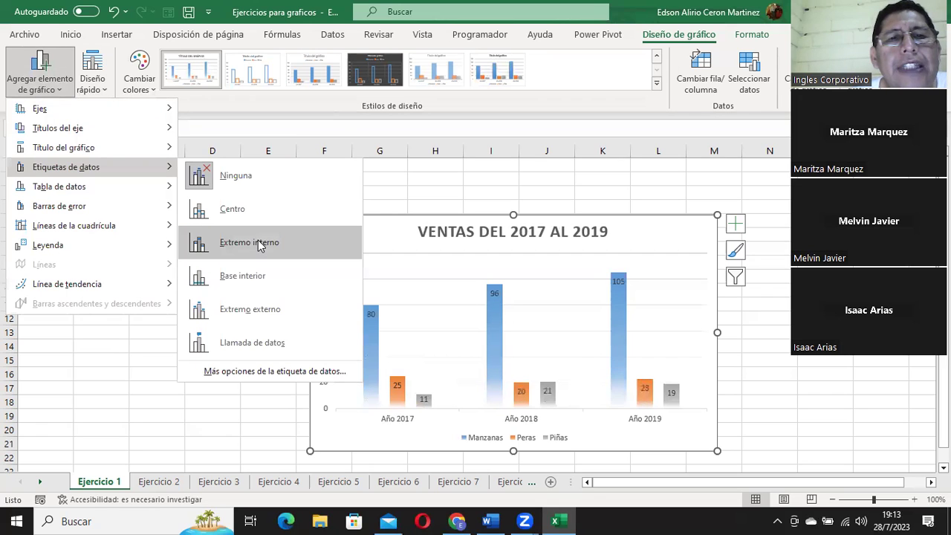
left_click(252, 311)
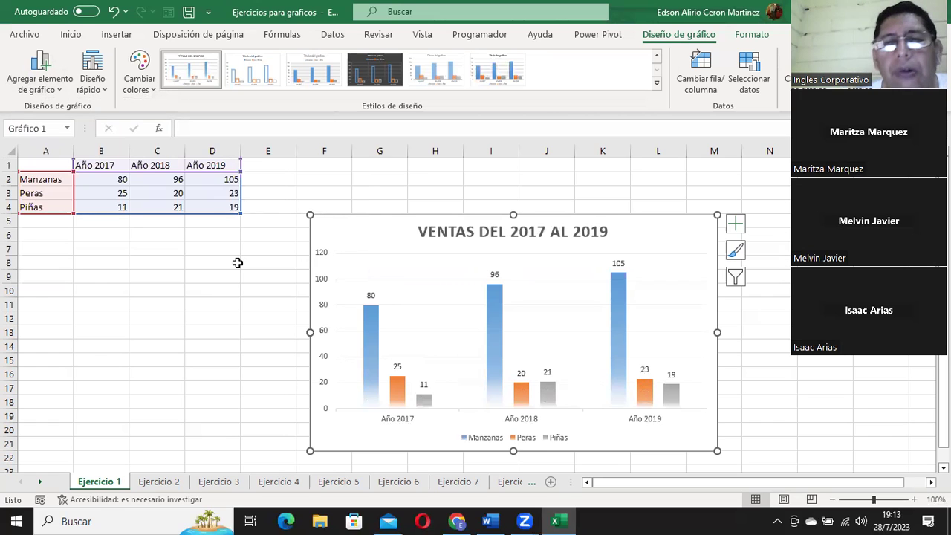
Place the legend on the right of the chart and preview the Diseño rápido layout presets
left_click(31, 72)
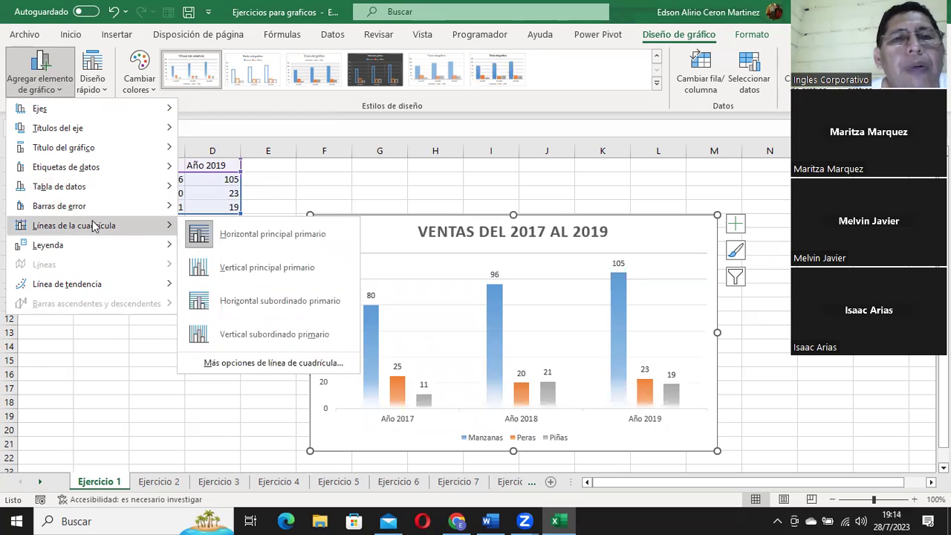
mouse_move(47, 245)
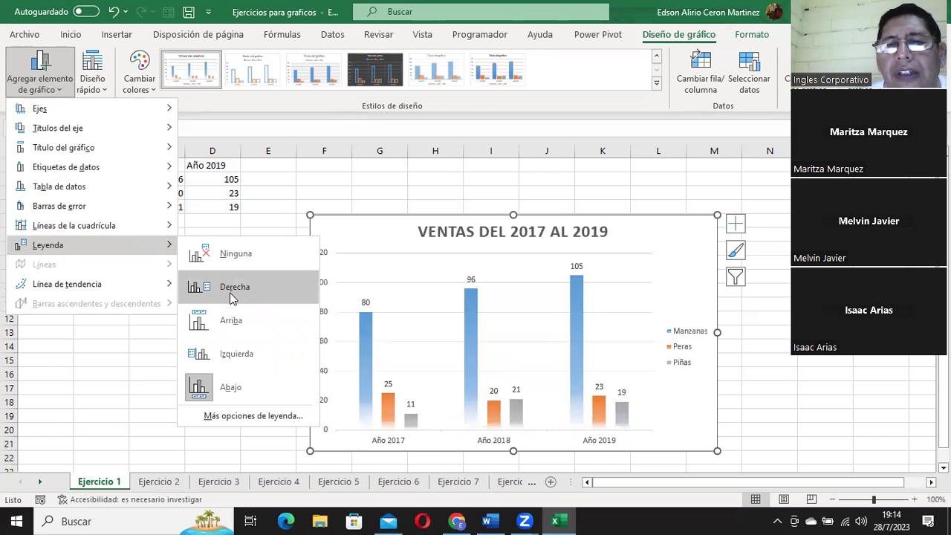
left_click(230, 289)
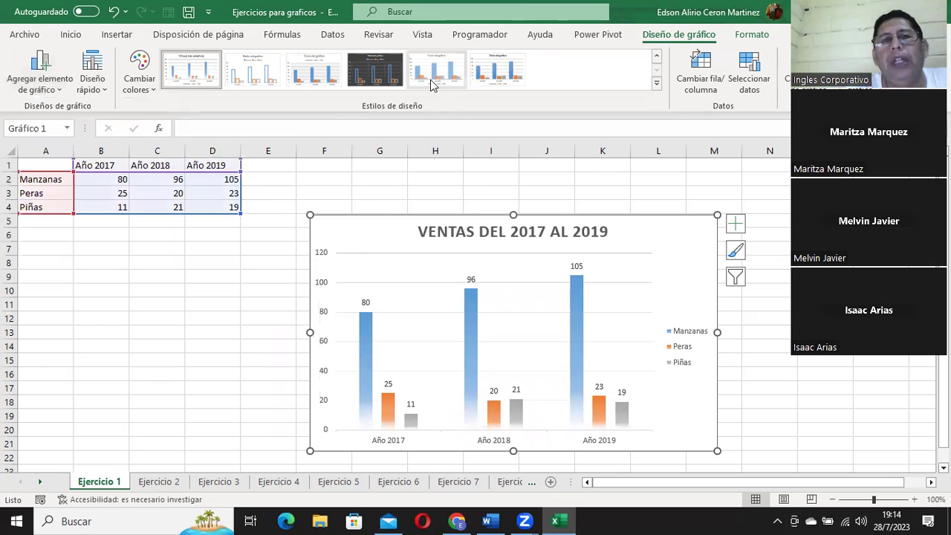
left_click(93, 75)
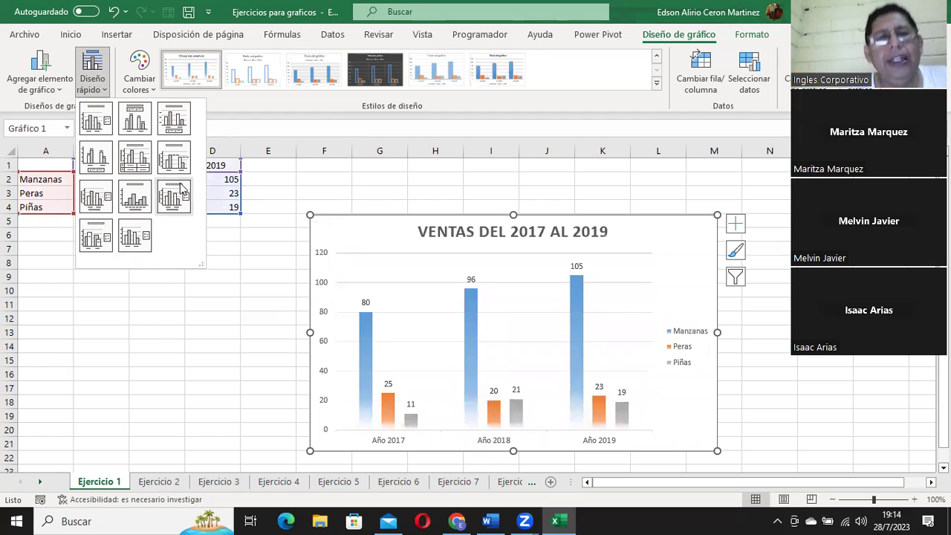
Close the layout gallery and display the Cambiar colores palette for the sales chart
left_click(299, 191)
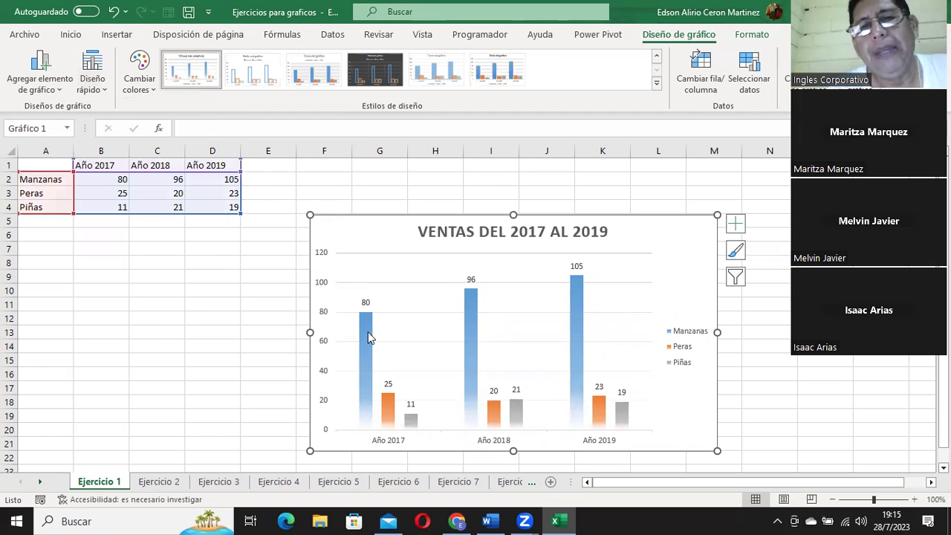
left_click(142, 79)
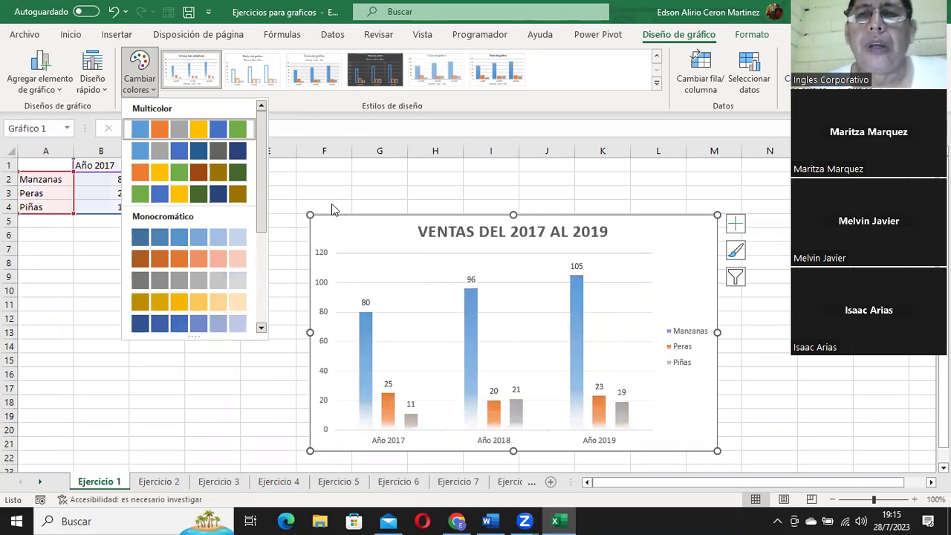
Close the Cambiar colores palette without applying any colour set
left_click(388, 186)
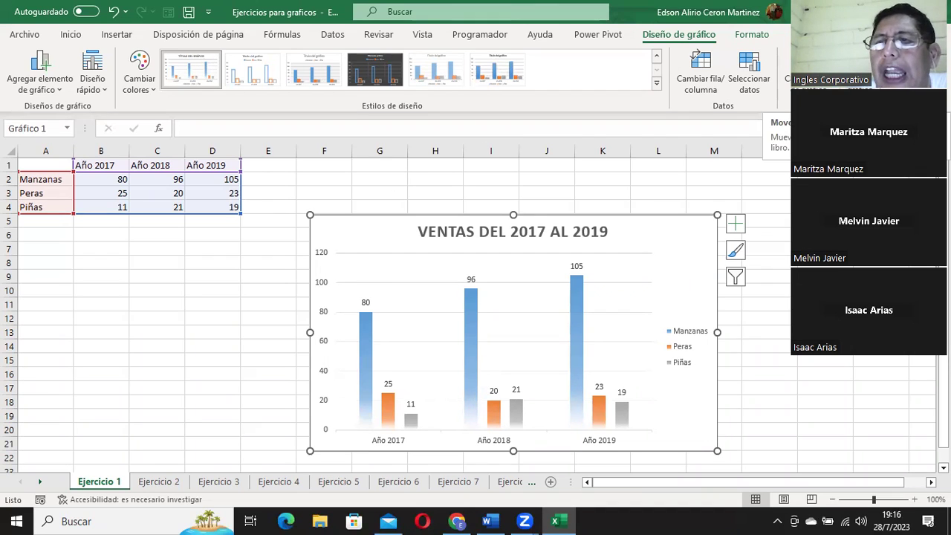
Use Mover gráfico to place the chart on a new sheet named Gráfico1
left_click(814, 70)
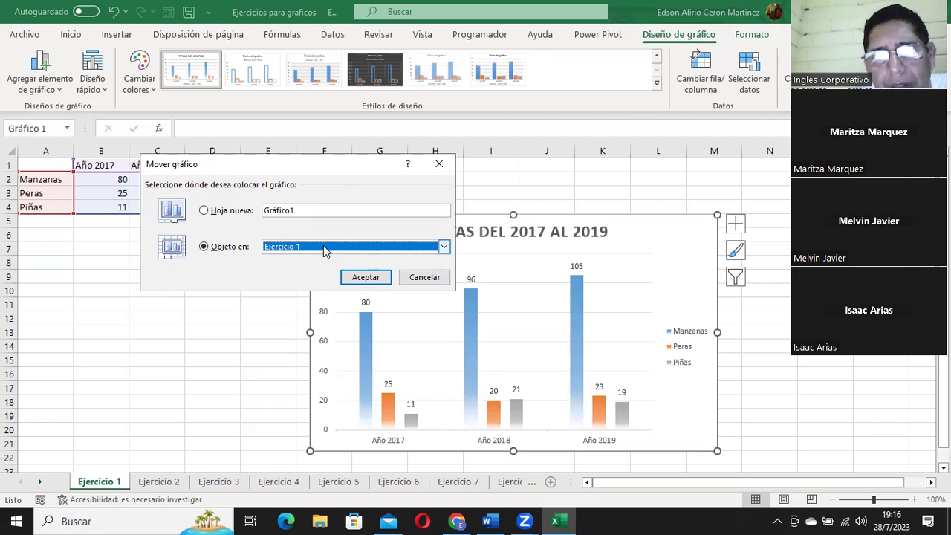
left_click(222, 215)
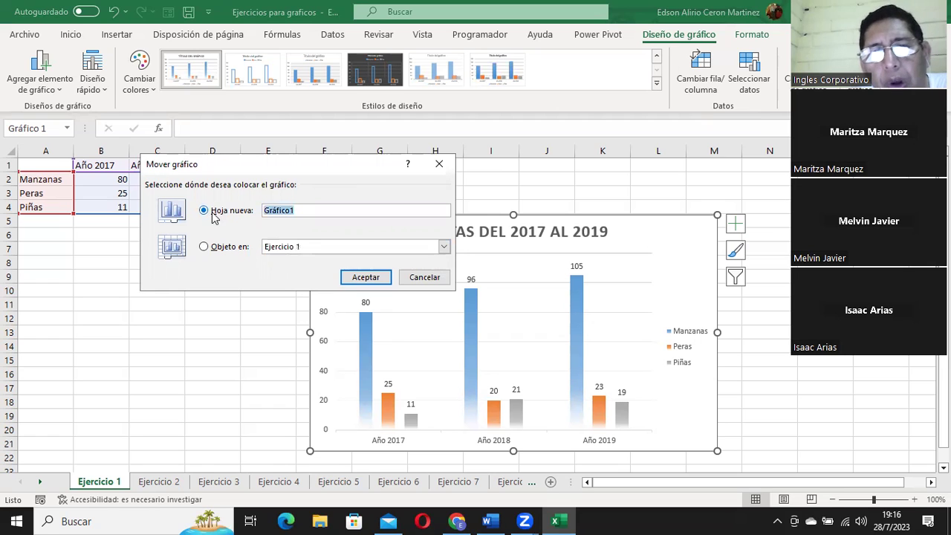
left_click(281, 210)
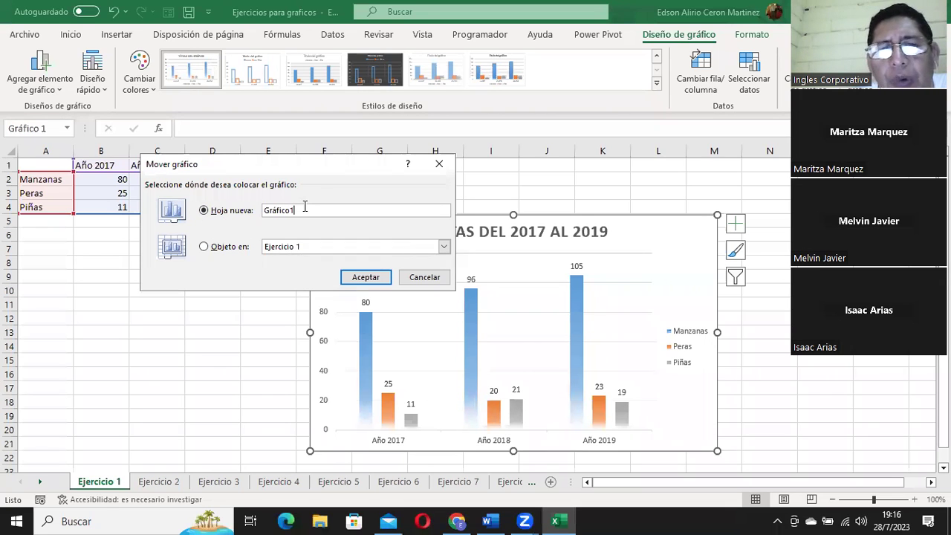
left_click(365, 277)
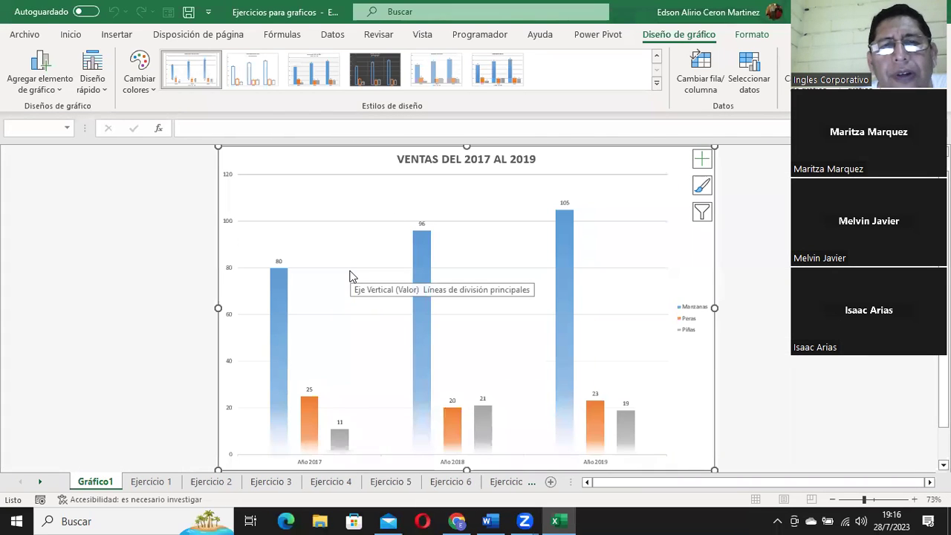
left_click(154, 488)
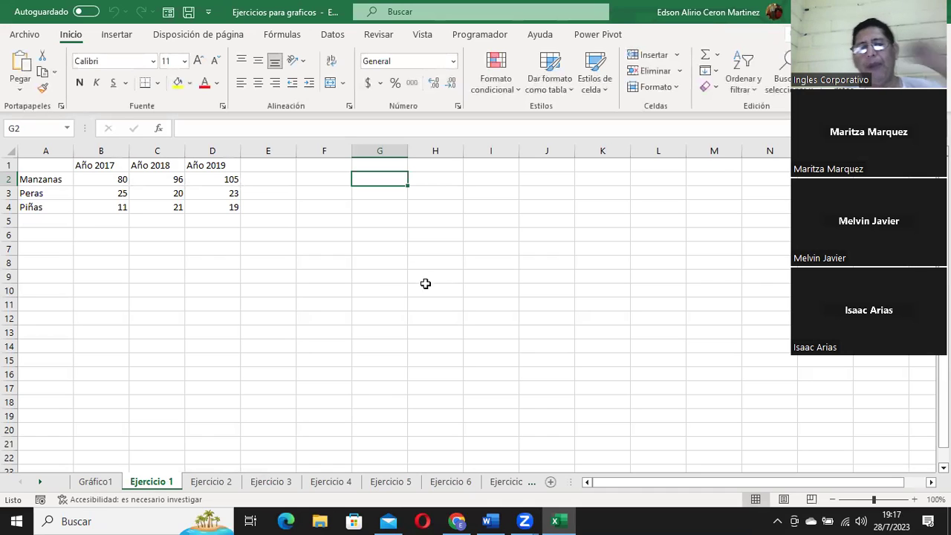
left_click(95, 482)
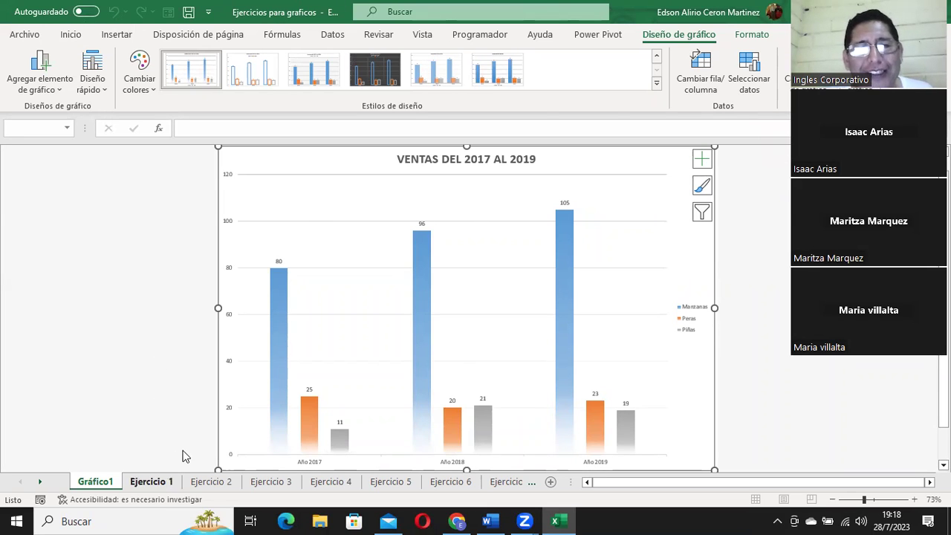
left_click(154, 482)
left_click_drag(365, 267, 365, 275)
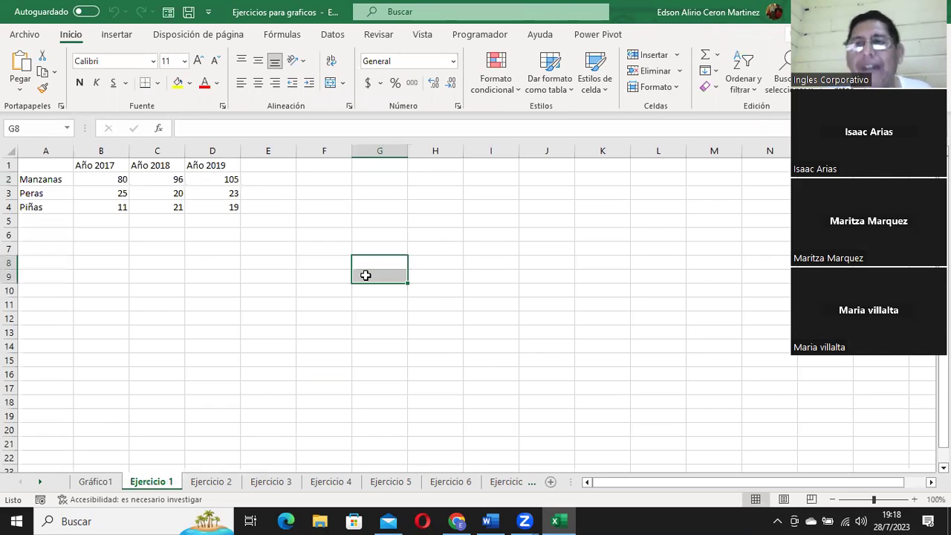
left_click(95, 480)
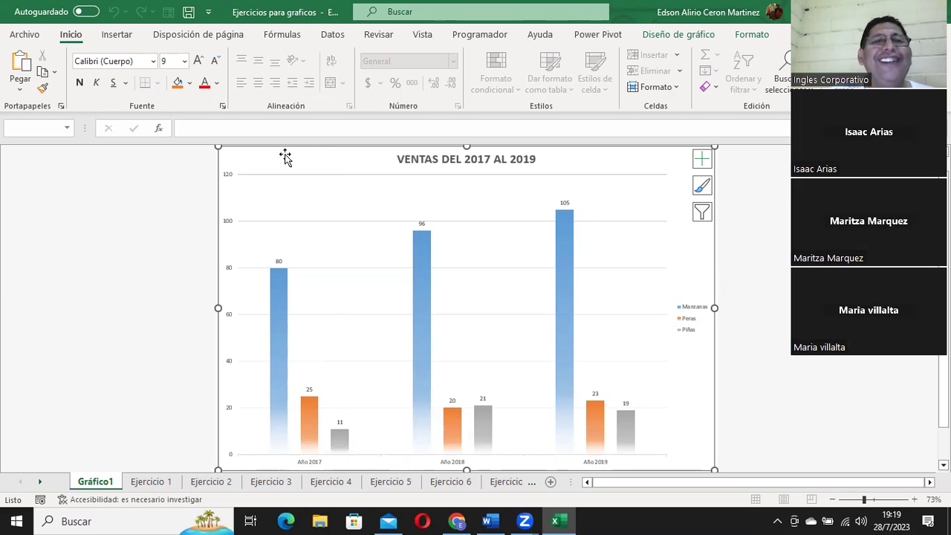
left_click(679, 35)
Use Mover gráfico to embed the chart as an object on Ejercicio 1
left_click(818, 75)
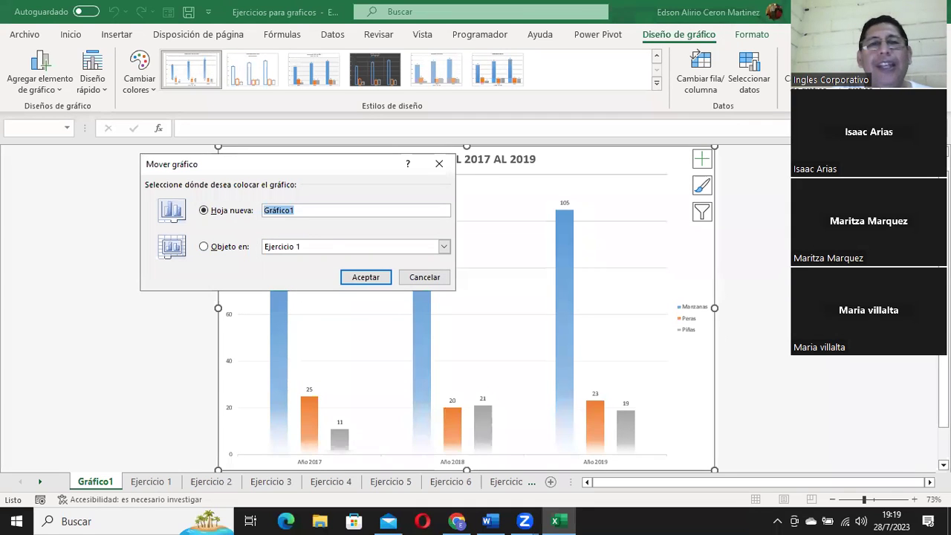
left_click(213, 248)
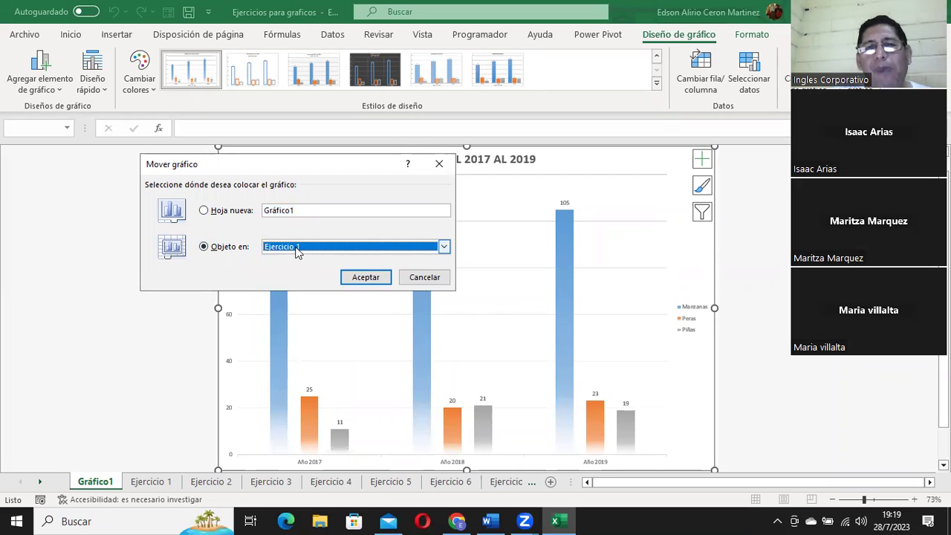
left_click(372, 277)
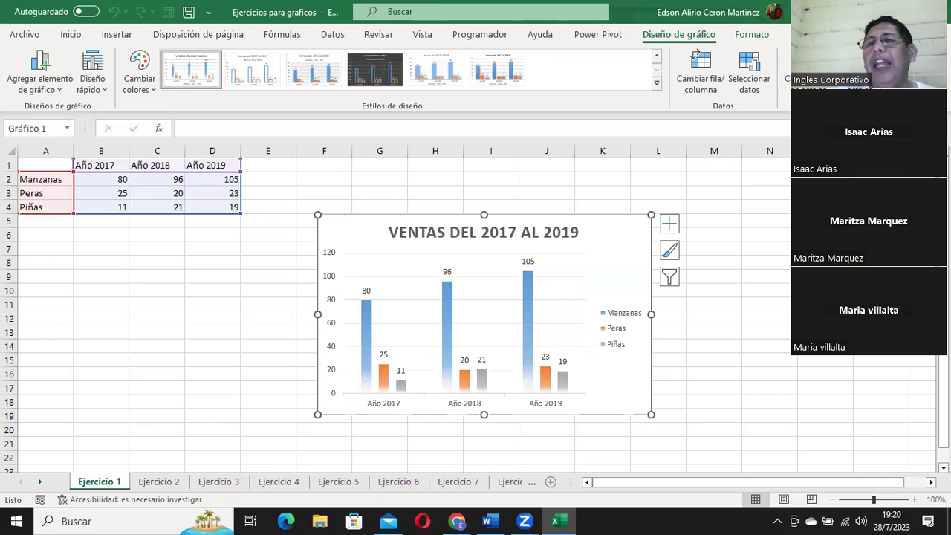
Consider moving the chart to a new sheet Gráfico2, then cancel, keeping it on Ejercicio 1
left_click(839, 71)
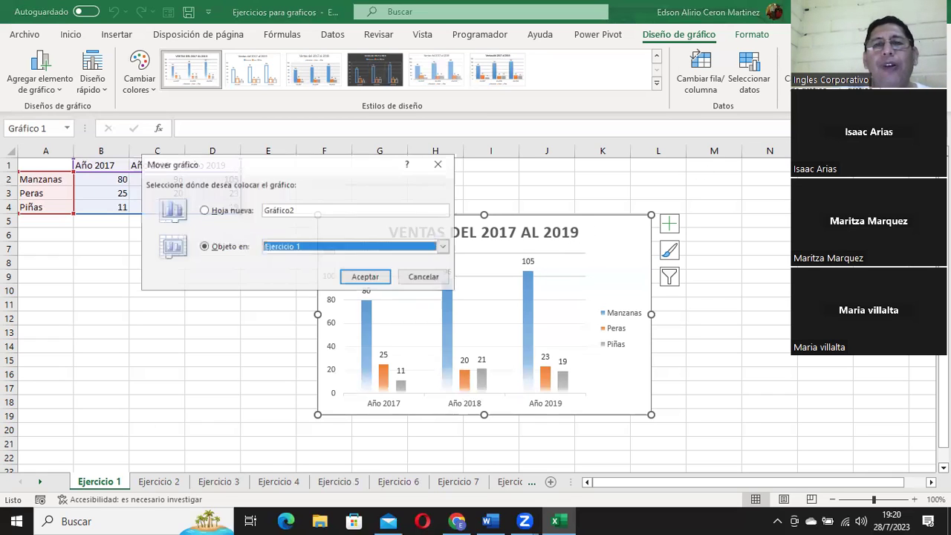
left_click(218, 214)
left_click(305, 209)
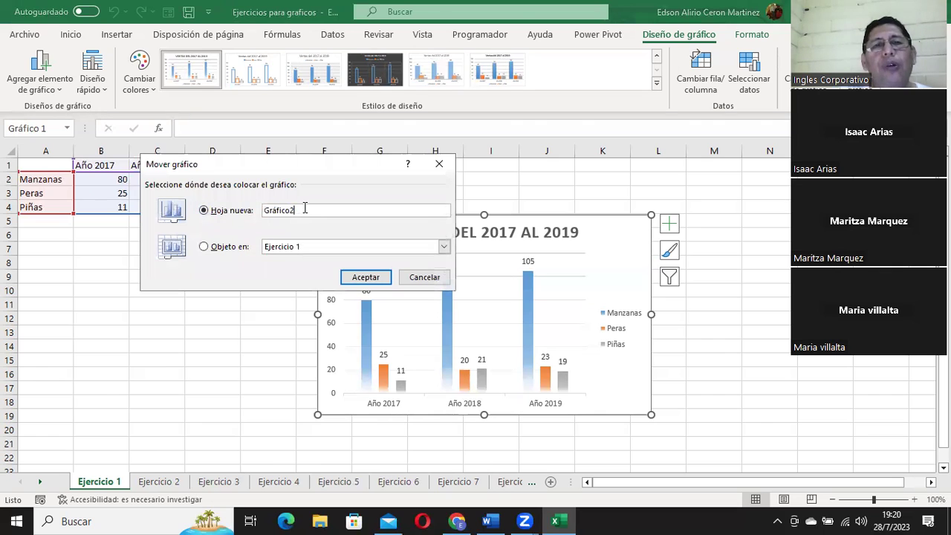
left_click_drag(305, 209, 220, 209)
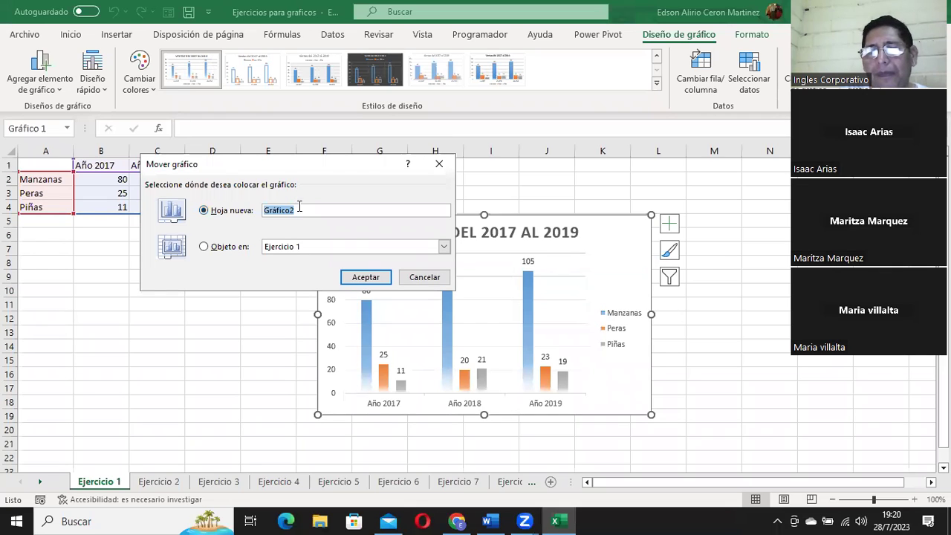
left_click(424, 277)
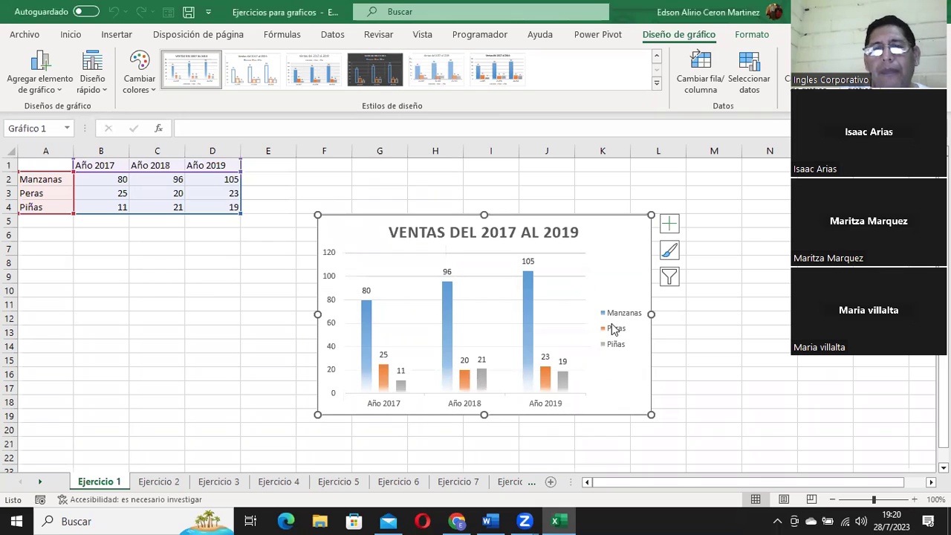
left_click(160, 483)
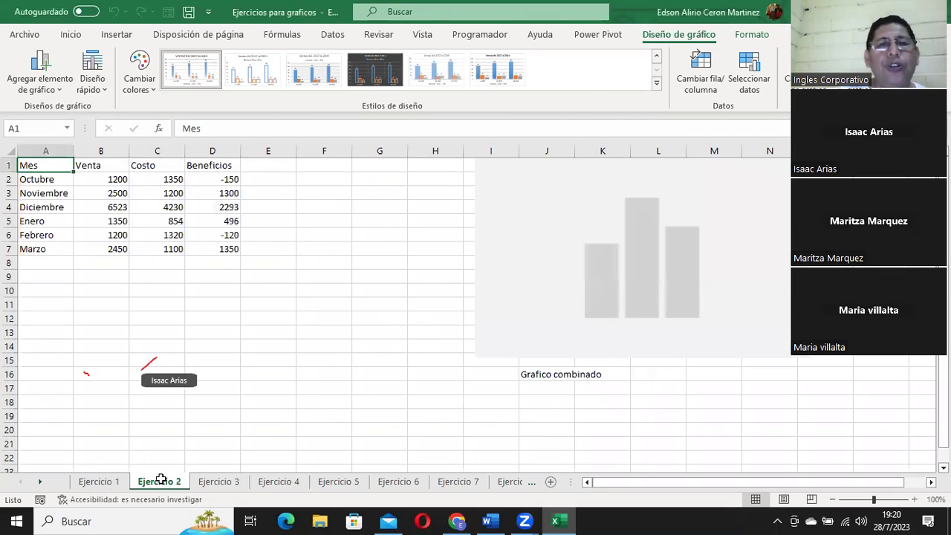
left_click(298, 358)
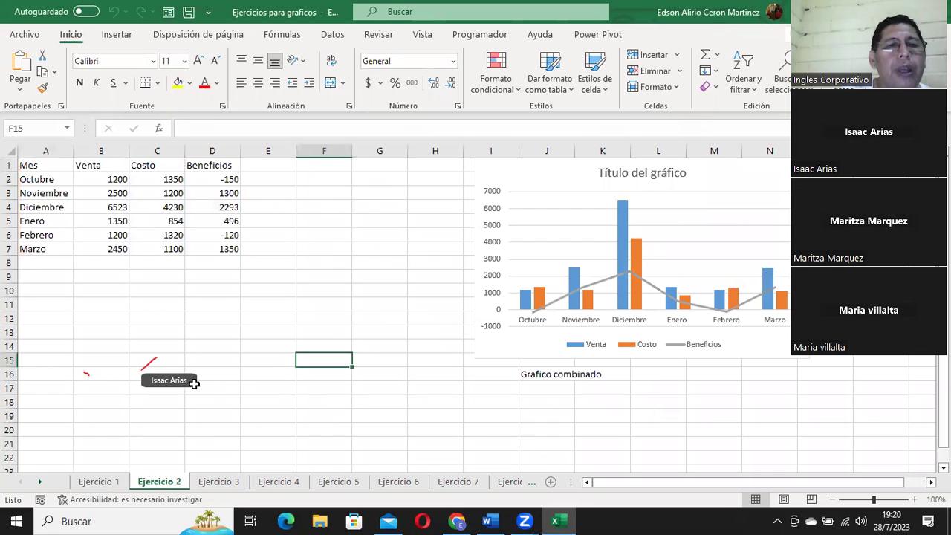
left_click(191, 385)
left_click(146, 374)
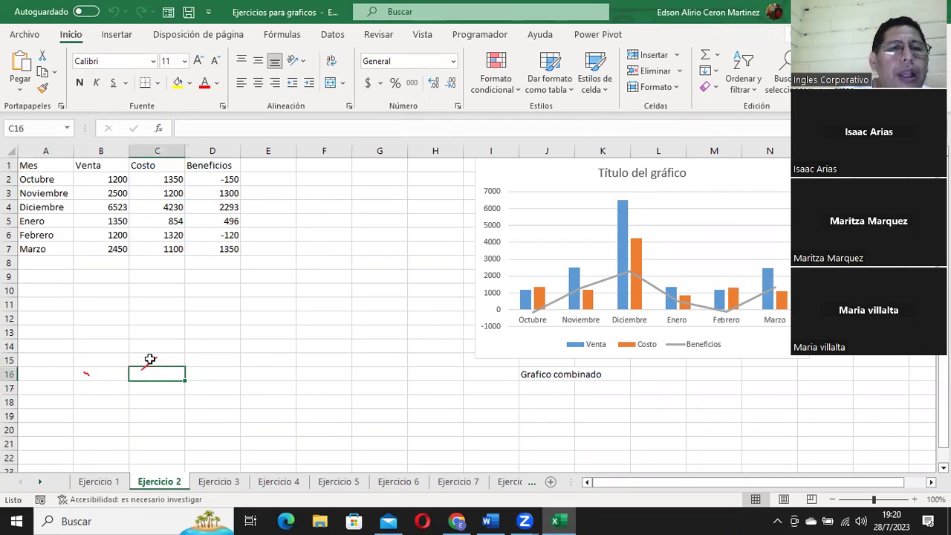
left_click(87, 372)
left_click_drag(85, 361, 149, 370)
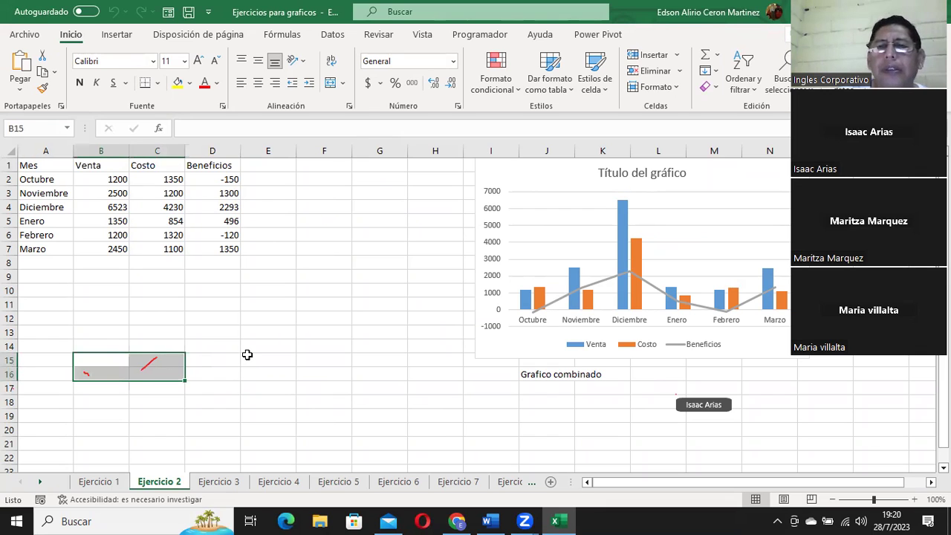
left_click(562, 176)
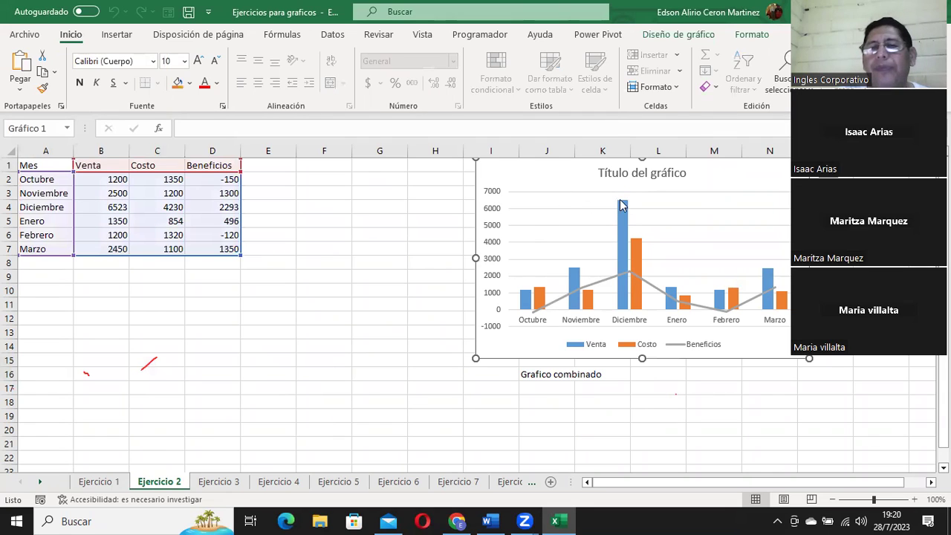
left_click(357, 235)
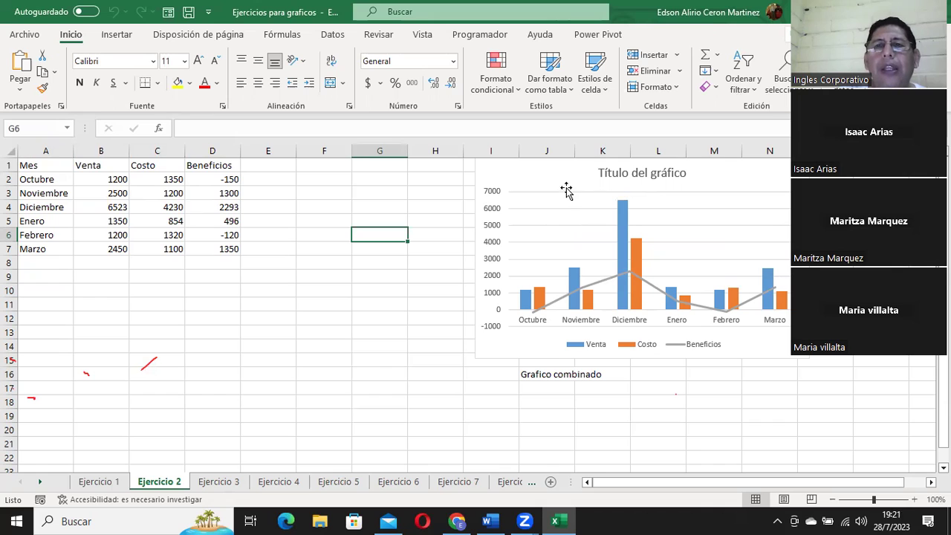
left_click(567, 187)
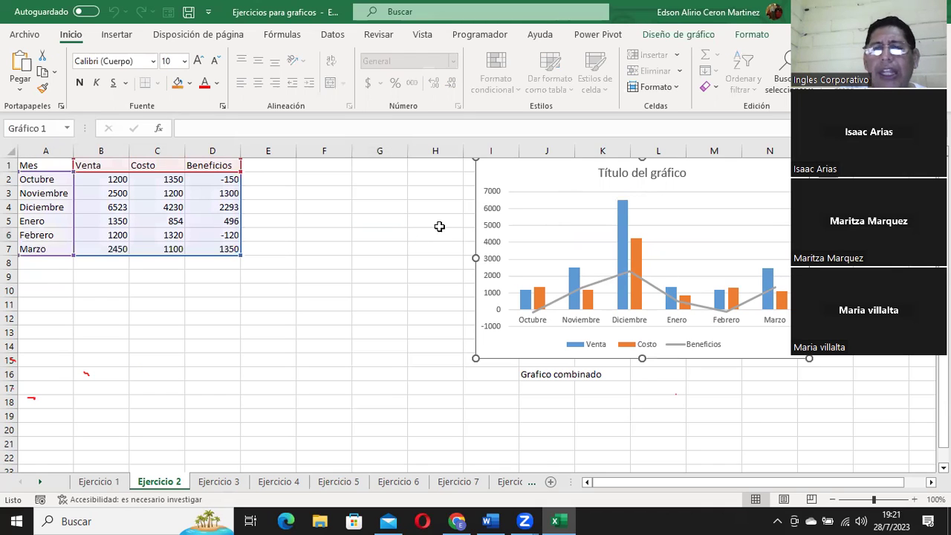
left_click(370, 274)
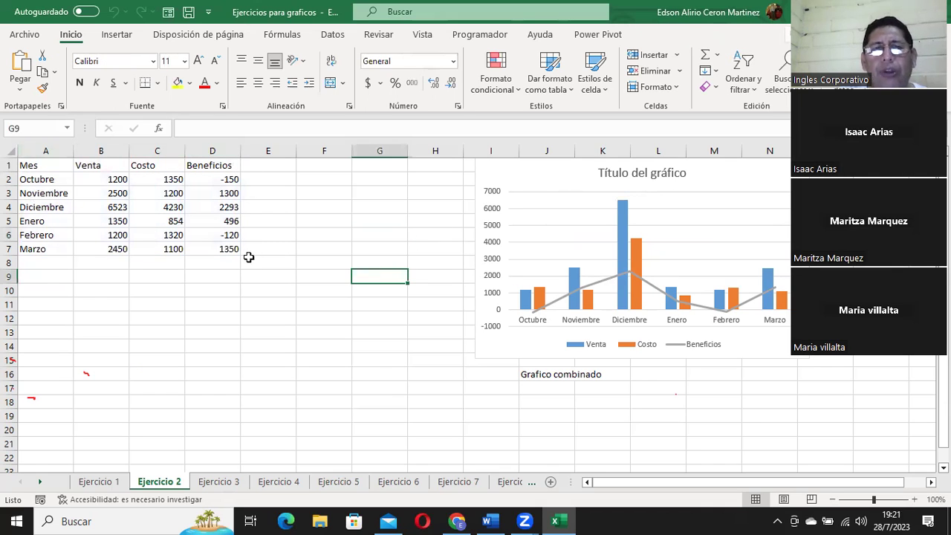
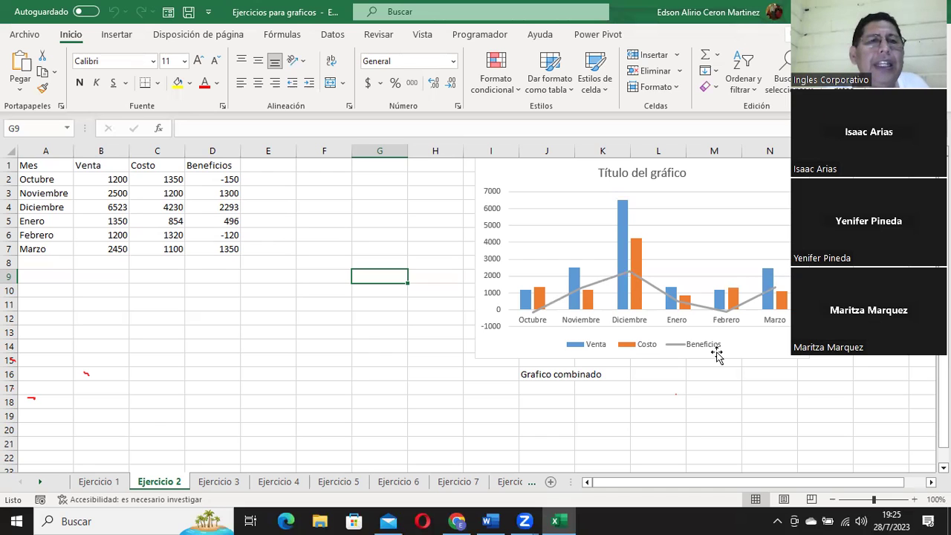
Select the Mes, Venta, Costo and Beneficios table (A1:D7) and show the Insertar ribbon
mouse_move(36, 165)
left_mouse_down()
mouse_move(218, 239)
mouse_move(218, 251)
left_mouse_up()
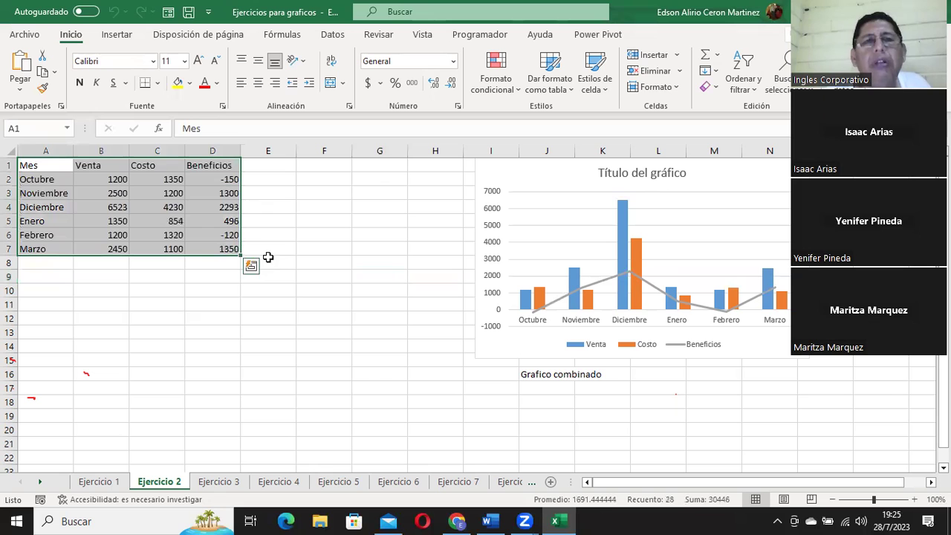
left_click(109, 38)
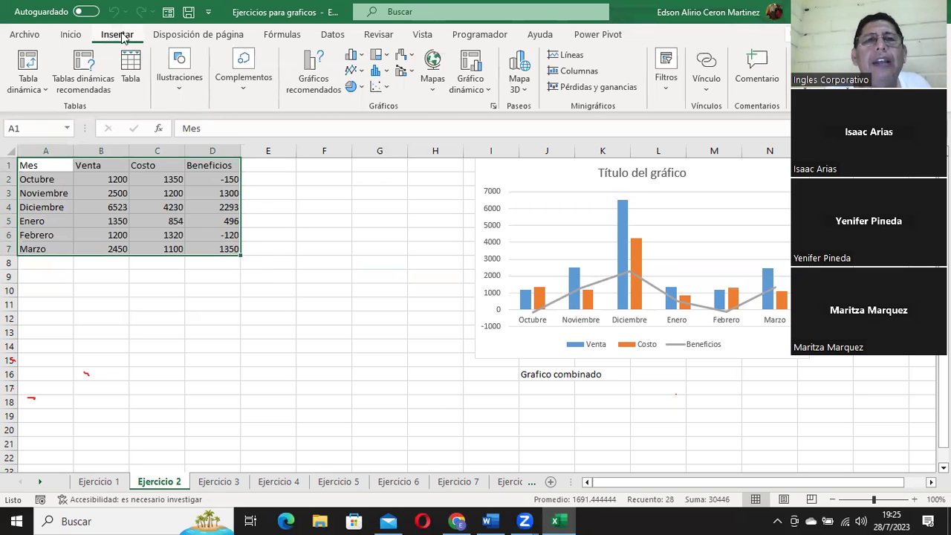
left_click(300, 70)
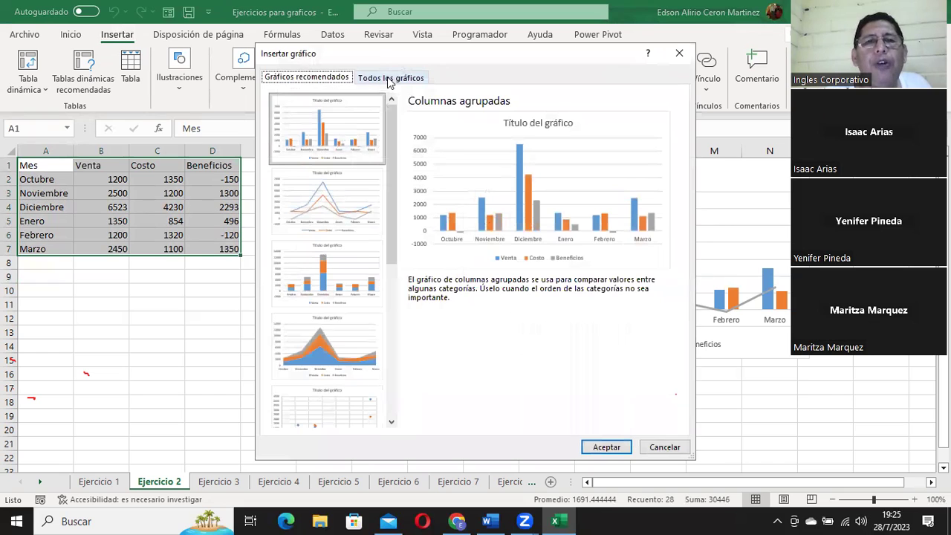
left_click(387, 79)
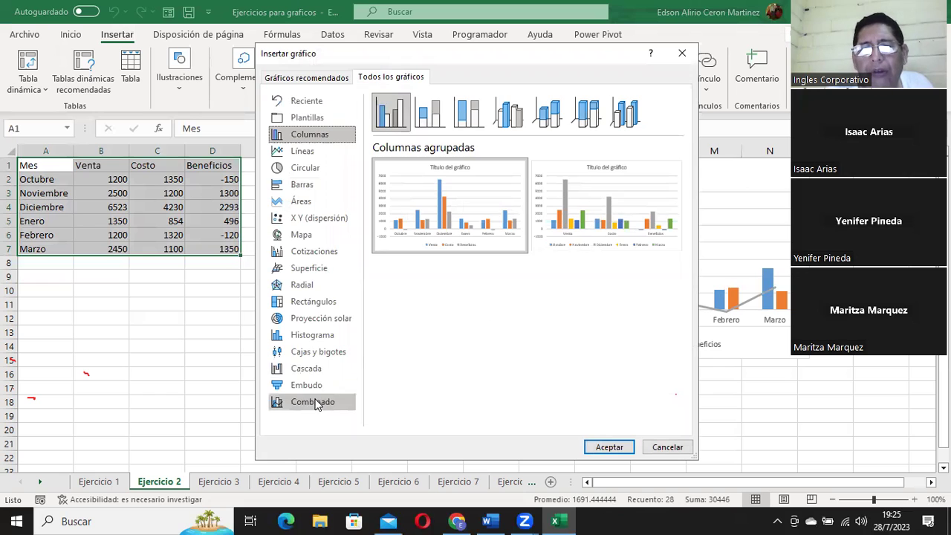
left_click(316, 402)
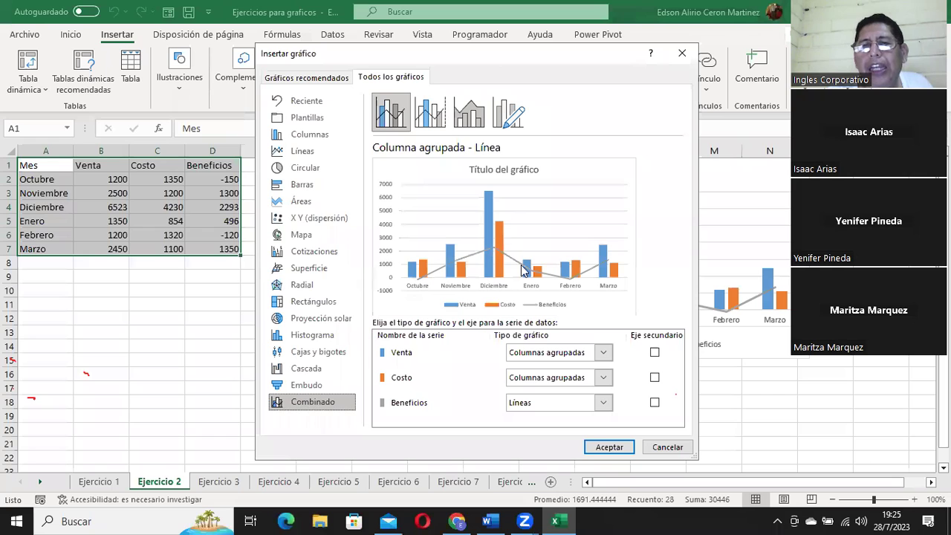
left_click(667, 448)
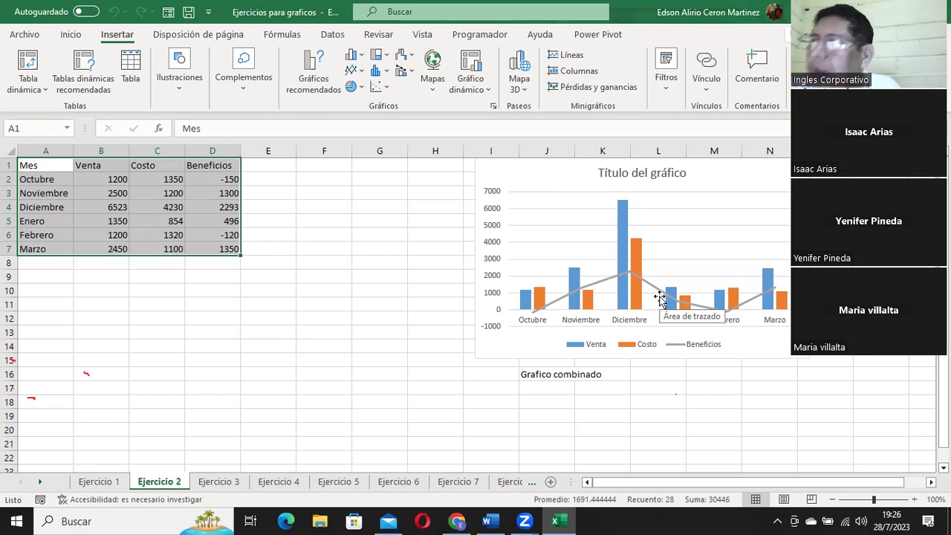
On the Ejercicio 3 sheet, select the months with their Producto1 sales (A5:B11)
left_click(221, 481)
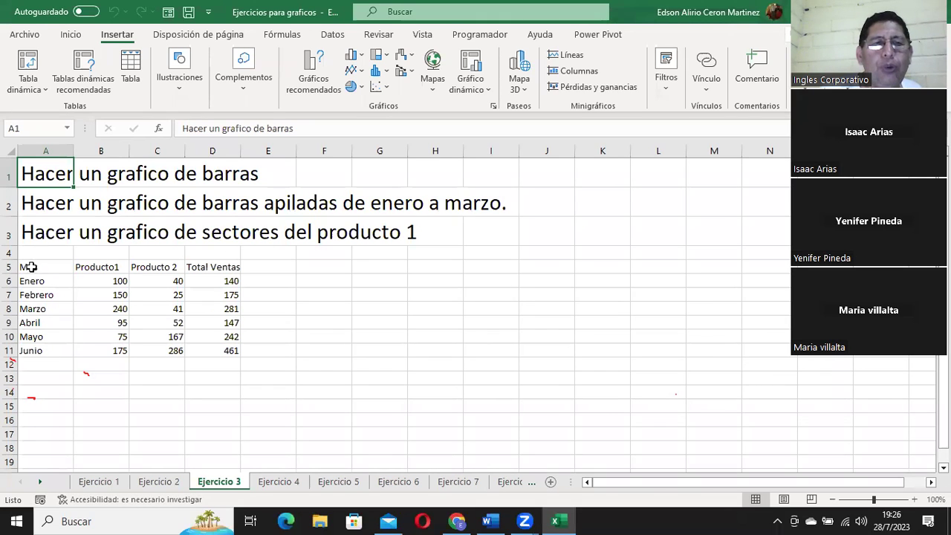
left_click_drag(30, 266, 100, 350)
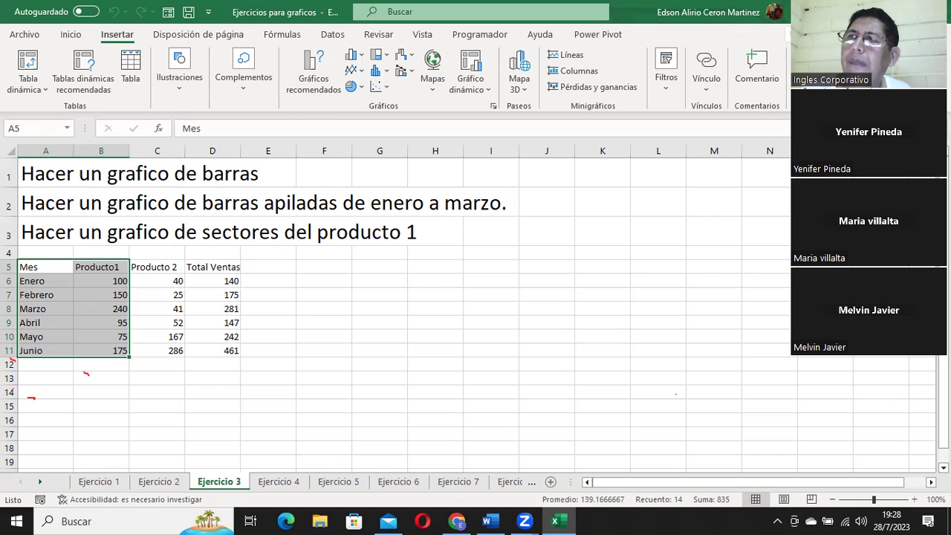
key("alt+Tab")
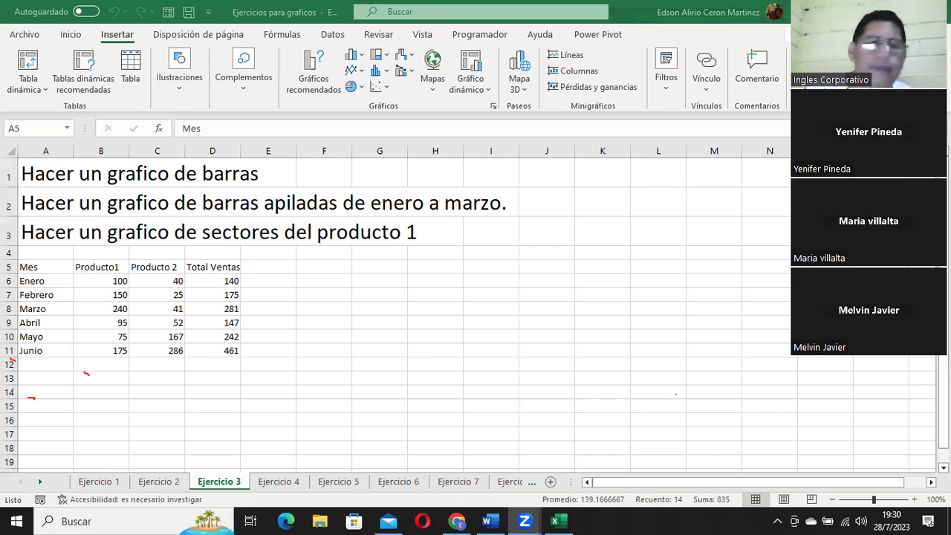
left_click(43, 266)
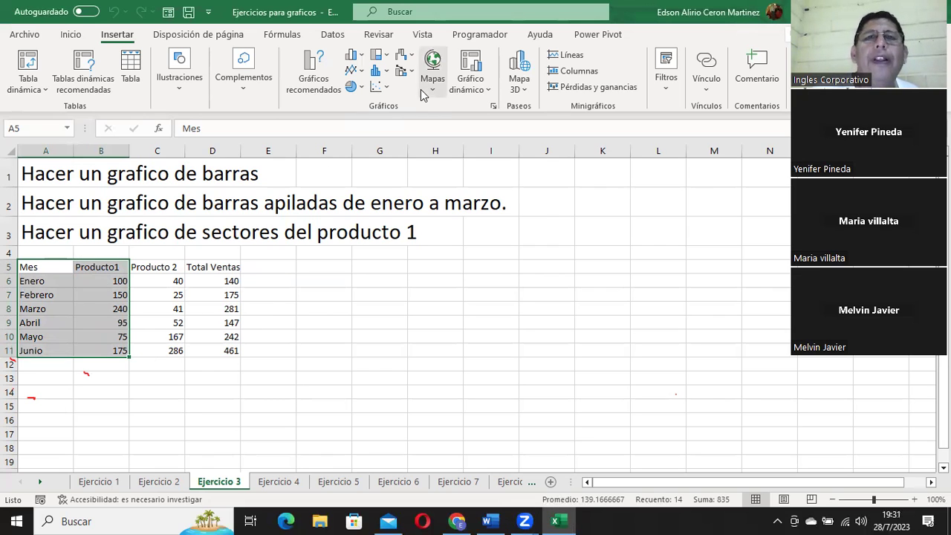
Pick a pie chart for the Producto1 data, then cancel without inserting it
left_click(313, 72)
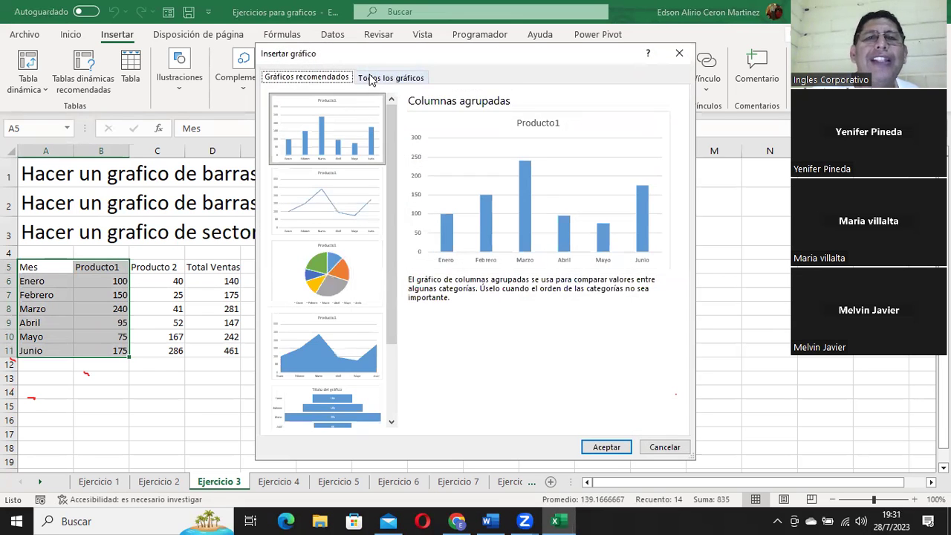
left_click(372, 77)
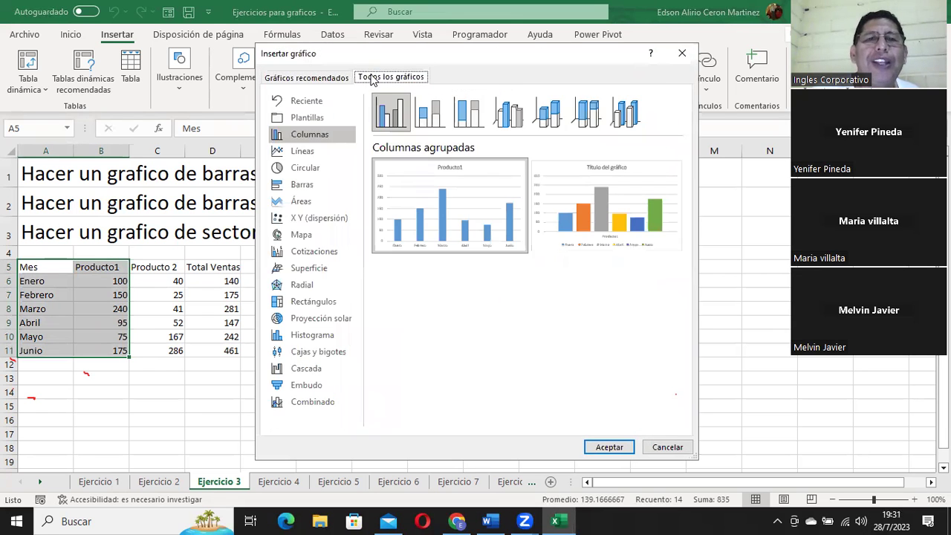
left_click(303, 168)
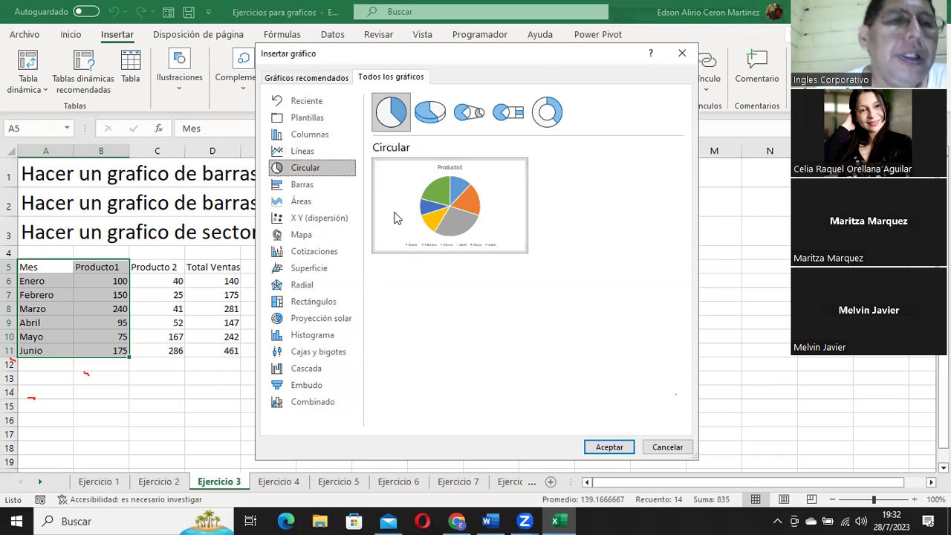
left_click(668, 447)
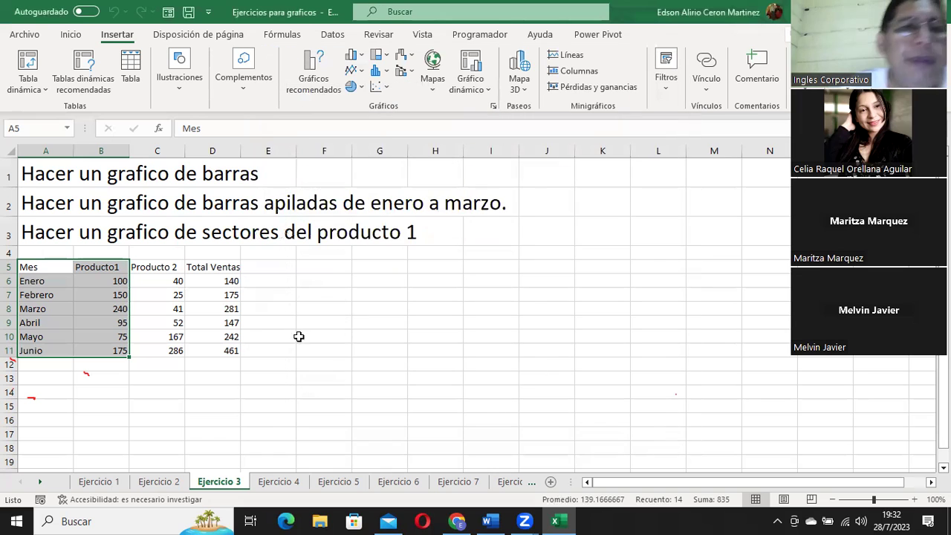
Insert a clustered bar chart of A5:D11 (Producto1, Producto 2, Total Ventas) and enlarge it
left_click_drag(46, 266, 229, 342)
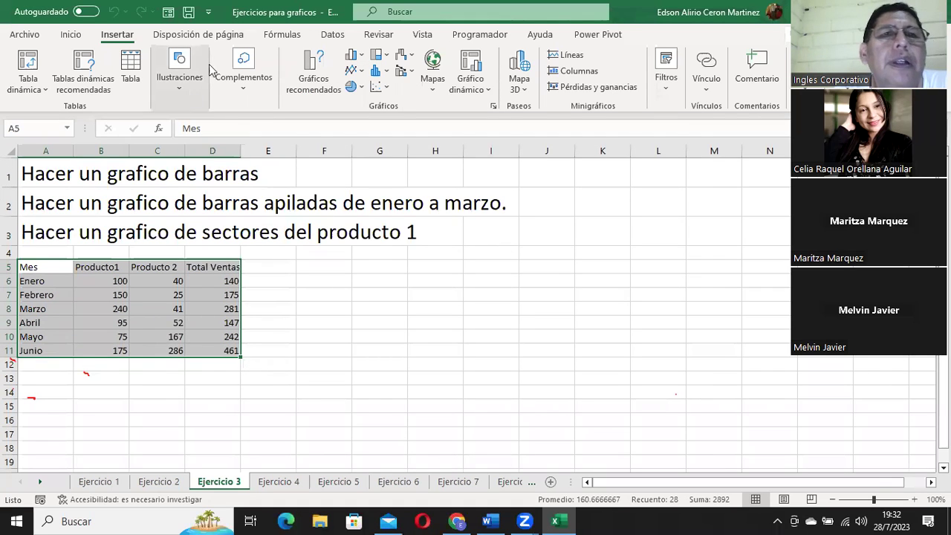
left_click(314, 69)
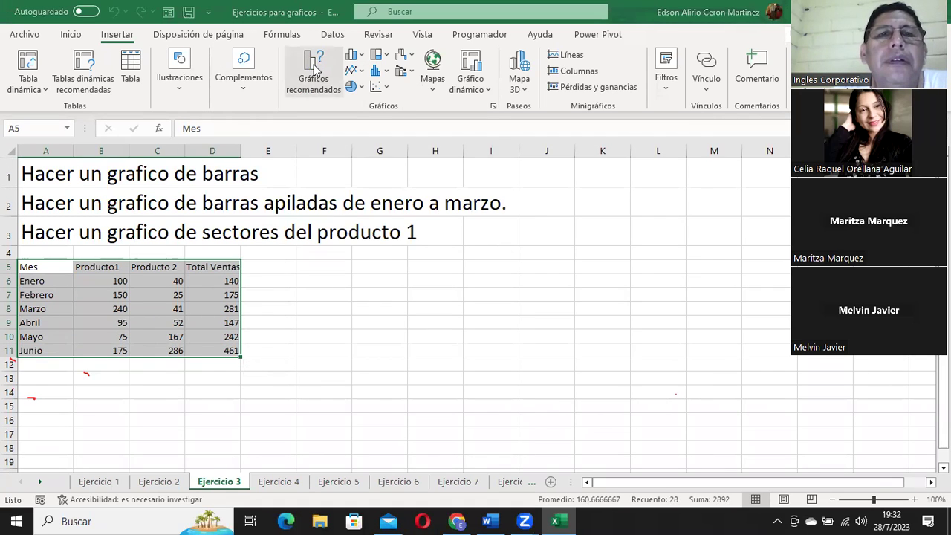
left_click(391, 78)
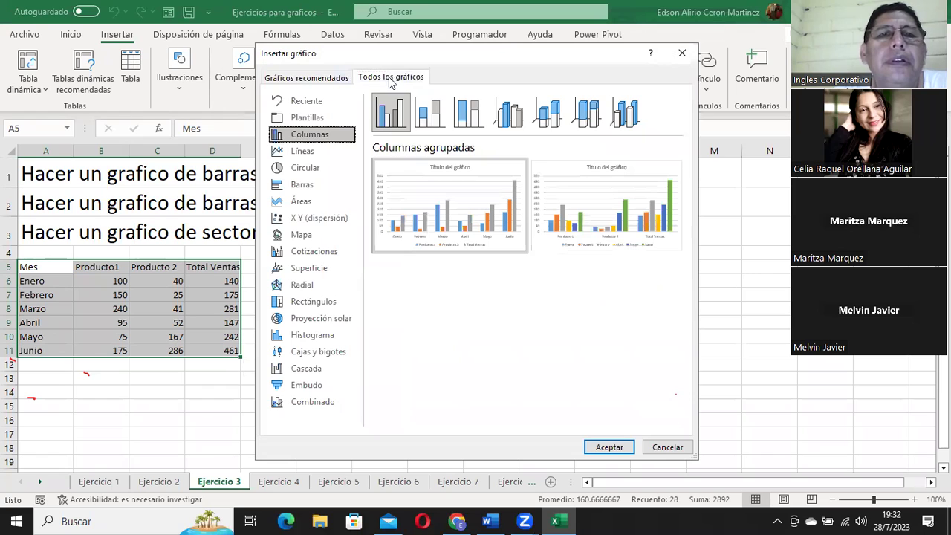
left_click(314, 186)
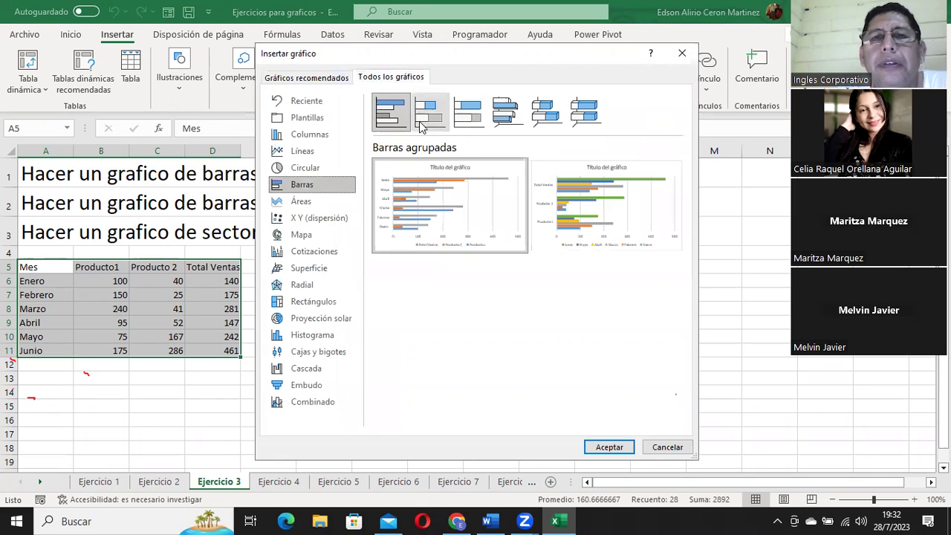
left_click(614, 446)
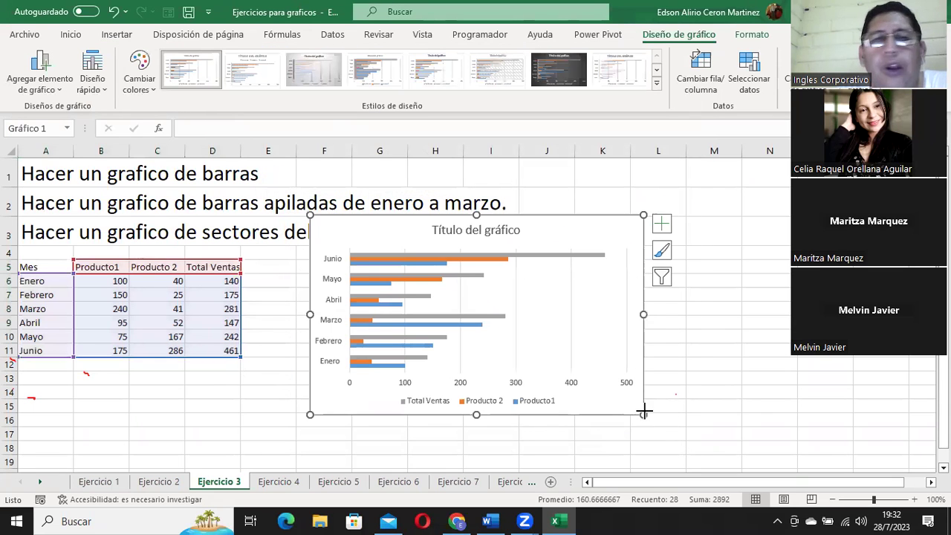
left_click_drag(643, 414, 681, 437)
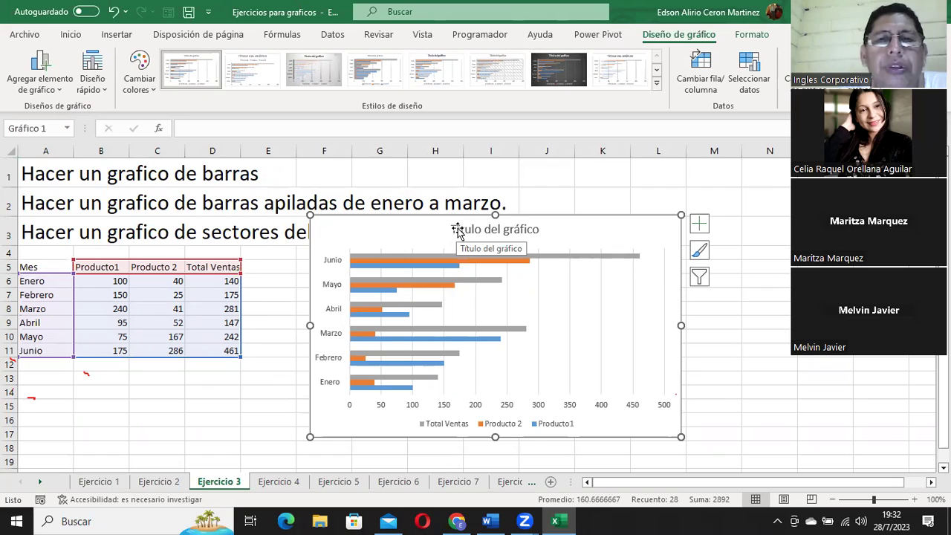
Add Inside End data labels to the bars and enlarge the semester chart
left_click(30, 80)
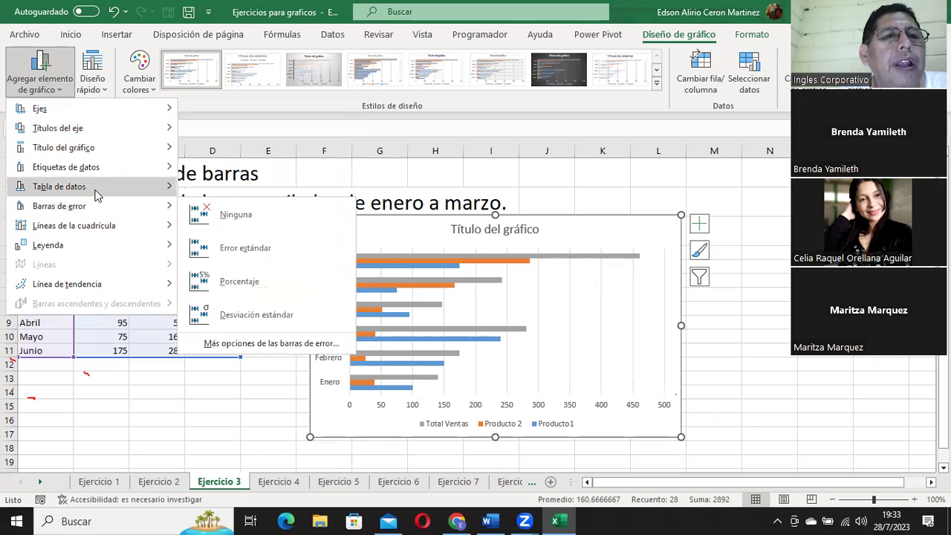
mouse_move(67, 167)
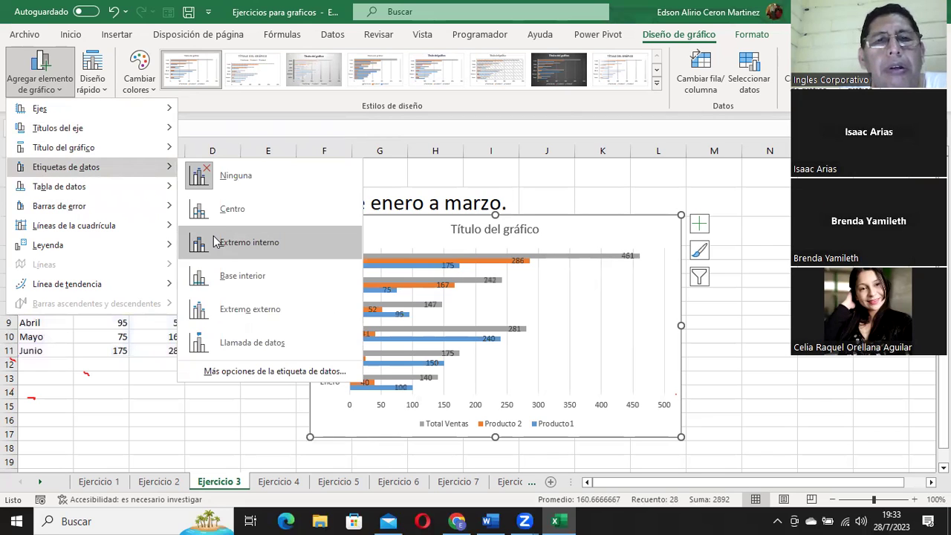
left_click(150, 357)
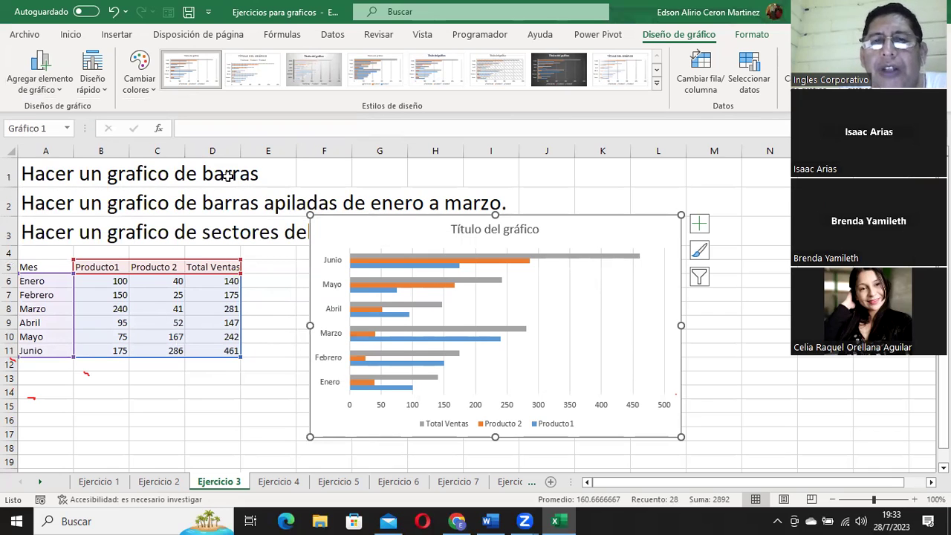
left_click(34, 79)
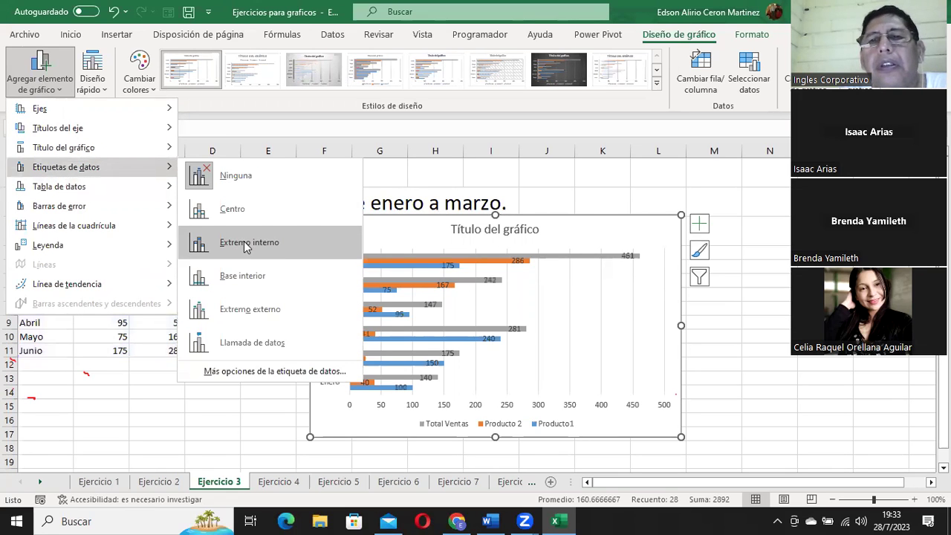
left_click(245, 242)
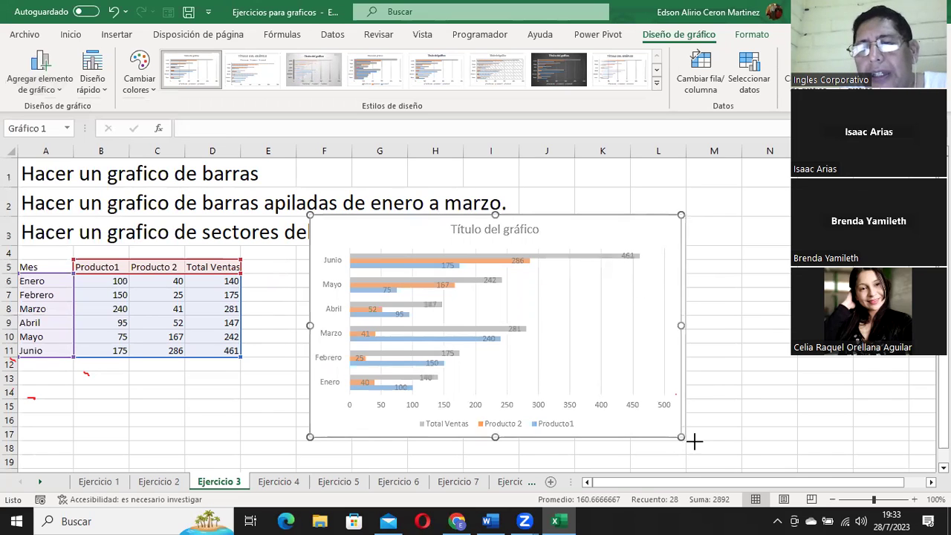
left_click_drag(682, 436, 724, 460)
Replace the bar chart's 'Título del gráfico' heading with 'Ventas del Semestre'
left_click(525, 232)
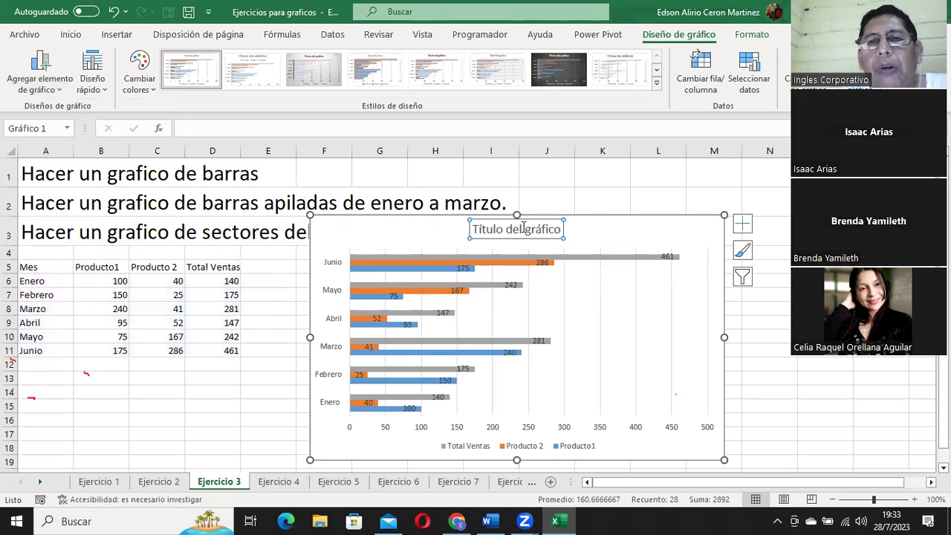
triple_click(524, 232)
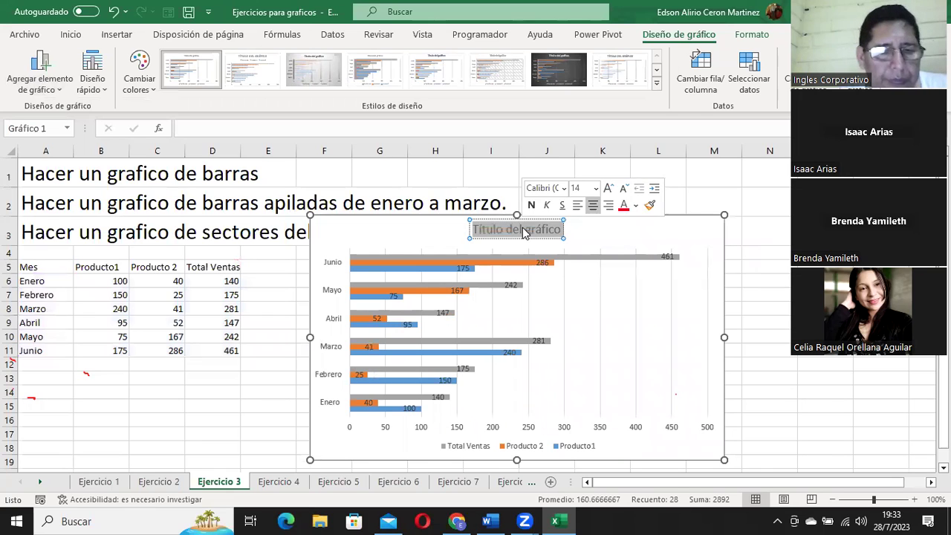
type("Ventas del")
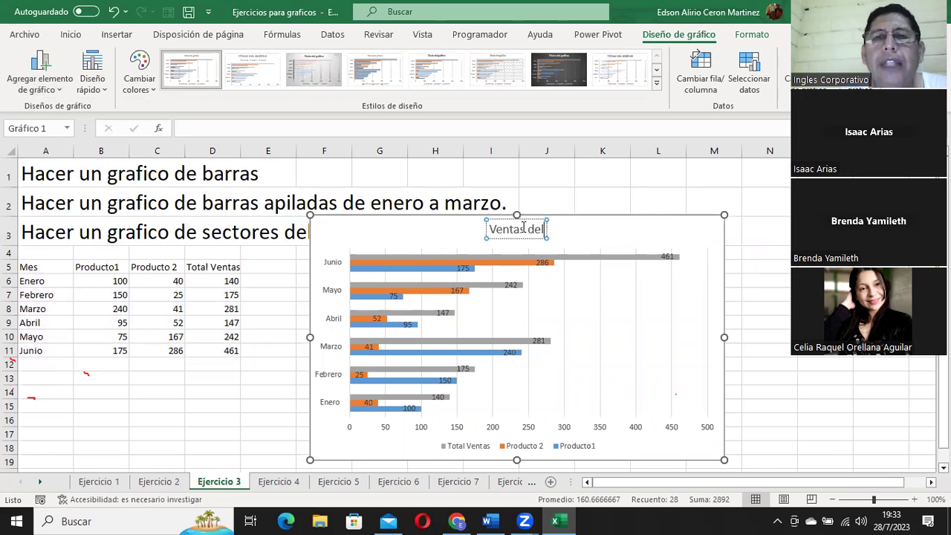
type(" Semes")
key("BackSpace")
key("BackSpace")
key("BackSpace")
type("mestre")
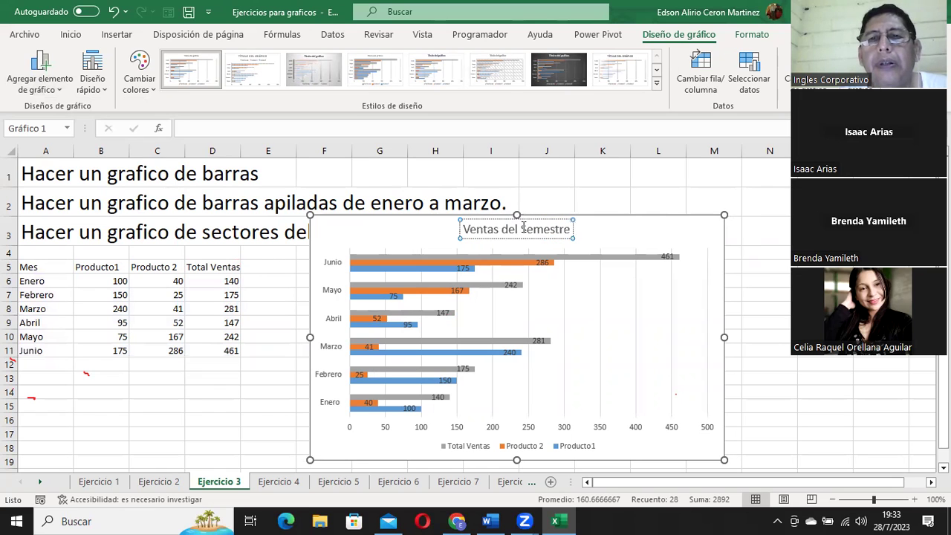
Select the Enero–Marzo rows (A5:D8) and insert a 3D 100% stacked column chart
key("Escape")
key("Escape")
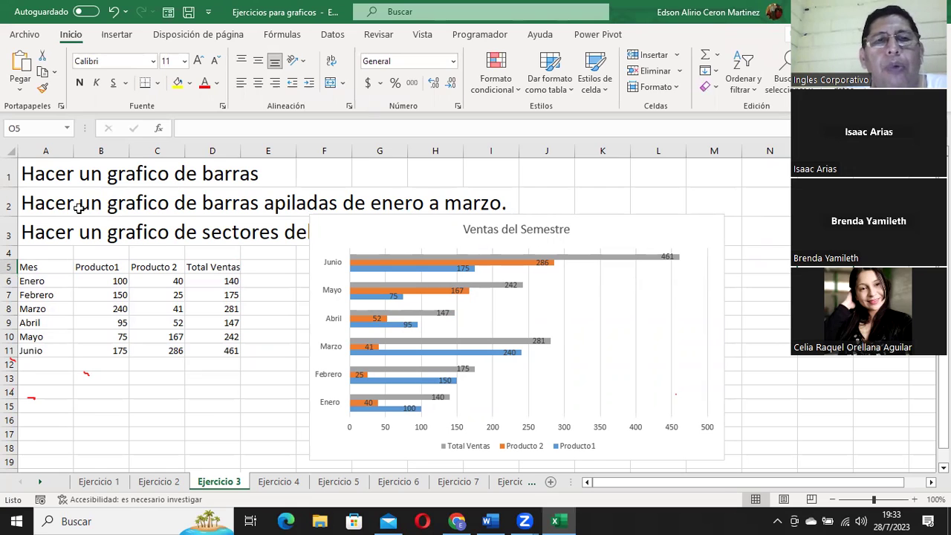
mouse_move(31, 266)
left_mouse_down()
mouse_move(42, 306)
mouse_move(205, 308)
left_mouse_up()
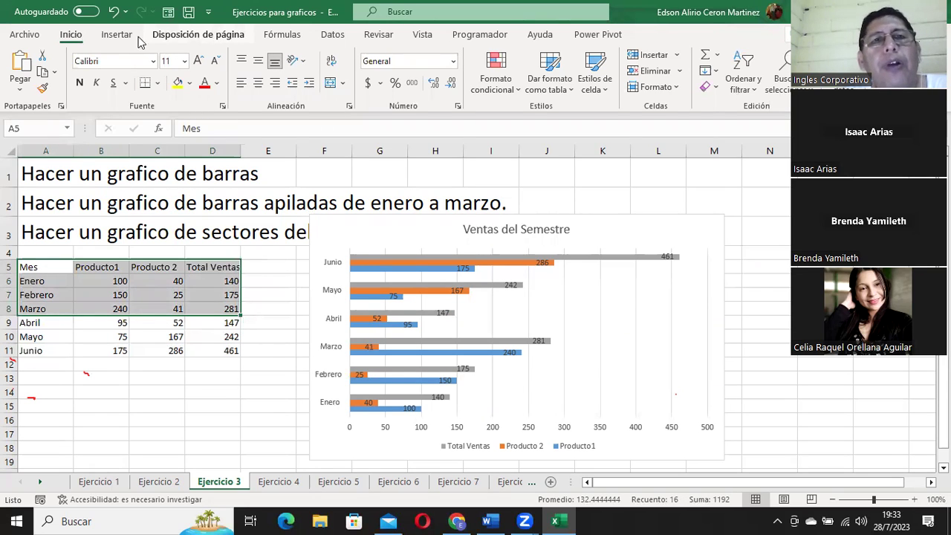
left_click(108, 38)
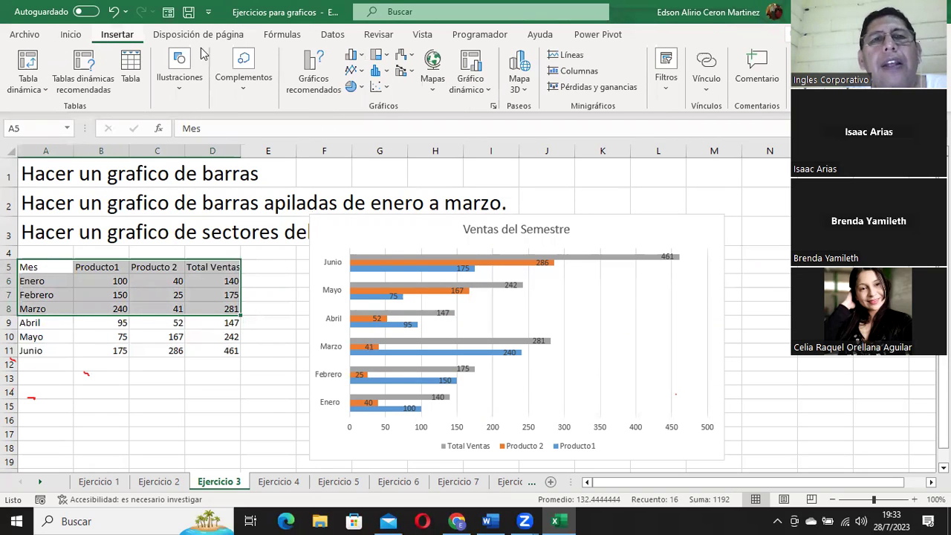
left_click(324, 72)
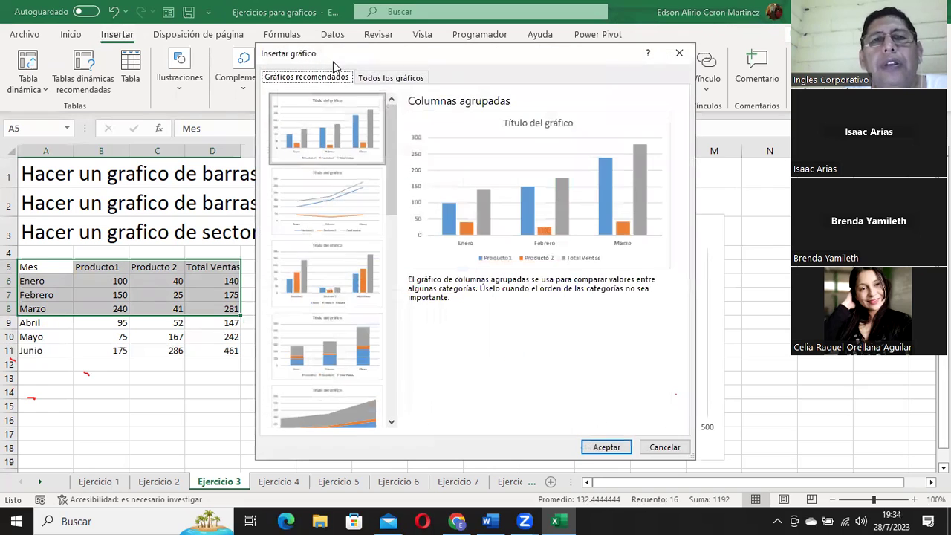
left_click(407, 79)
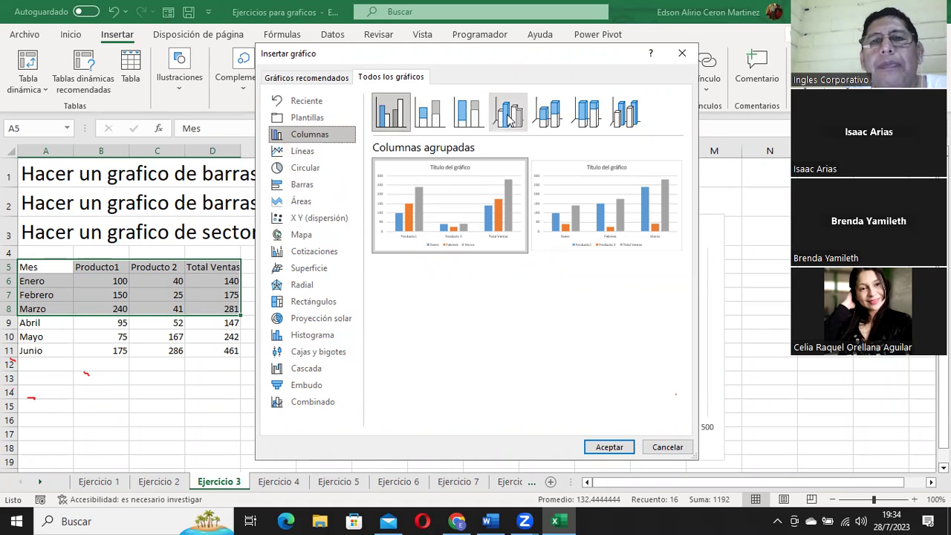
left_click(430, 115)
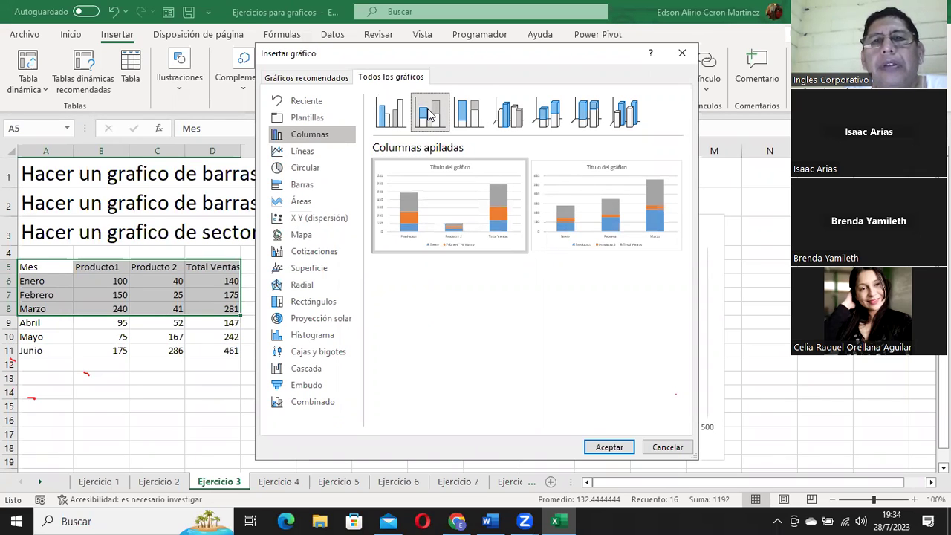
left_click(478, 116)
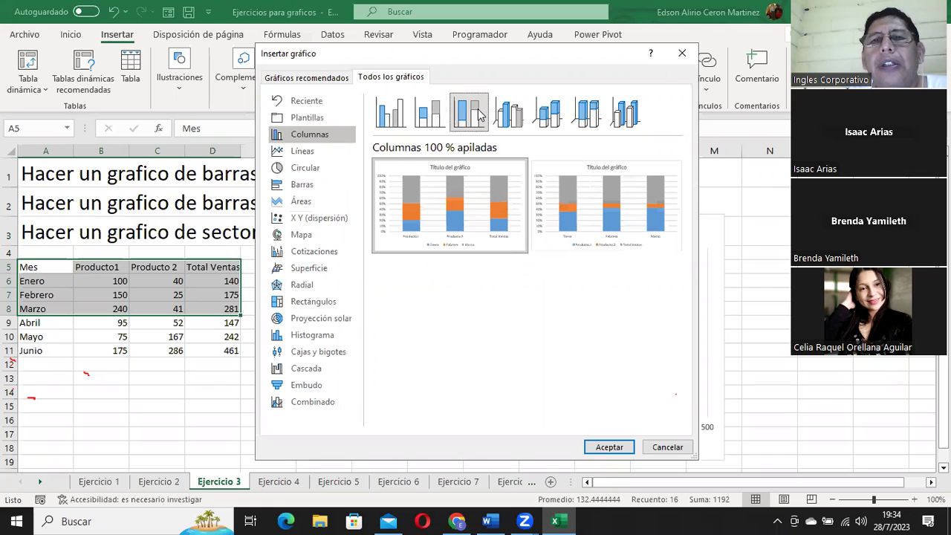
left_click(548, 115)
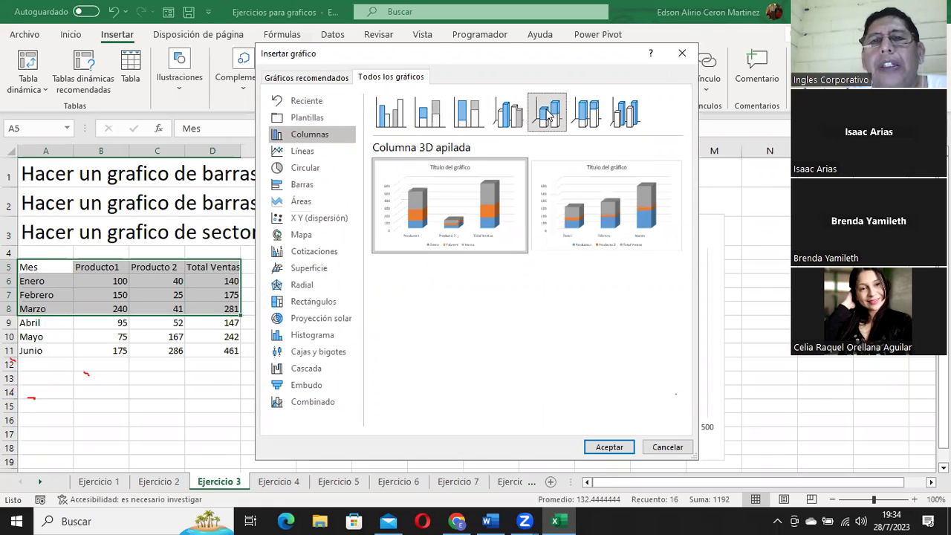
left_click(591, 114)
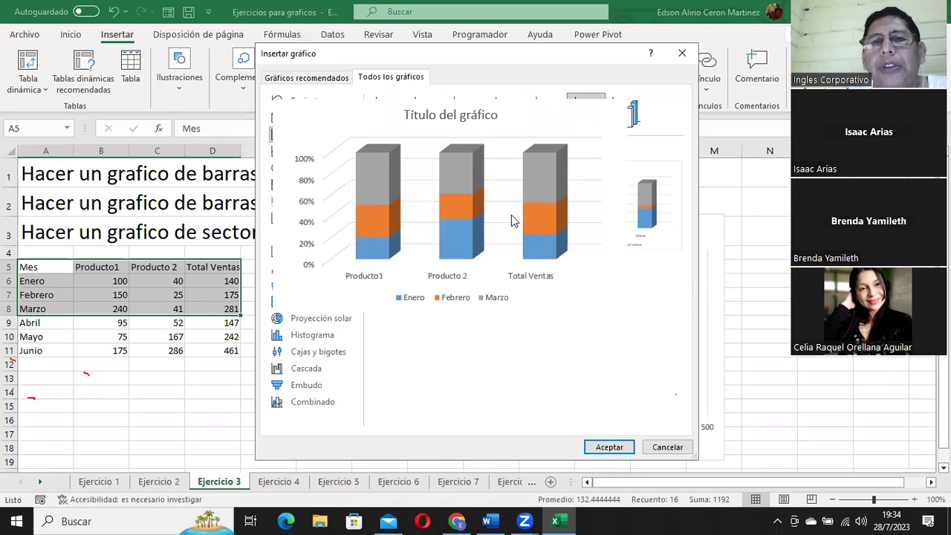
left_click(609, 446)
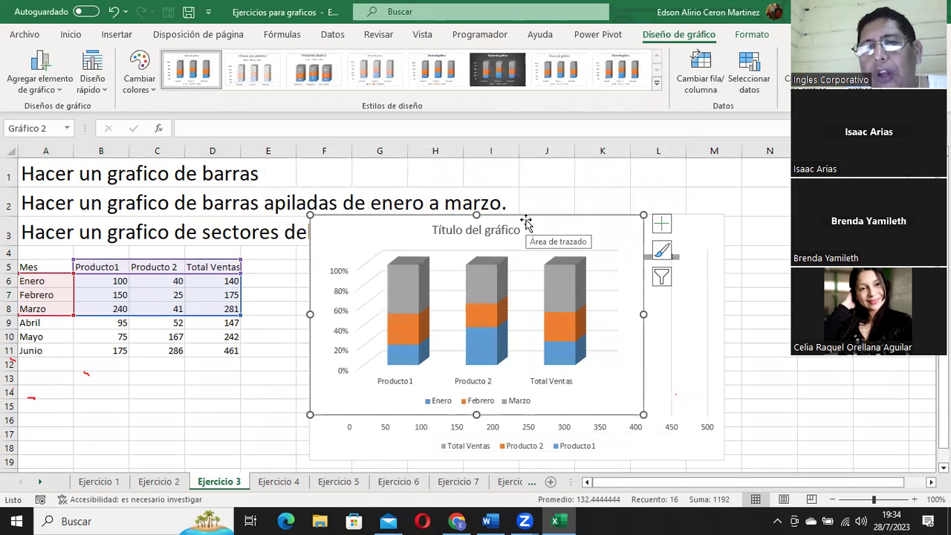
Move the 3D column chart to the right of the bar chart and enlarge it
left_click_drag(528, 216, 922, 233)
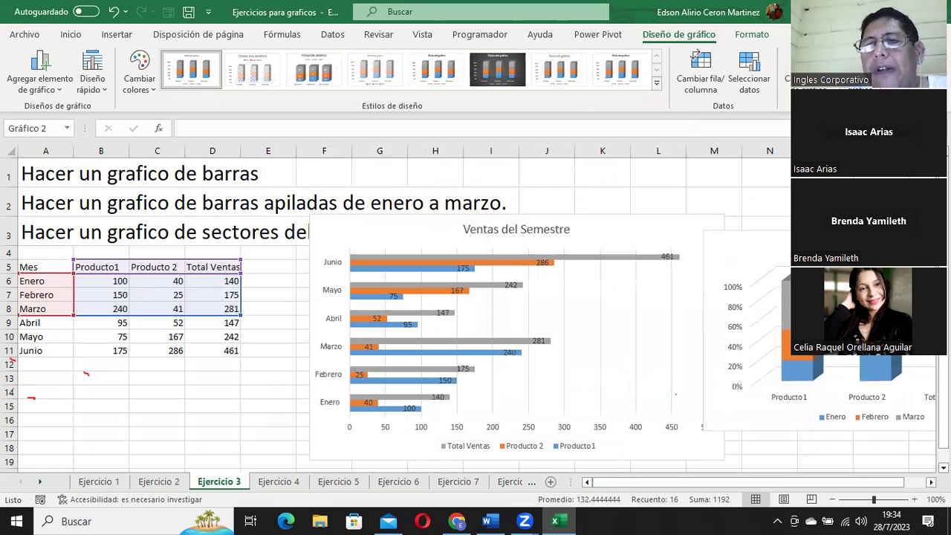
left_click_drag(773, 484, 817, 485)
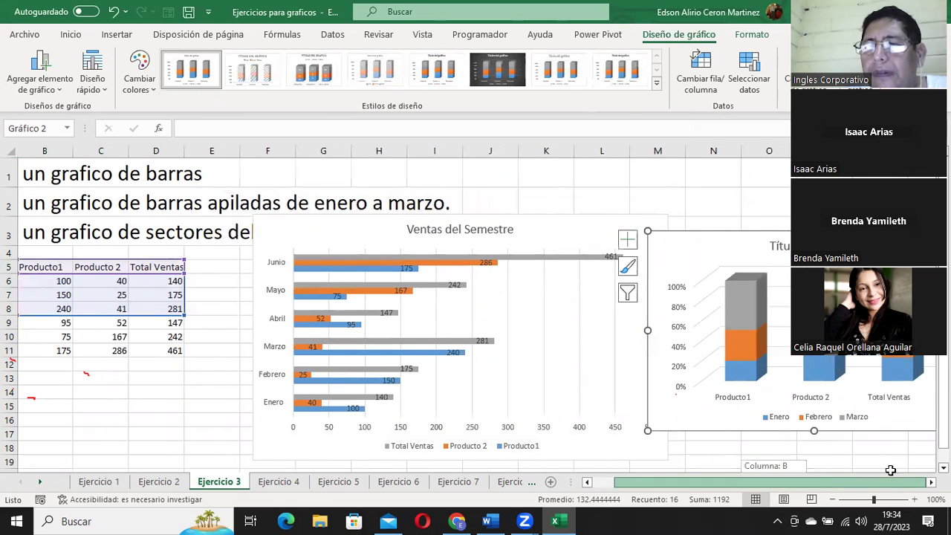
scroll(633, 293, "right", 2)
scroll(632, 292, "right", 3)
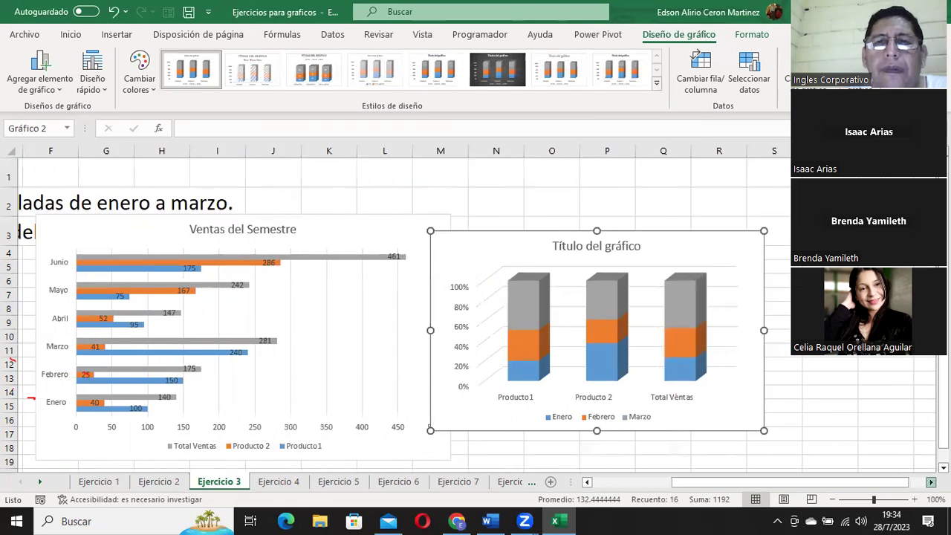
scroll(632, 293, "right", 2)
left_click_drag(518, 236, 648, 221)
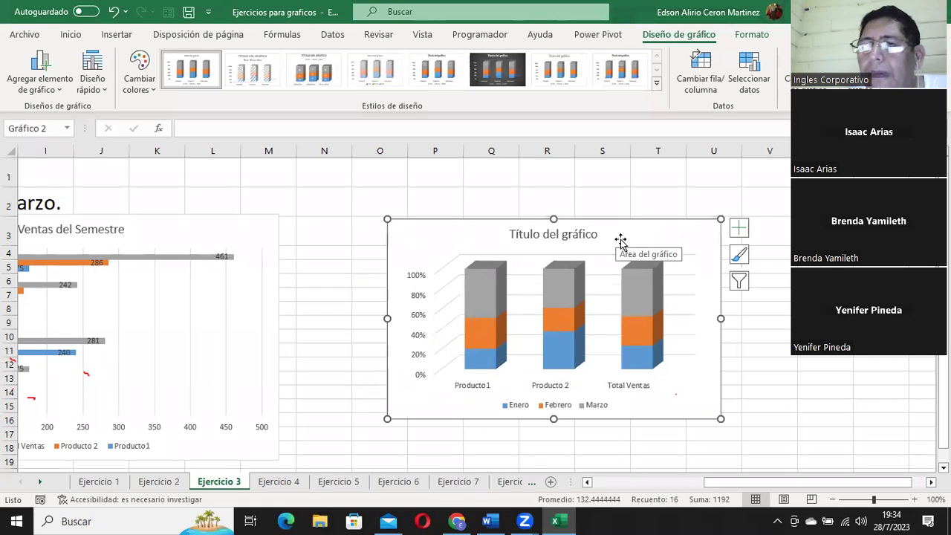
mouse_move(620, 217)
left_mouse_down()
mouse_move(606, 211)
mouse_move(593, 234)
mouse_move(648, 225)
left_mouse_up()
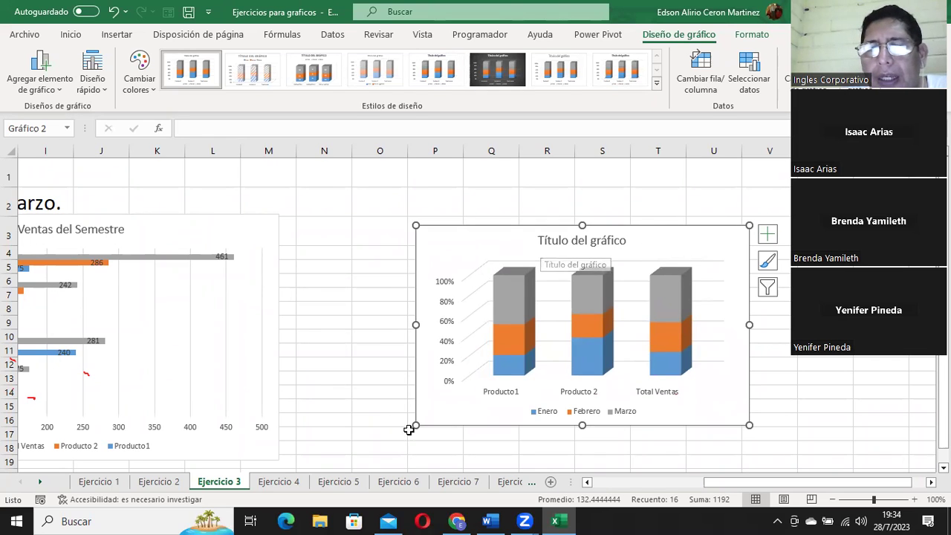
left_click_drag(415, 427, 372, 353)
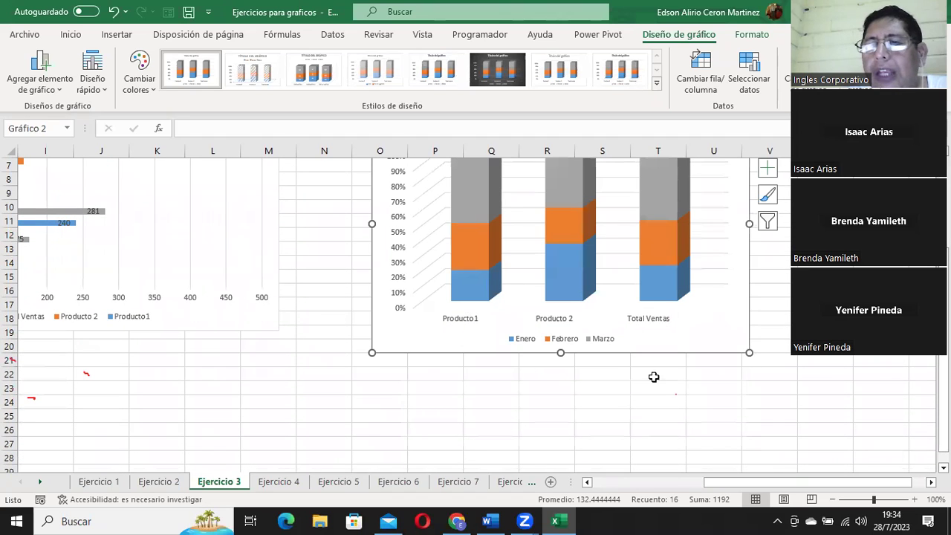
scroll(560, 297, "up", 2)
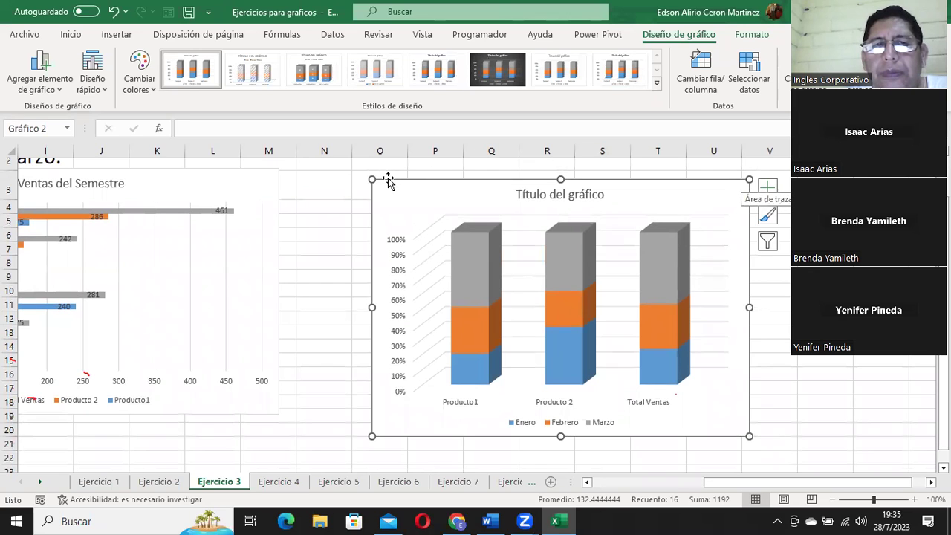
Replace the 3D chart's default title with 'Ventas del Primer Tremestre'
mouse_move(570, 260)
left_click(541, 194)
triple_click(583, 195)
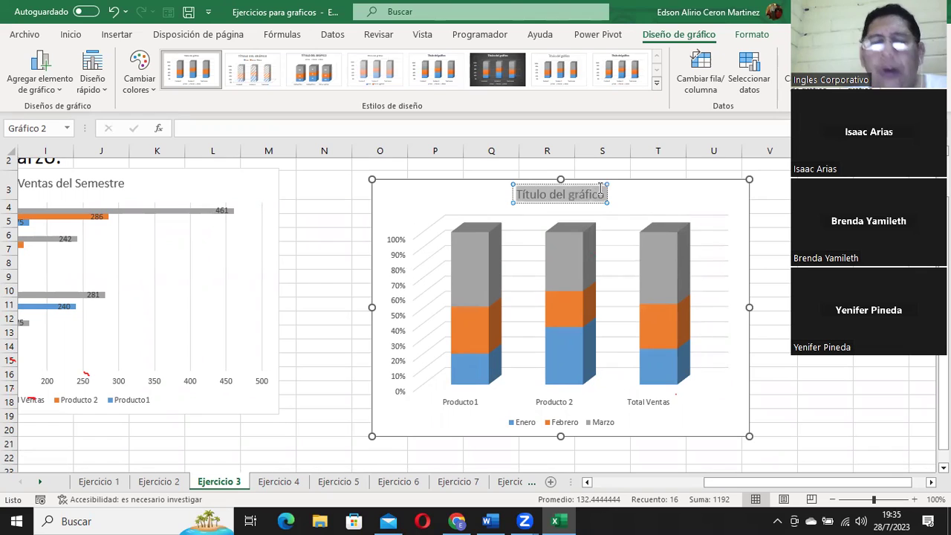
type("Ventas del Primer")
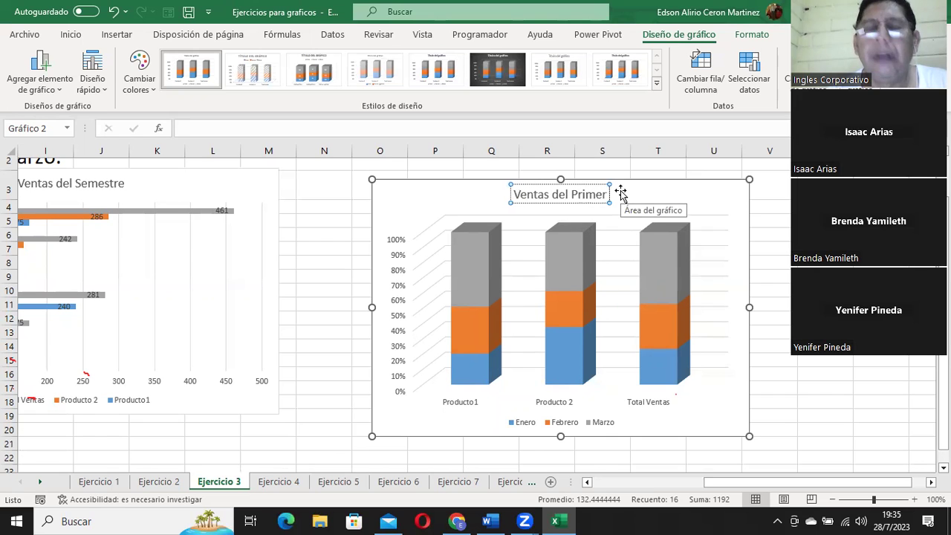
type(" Tre")
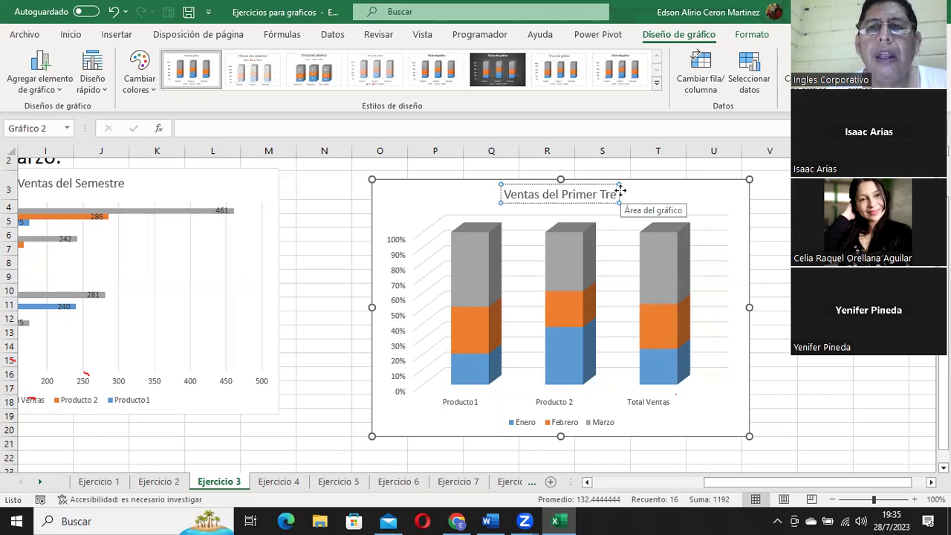
type("mestre")
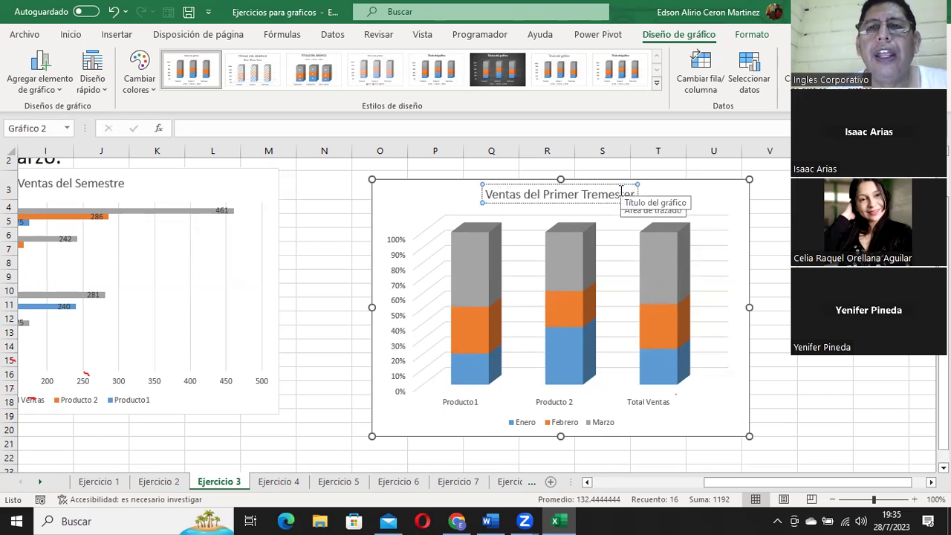
key("BackSpace")
key("BackSpace")
type("re")
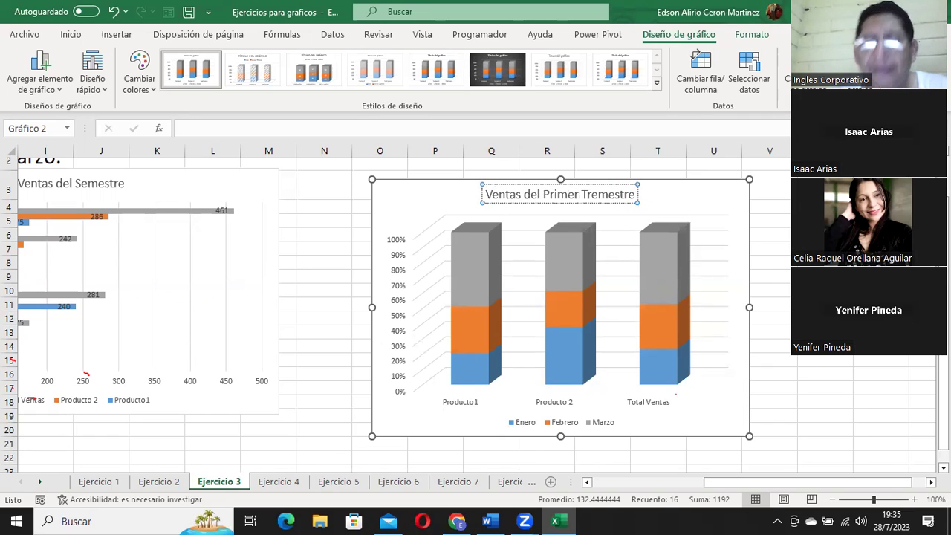
left_click_drag(733, 483, 617, 487)
Reselect A5:D8, try the stacked bar chart type, then close the Insert Chart dialog
scroll(278, 340, "up", 1)
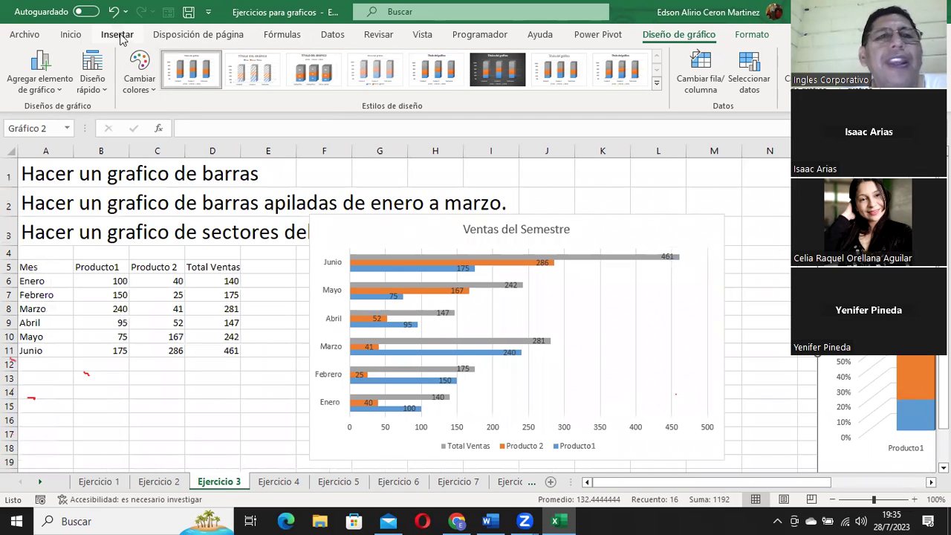
left_click(77, 281)
left_click_drag(43, 262, 205, 309)
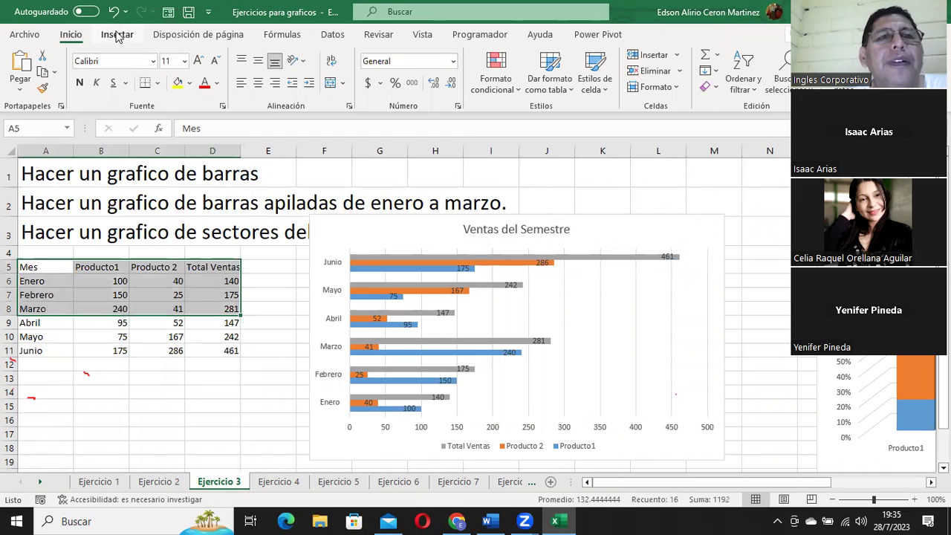
left_click(118, 35)
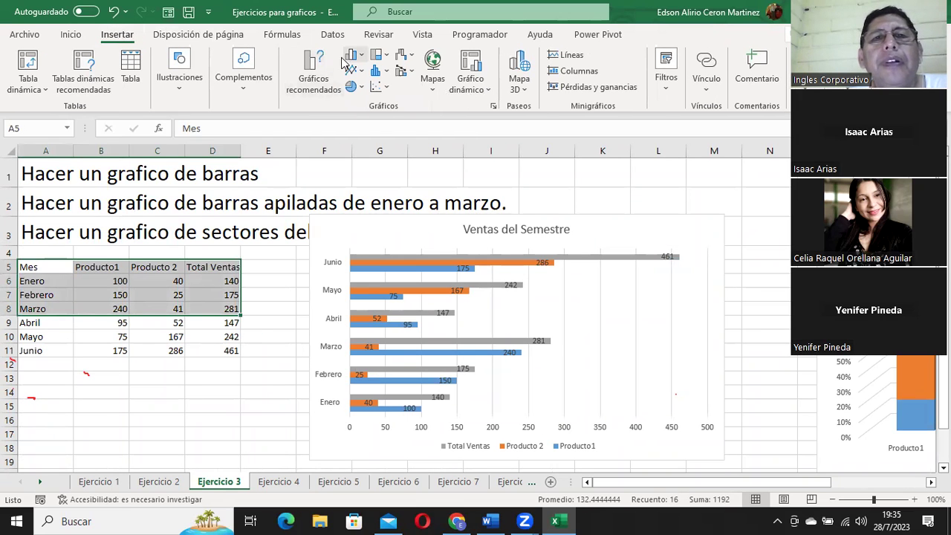
left_click(308, 83)
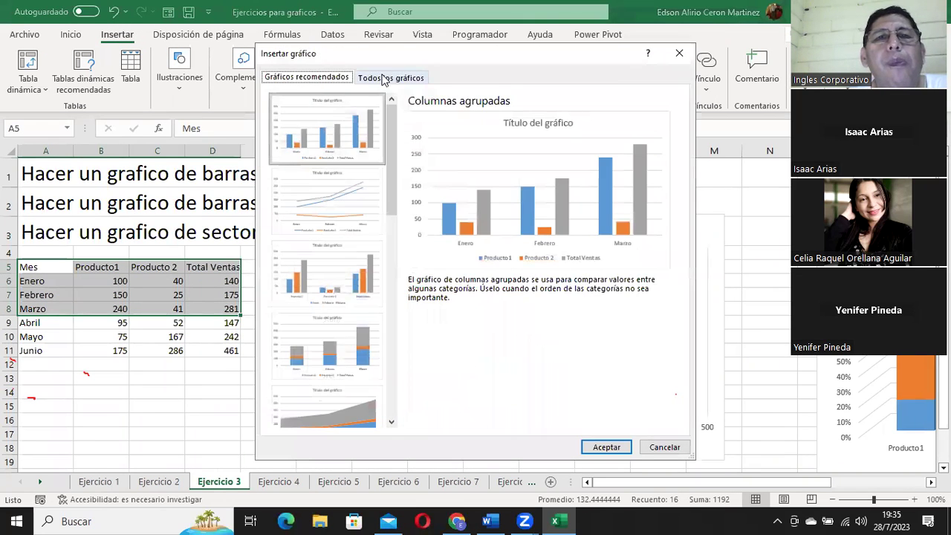
left_click(386, 77)
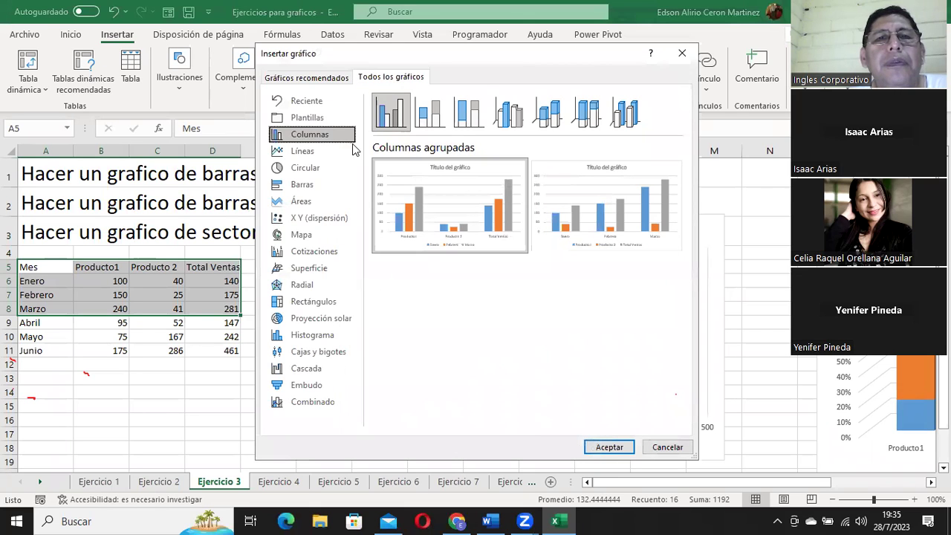
left_click(328, 190)
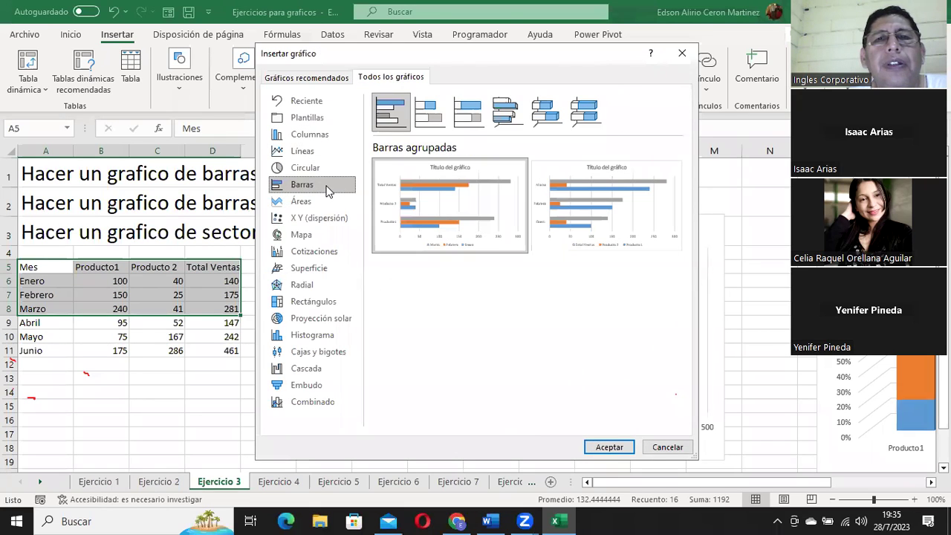
left_click(444, 123)
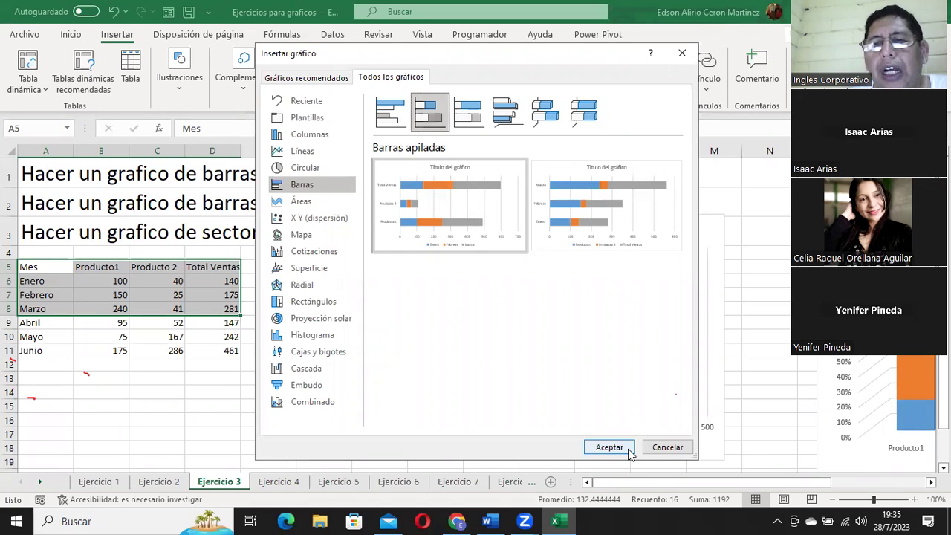
left_click(666, 448)
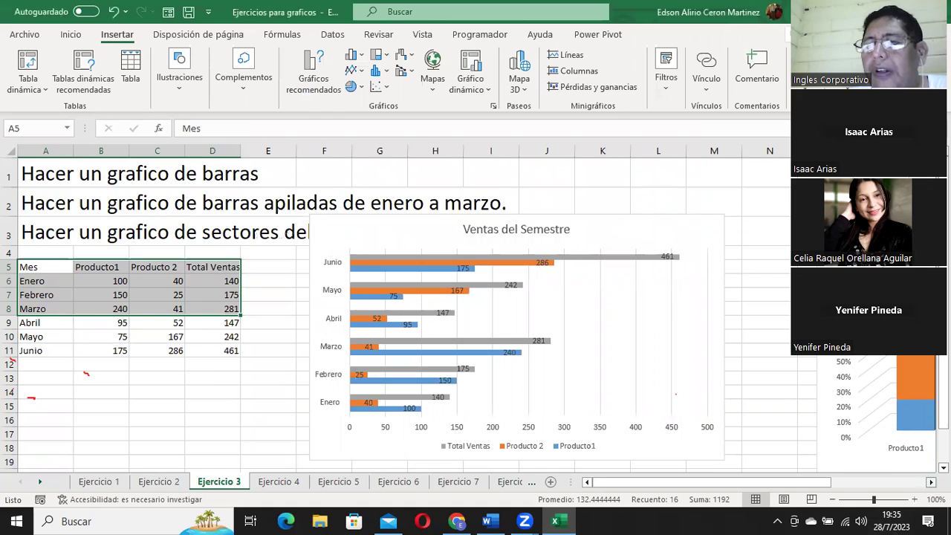
Select the Ventas del Primer Tremestre chart and show its Chart Design options
scroll(608, 301, "right", 2)
scroll(609, 301, "right", 2)
scroll(609, 301, "right", 2)
scroll(609, 301, "right", 2)
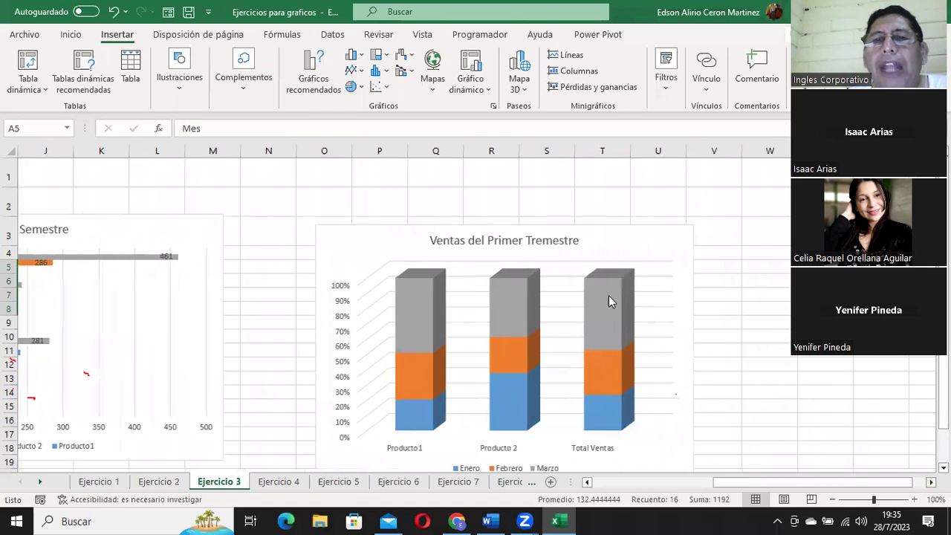
left_click(579, 224)
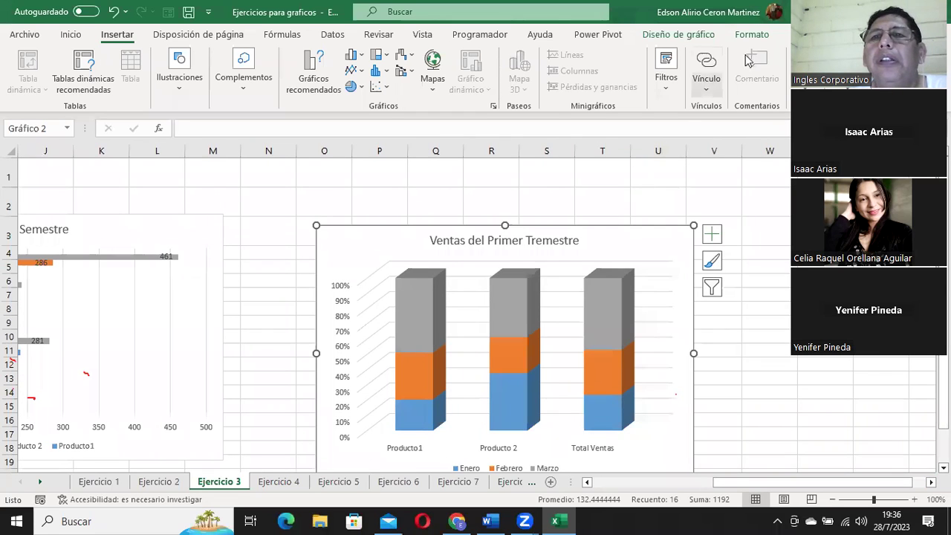
left_click(708, 40)
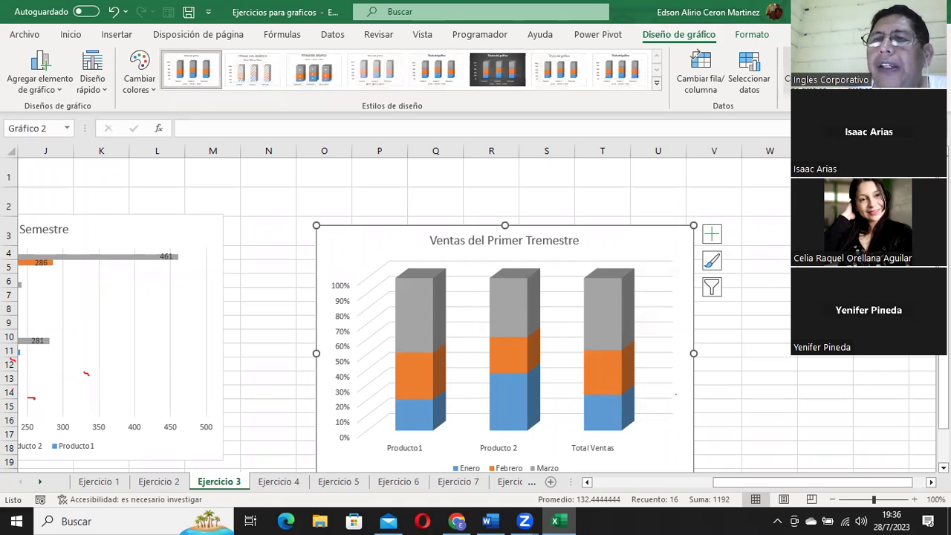
Change the Ventas del Primer Tremestre chart to the Barras apiladas (stacked bar) type
left_click(789, 78)
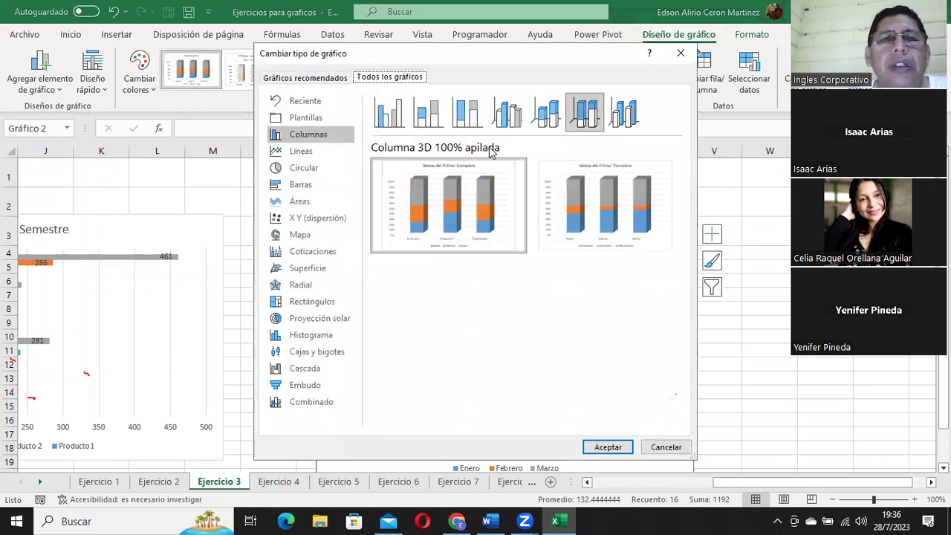
left_click(301, 185)
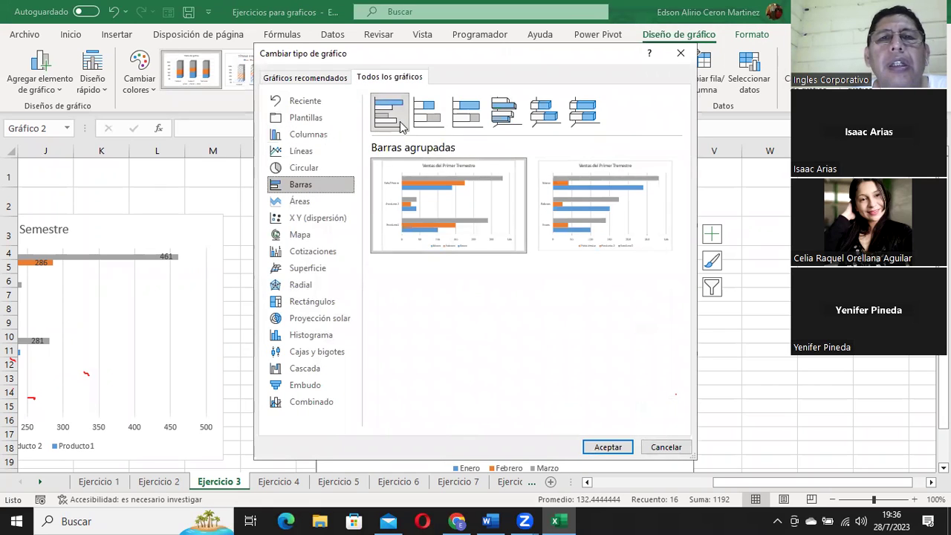
left_click(432, 116)
mouse_move(448, 205)
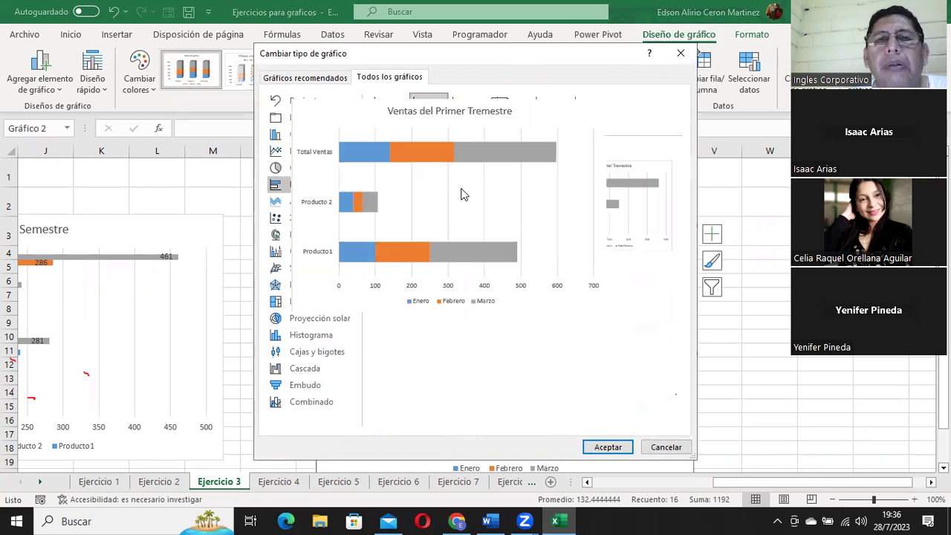
left_click(608, 447)
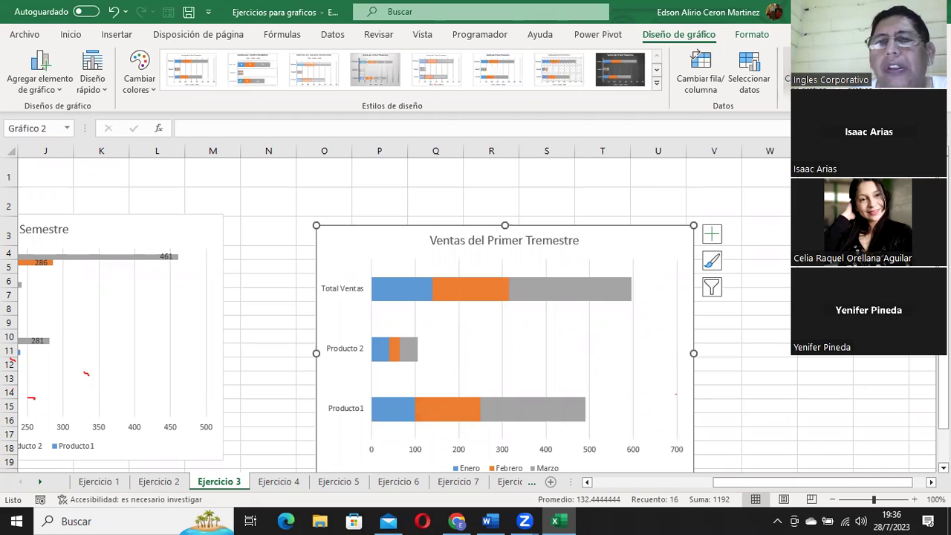
left_click(789, 71)
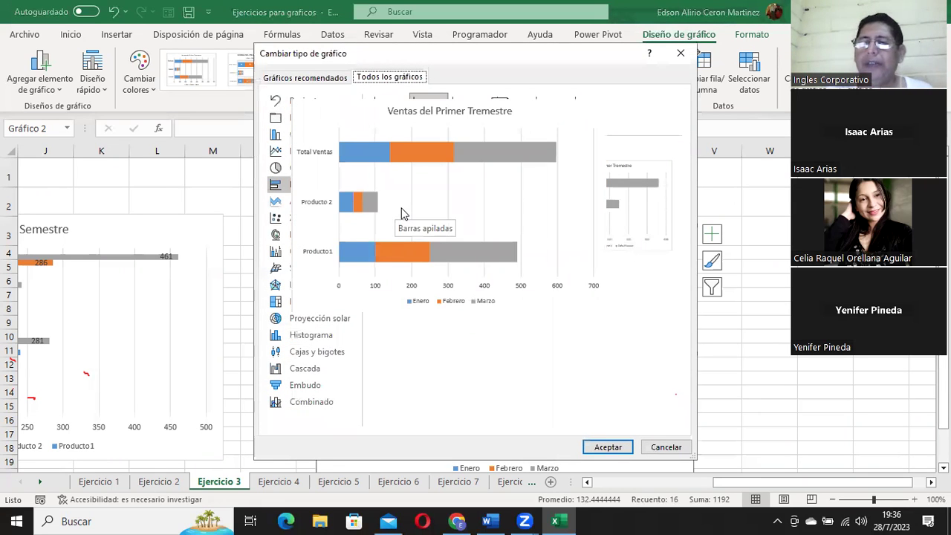
left_click(666, 447)
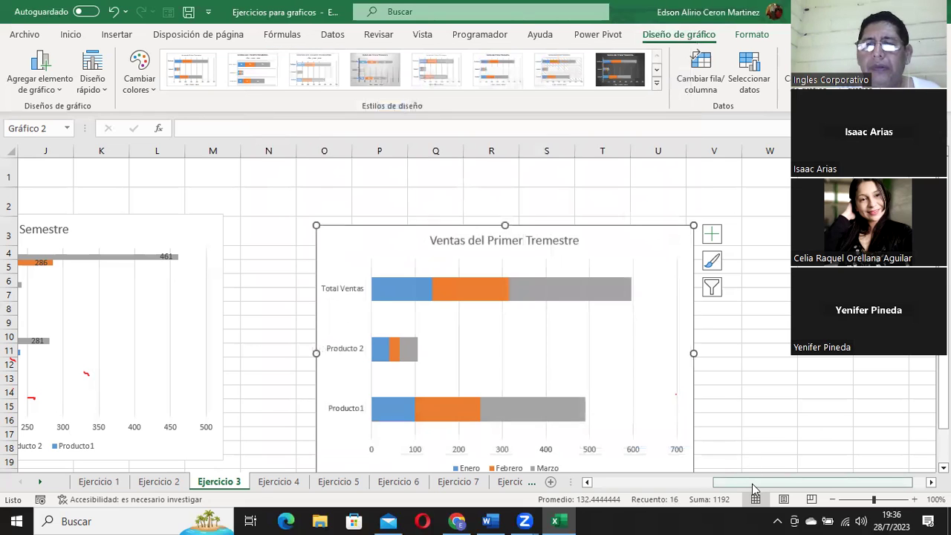
Adjust the chart's position and select the Mes and Producto1 data in A5:B11
left_click_drag(755, 488, 683, 492)
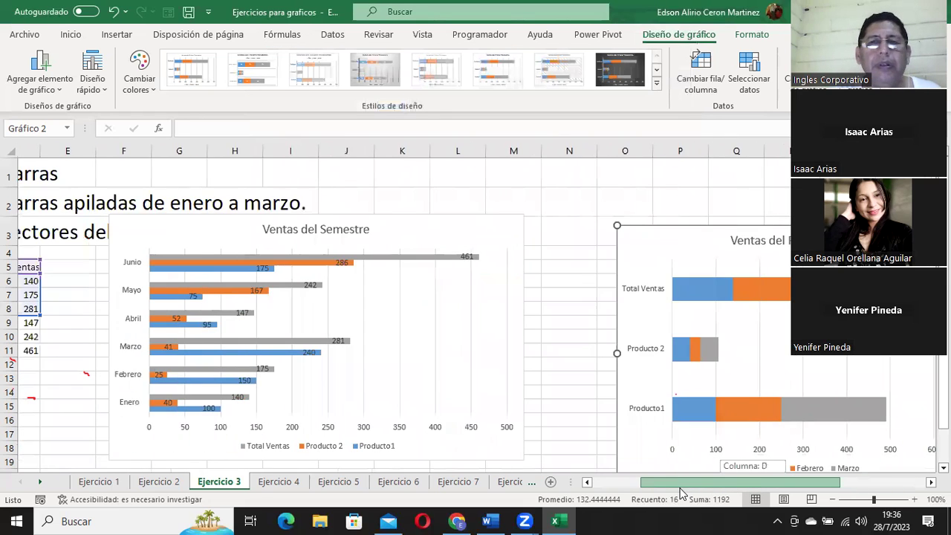
left_click_drag(682, 493, 524, 494)
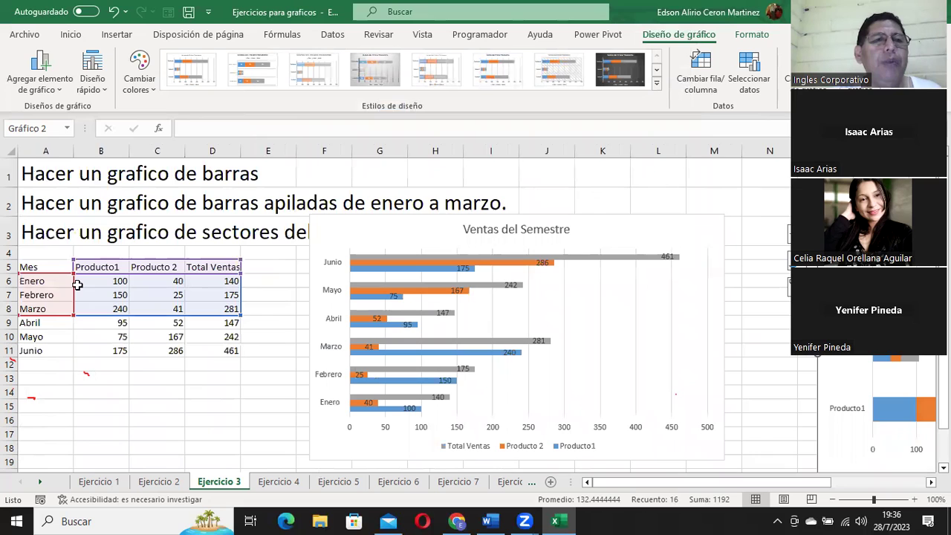
mouse_move(29, 264)
left_mouse_down()
mouse_move(97, 321)
mouse_move(107, 349)
left_mouse_up()
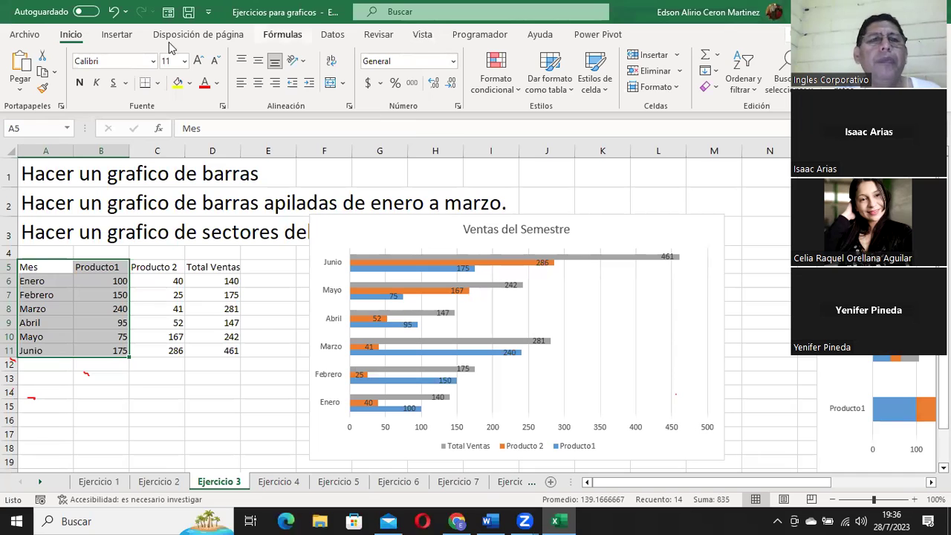
Insert a Circular pie chart of the Producto1 monthly sales from Gráficos recomendados > Todos los gráficos
left_click(119, 34)
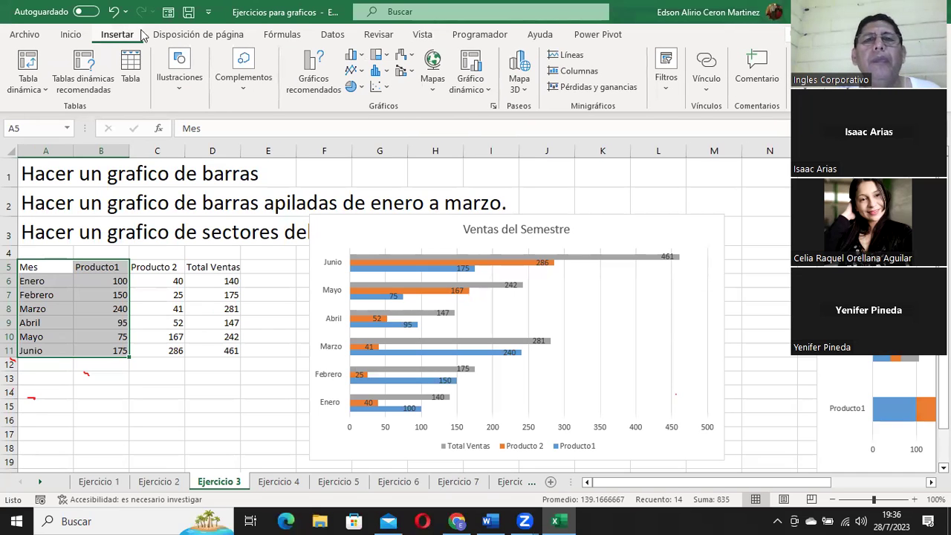
left_click(308, 83)
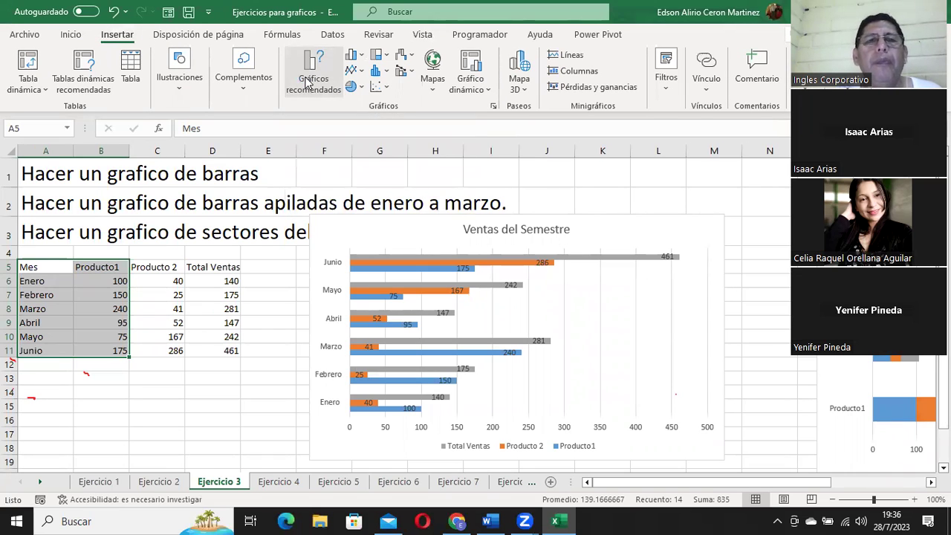
left_click(389, 82)
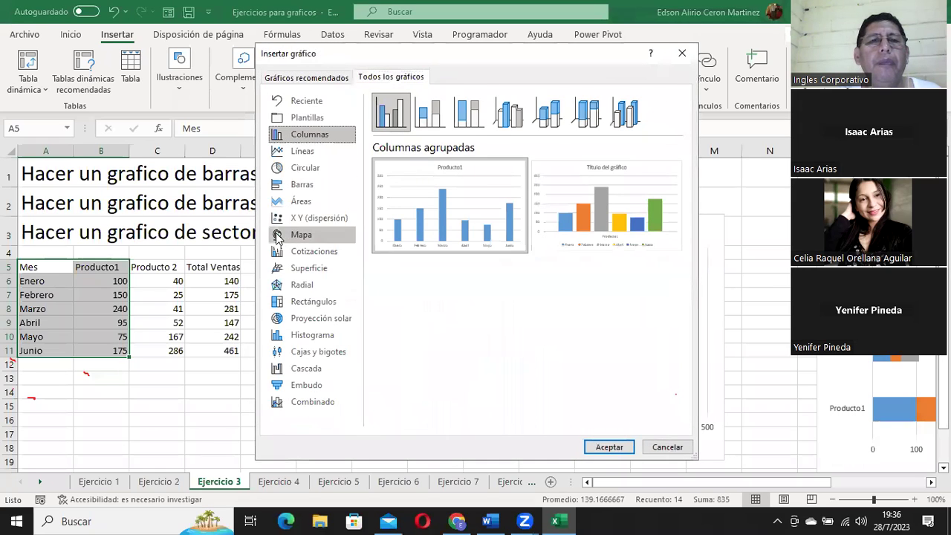
left_click(319, 169)
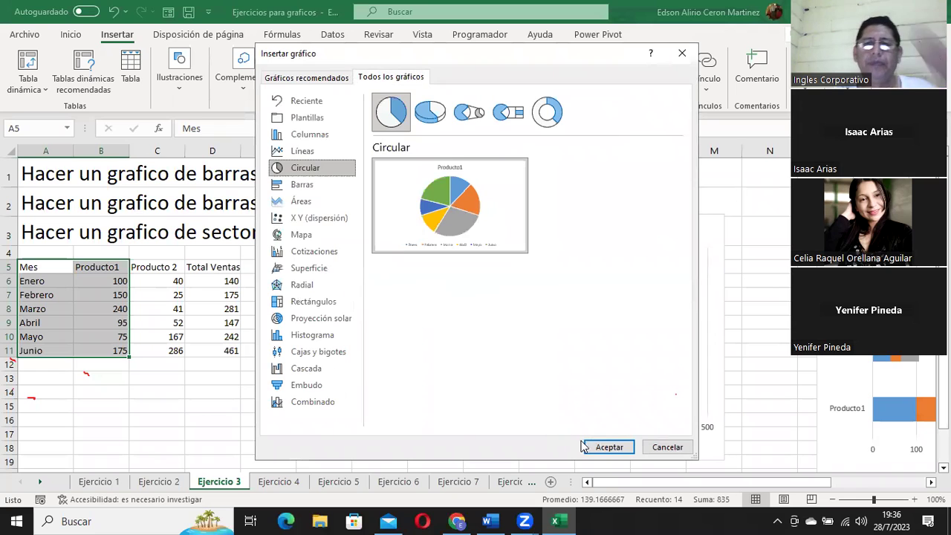
left_click(605, 449)
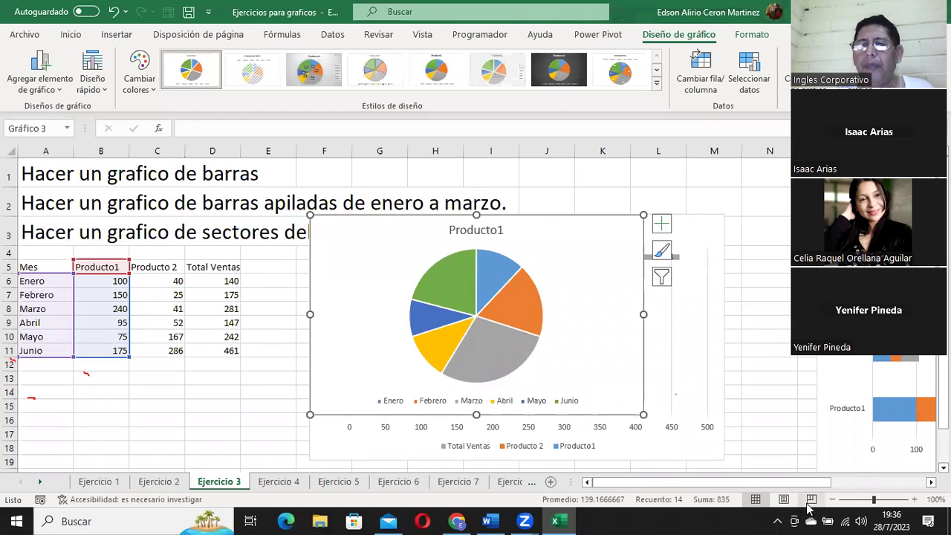
left_click(833, 501)
Zoom out, move the Producto1 pie chart below the Semestre bar chart, enlarge it, and open Agregar elemento de gráfico
left_click(833, 500)
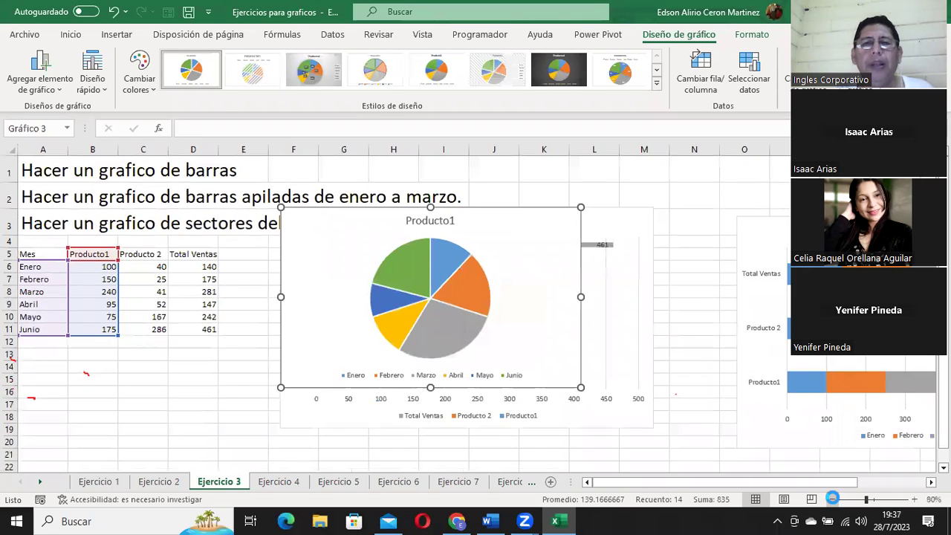
left_click(833, 500)
left_click(833, 500)
left_click(833, 501)
left_click(833, 500)
mouse_move(168, 186)
left_mouse_down()
mouse_move(144, 296)
mouse_move(155, 294)
left_mouse_up()
left_click_drag(255, 364, 313, 388)
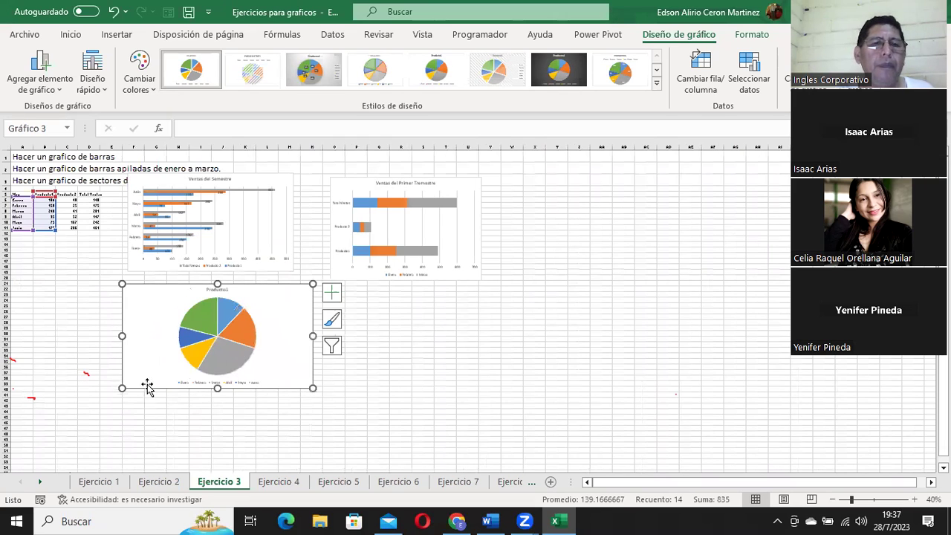
left_click_drag(121, 388, 115, 402)
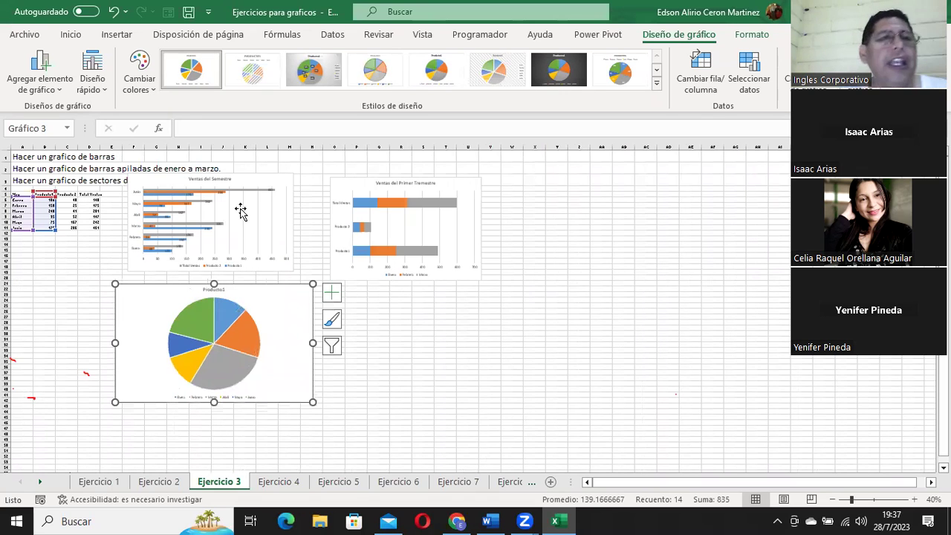
left_click(33, 80)
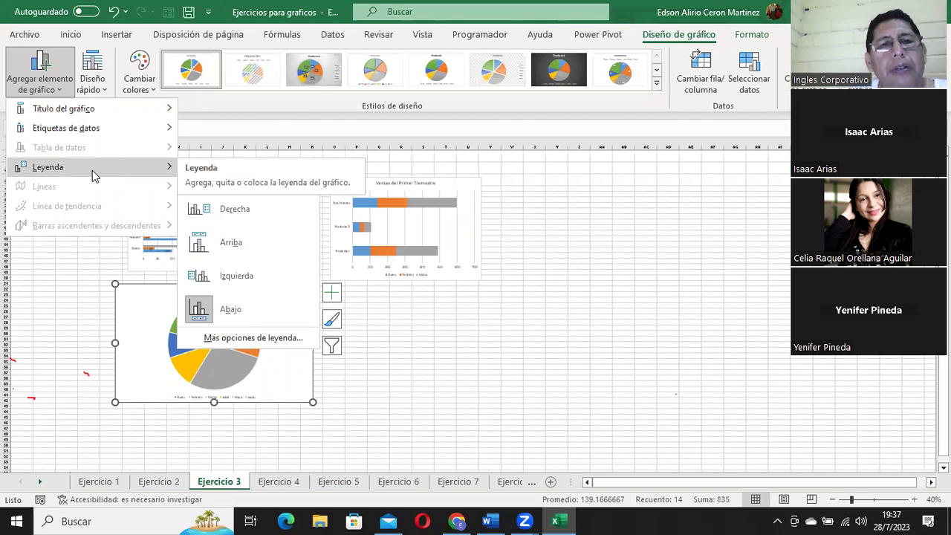
mouse_move(66, 127)
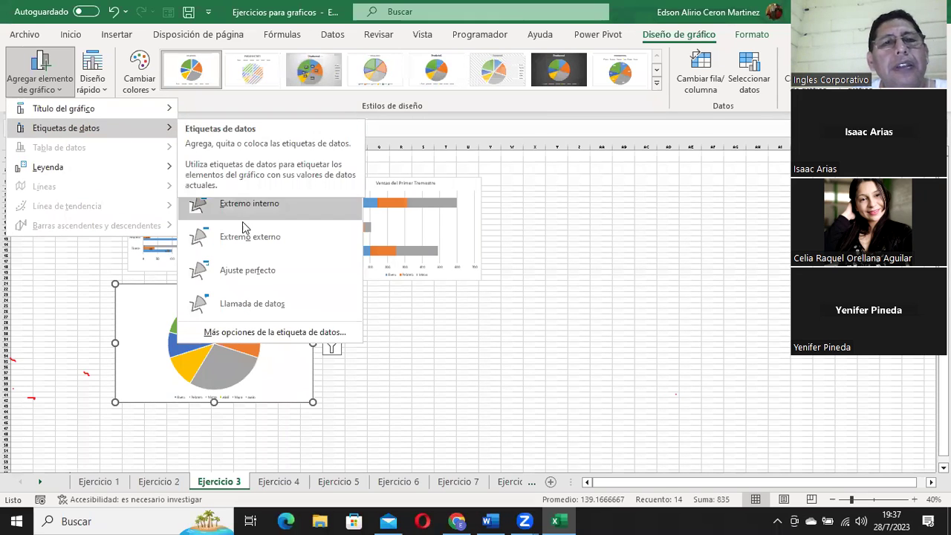
Add Extremo externo value labels to the Producto1 pie slices, check them, then go to Ejercicio 4
left_click(260, 240)
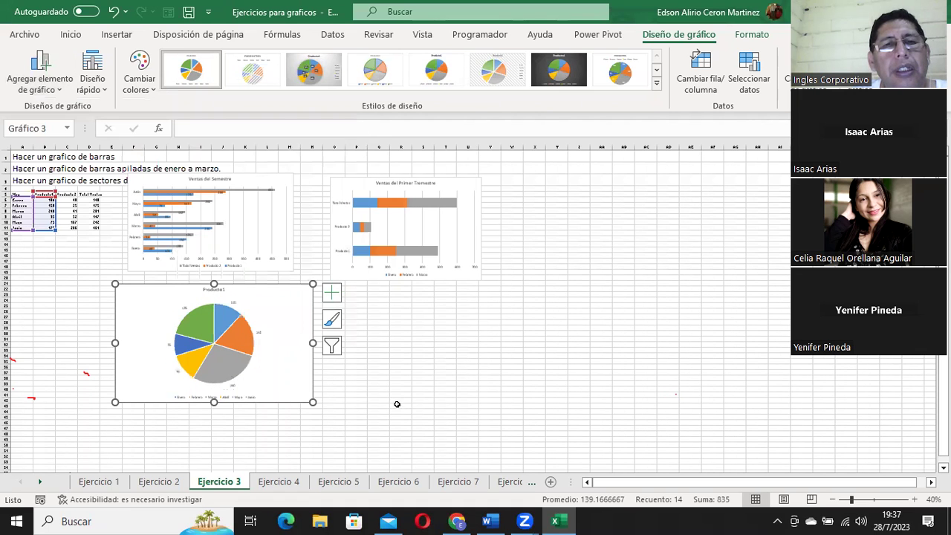
left_click(432, 412)
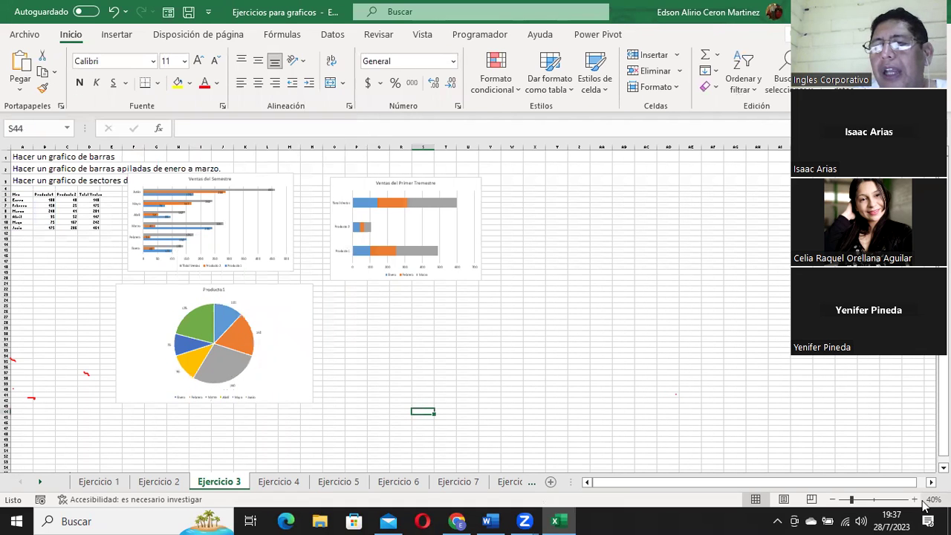
left_click(914, 499)
left_click(915, 499)
left_click(914, 499)
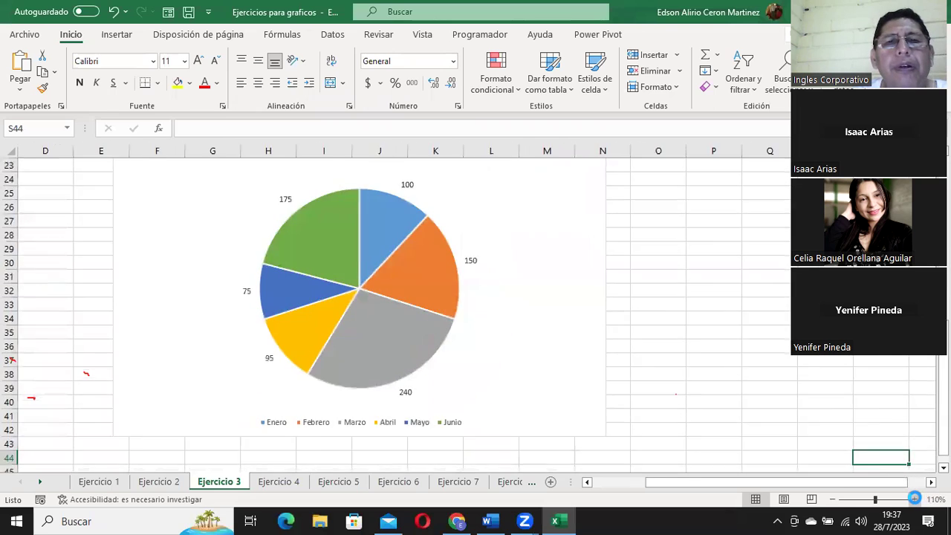
left_click(308, 250)
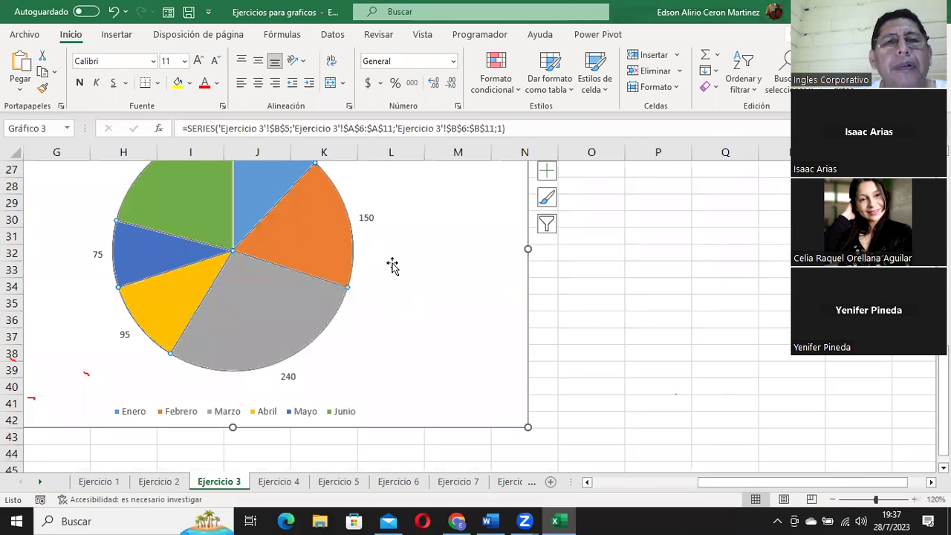
scroll(335, 258, "up", 1)
scroll(342, 257, "up", 1)
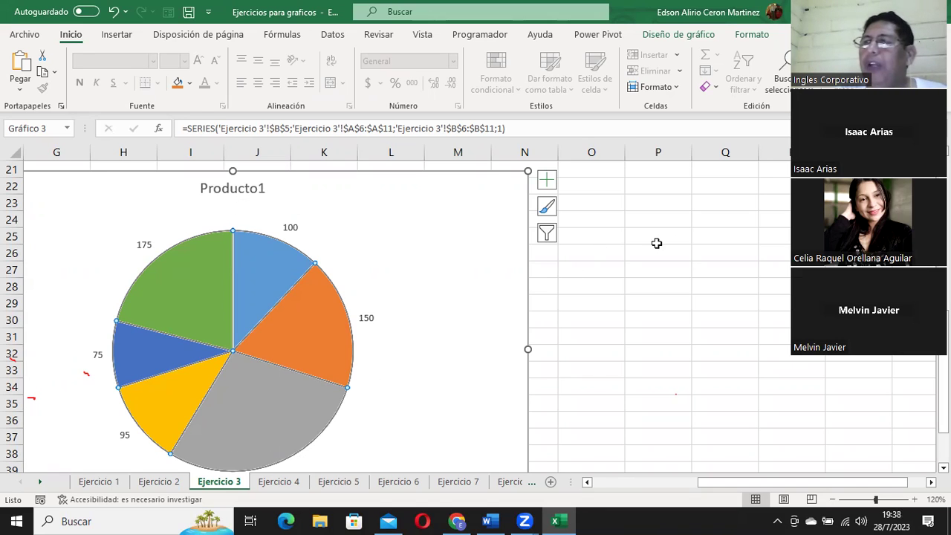
left_click(272, 483)
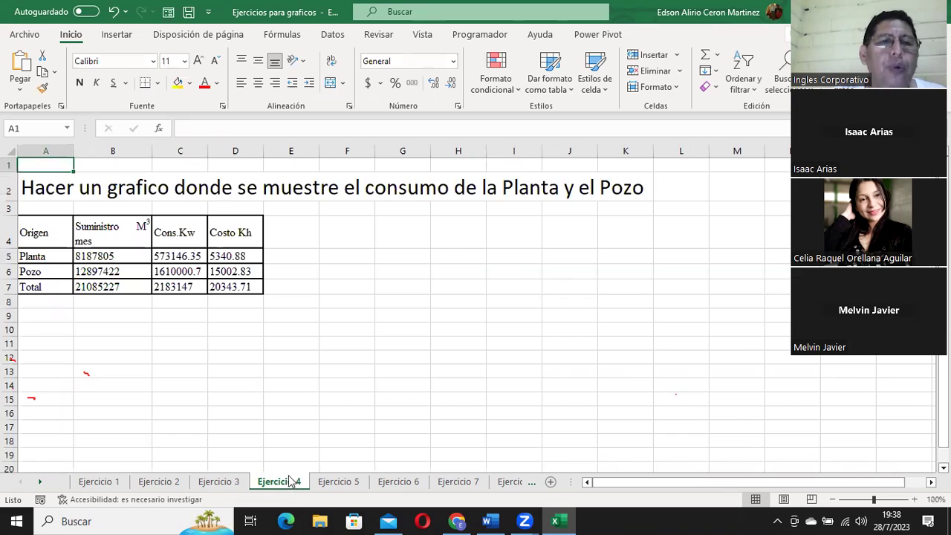
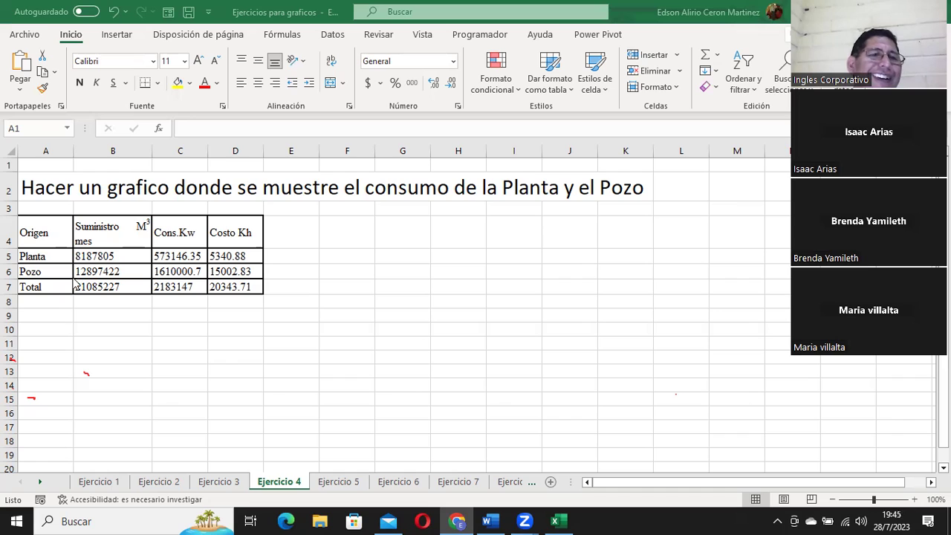
Select the Planta and Pozo labels (A4:A6) together with their Cons.Kw values (C4:C6)
left_click(34, 233)
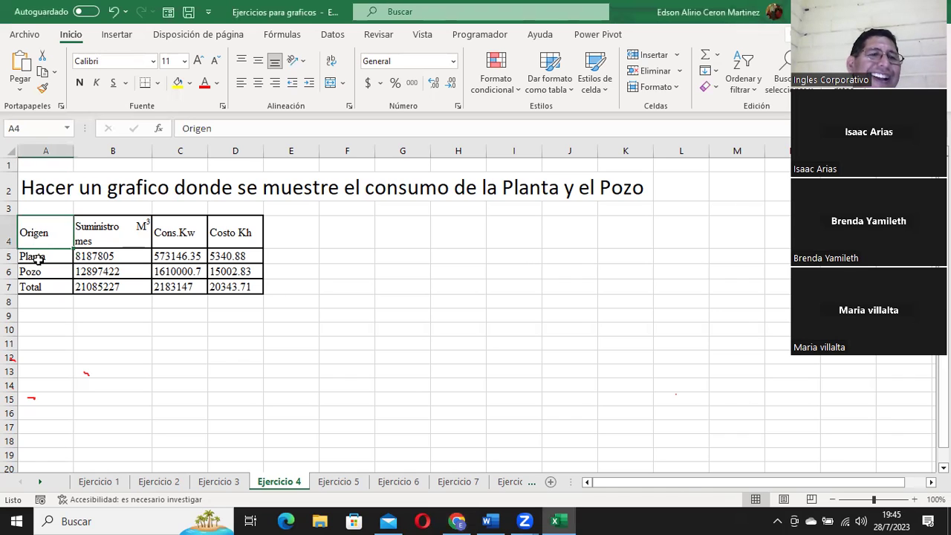
left_click_drag(37, 256, 33, 272)
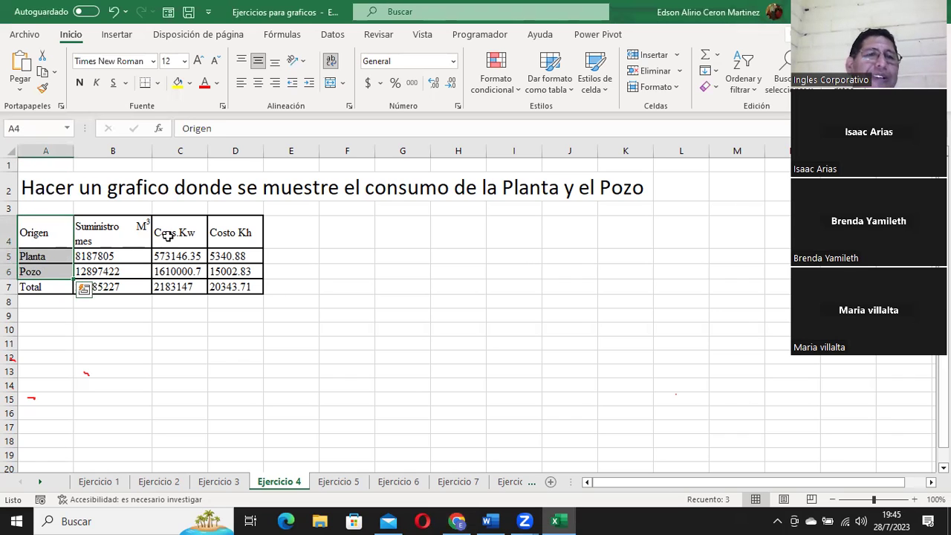
left_click_drag(168, 235, 173, 270)
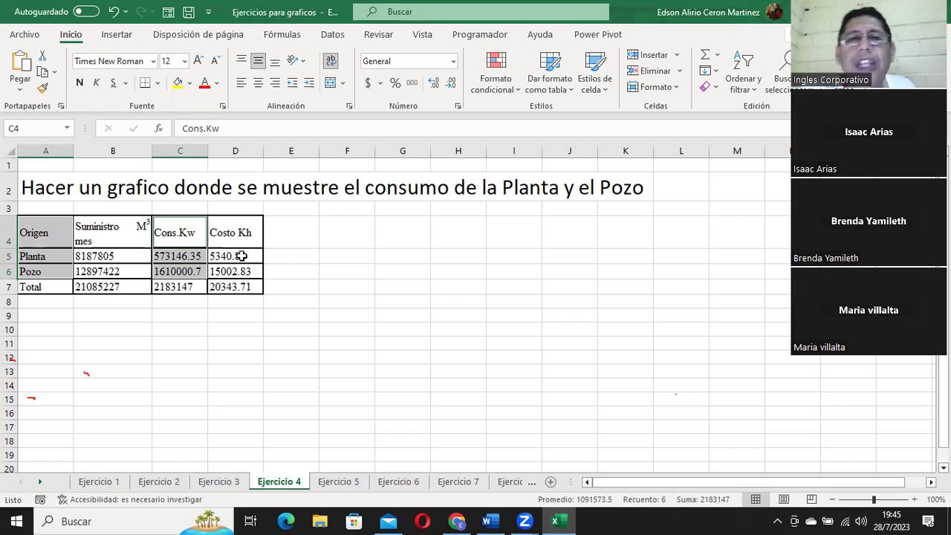
Insert a Circular (pie) chart of the selected Cons.Kw data from Gráficos recomendados
left_click(117, 35)
left_click(313, 70)
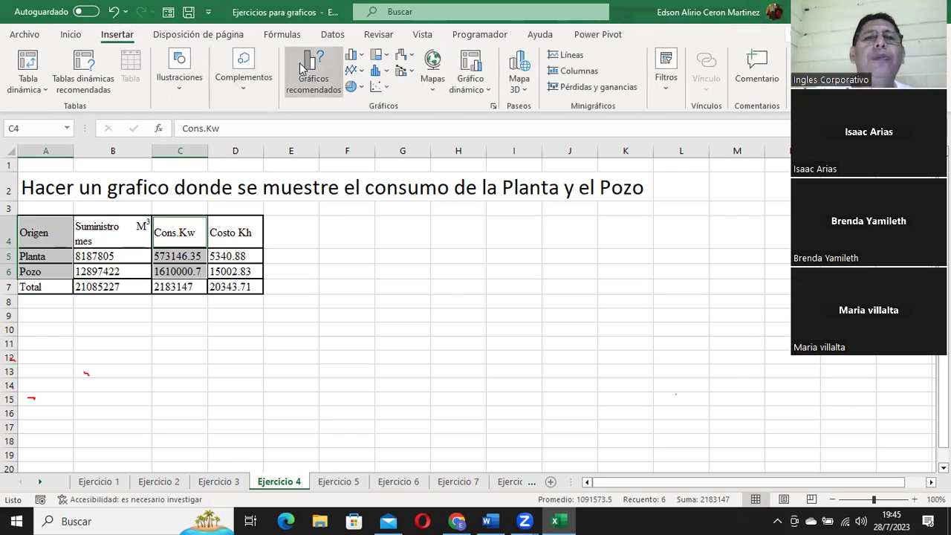
left_click(380, 82)
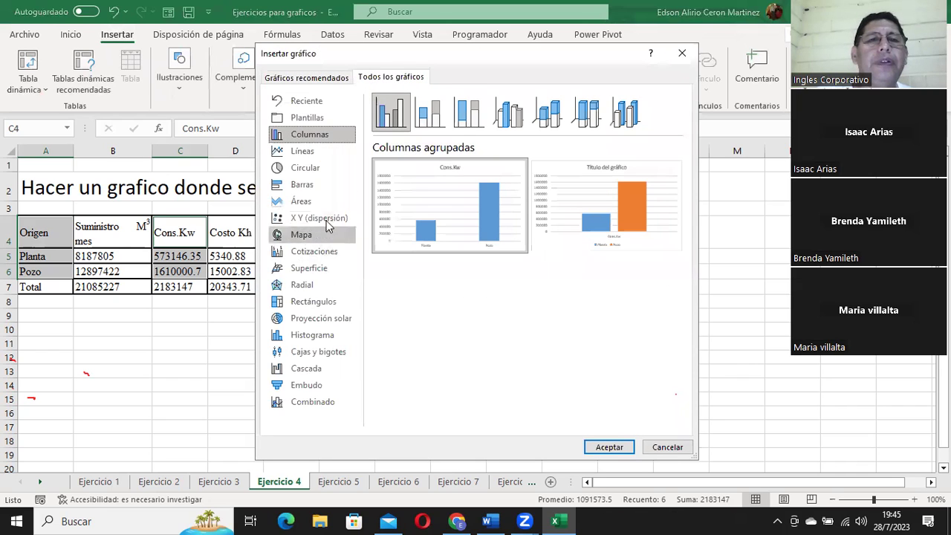
left_click(322, 168)
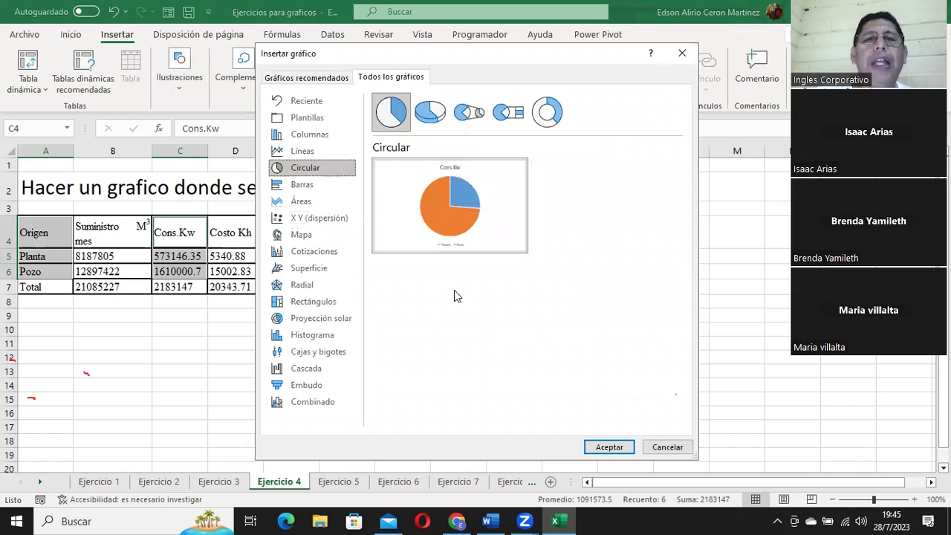
left_click(608, 446)
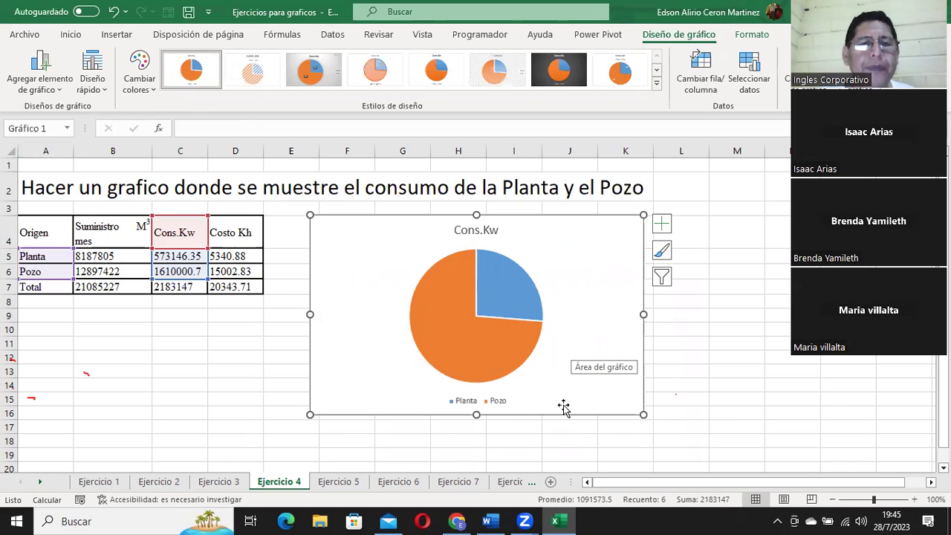
left_click(342, 483)
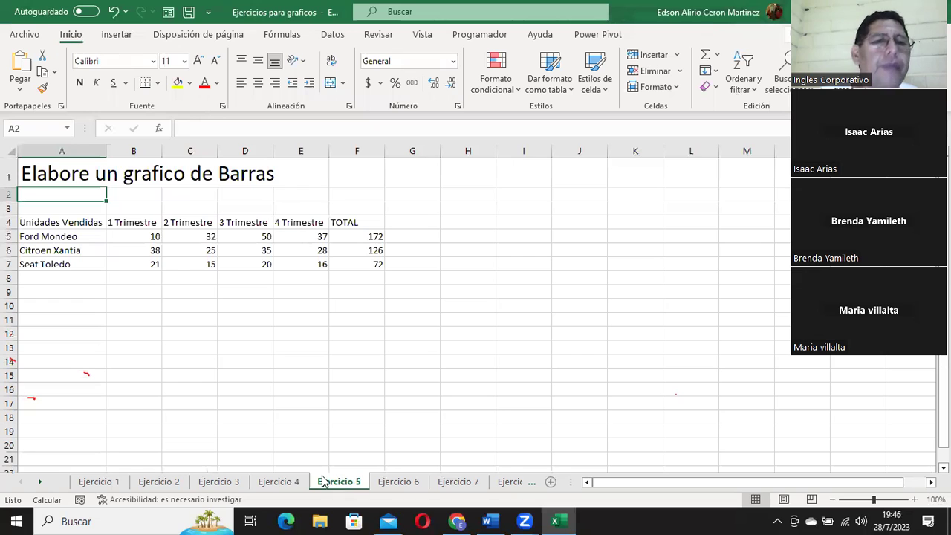
left_click(275, 482)
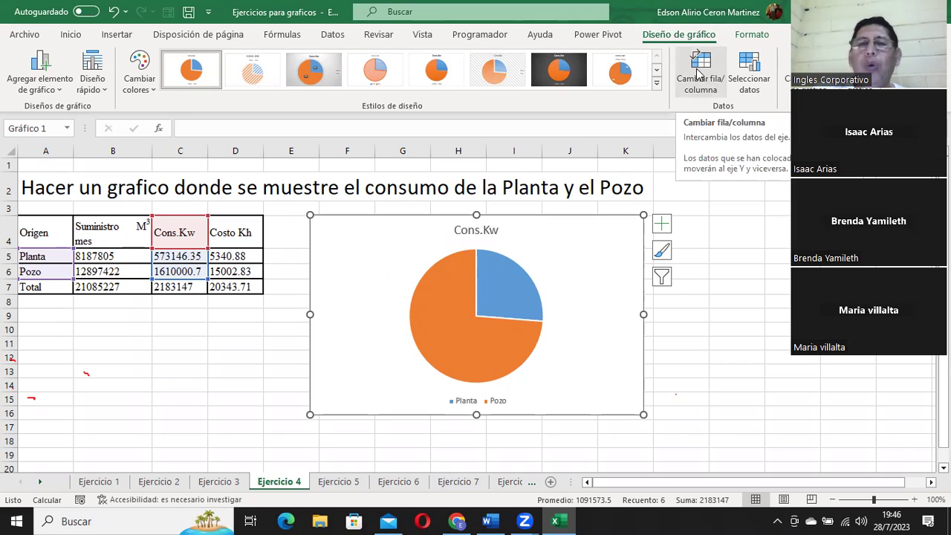
left_click(697, 72)
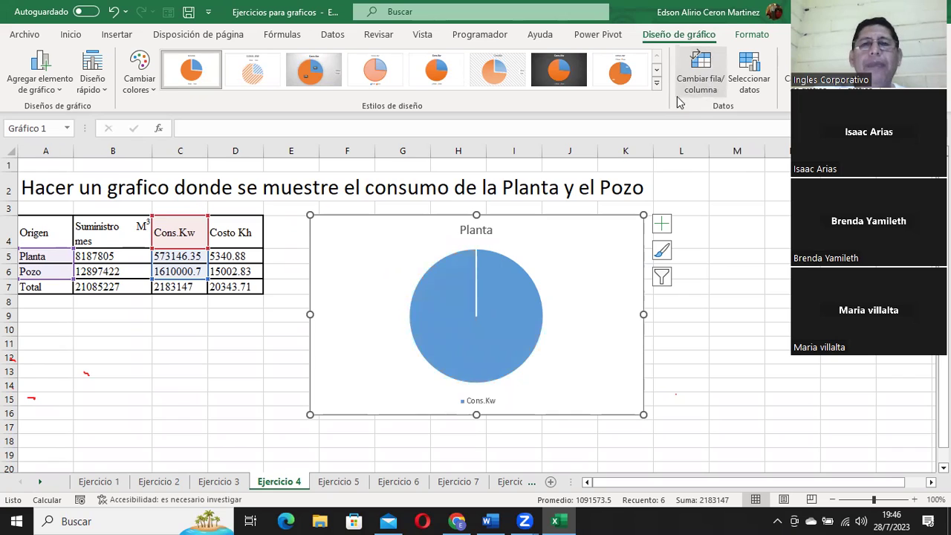
mouse_move(477, 321)
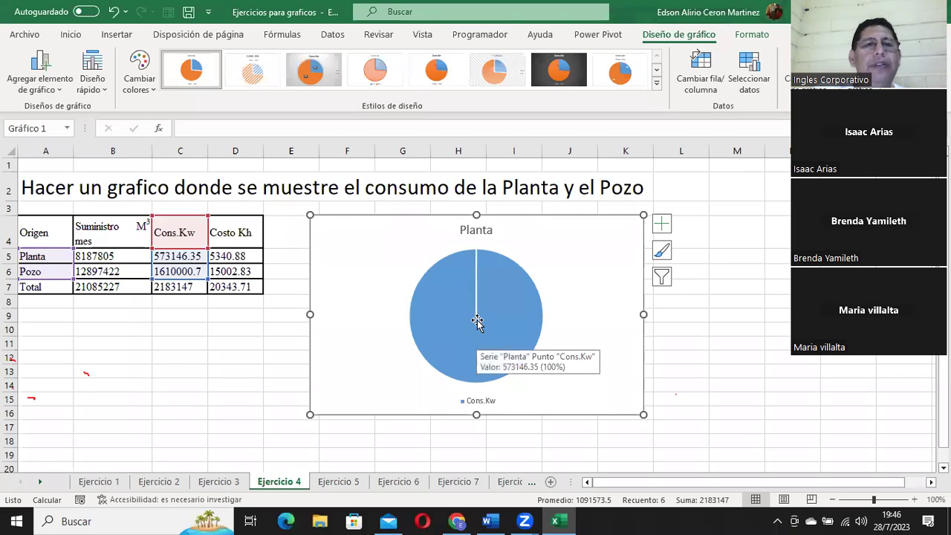
left_click(734, 70)
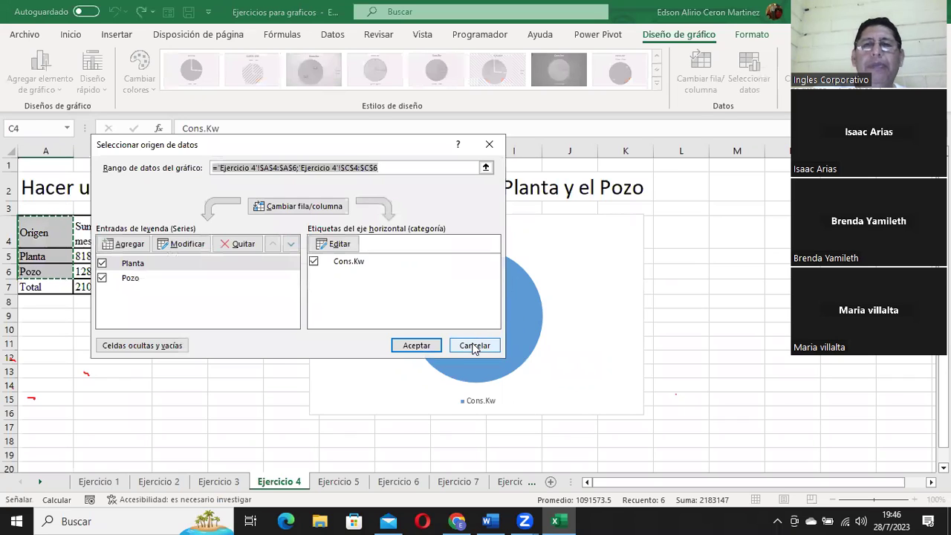
left_click(475, 347)
left_click(699, 77)
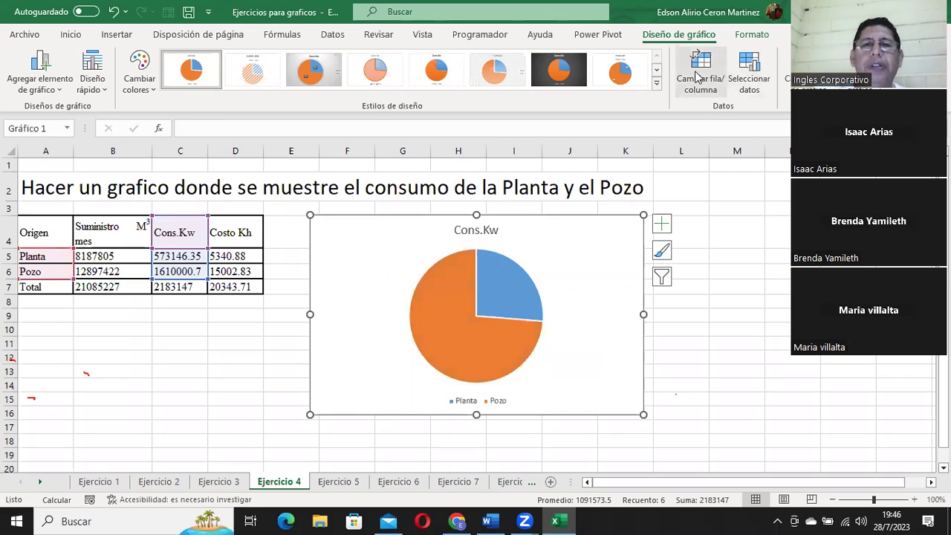
left_click(699, 76)
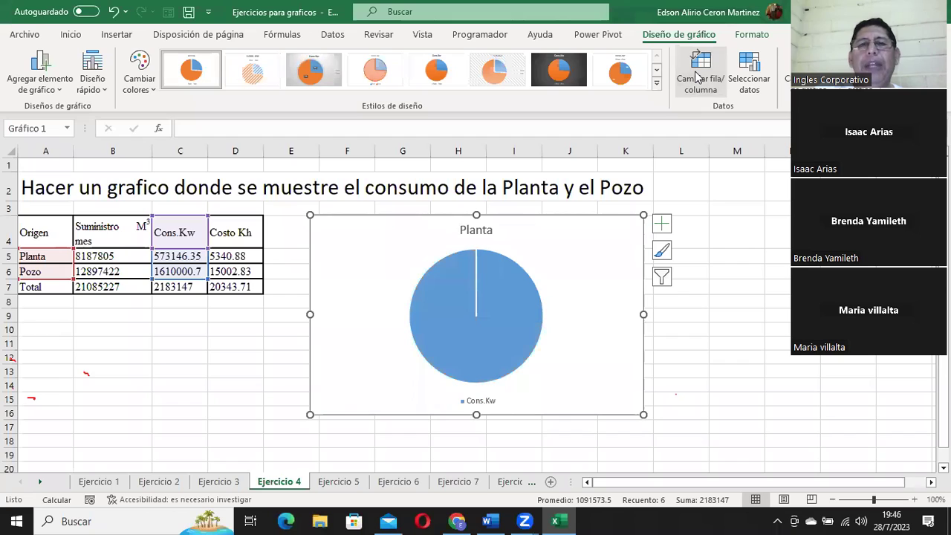
left_click(699, 77)
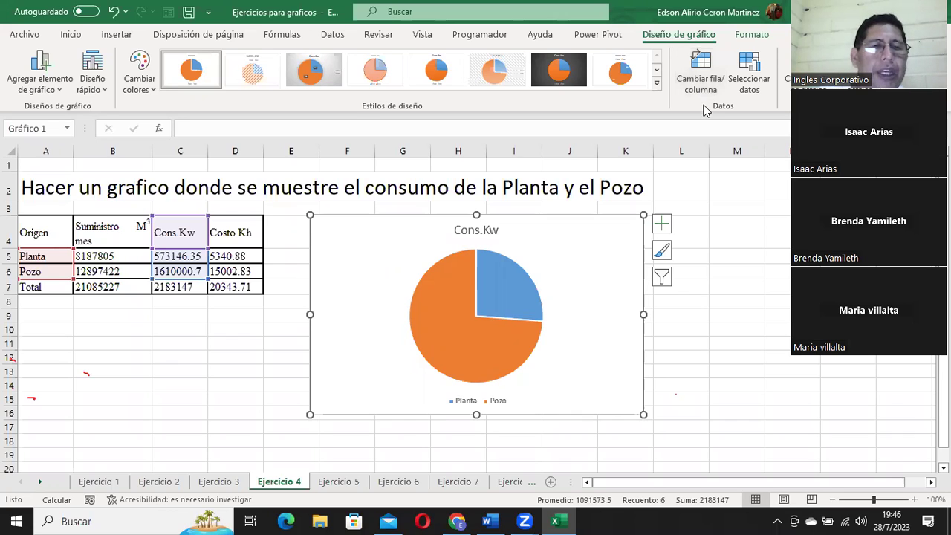
On Ejercicio 1, toggle Switch Row/Column until years form the axis and fruits the series
left_click(104, 480)
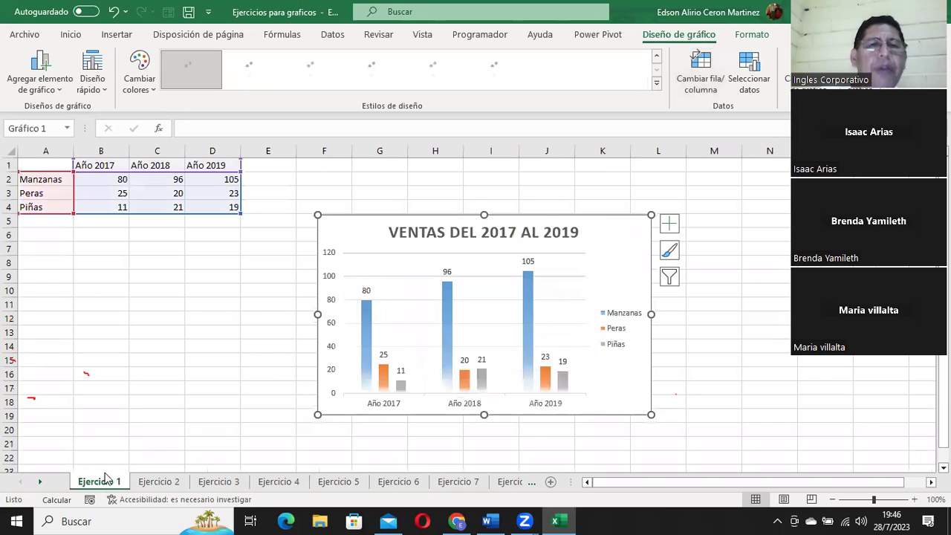
left_click(706, 77)
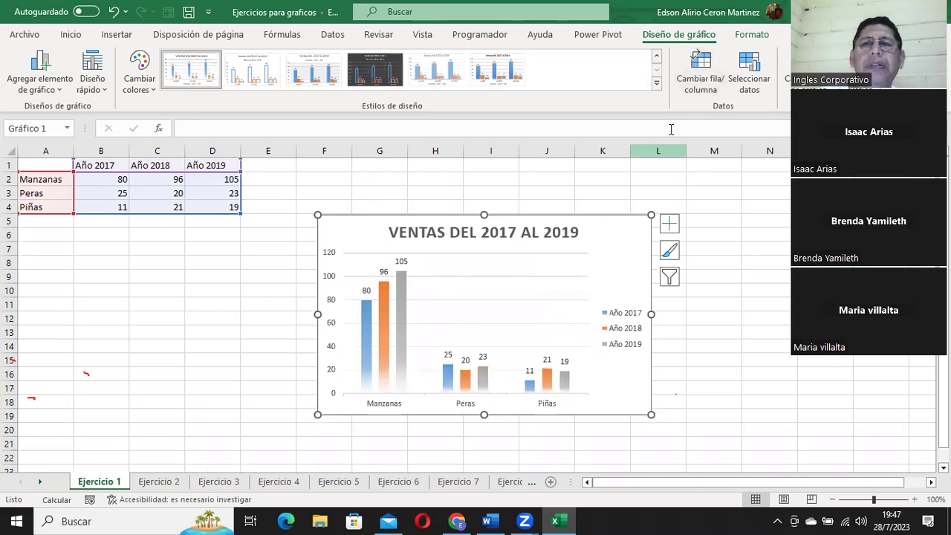
left_click(706, 71)
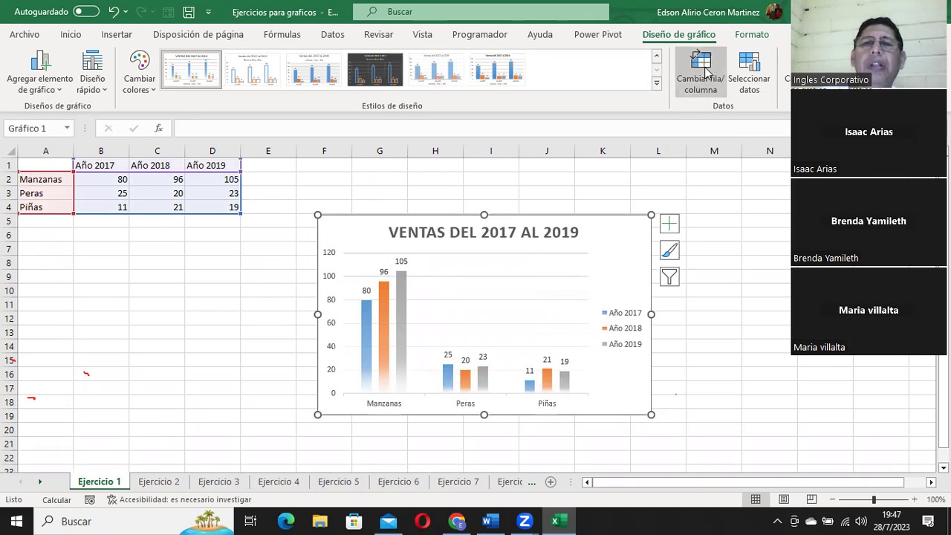
left_click(706, 71)
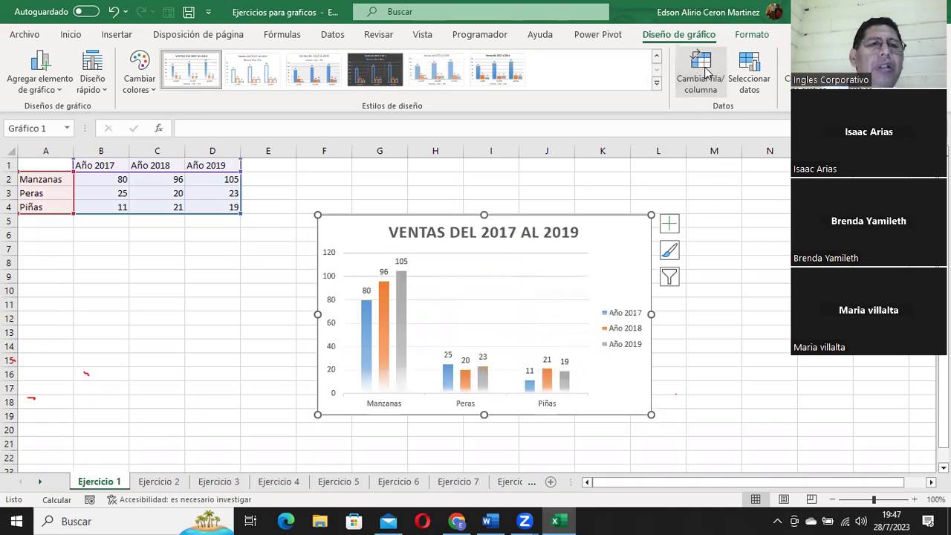
left_click(706, 71)
left_click(706, 71)
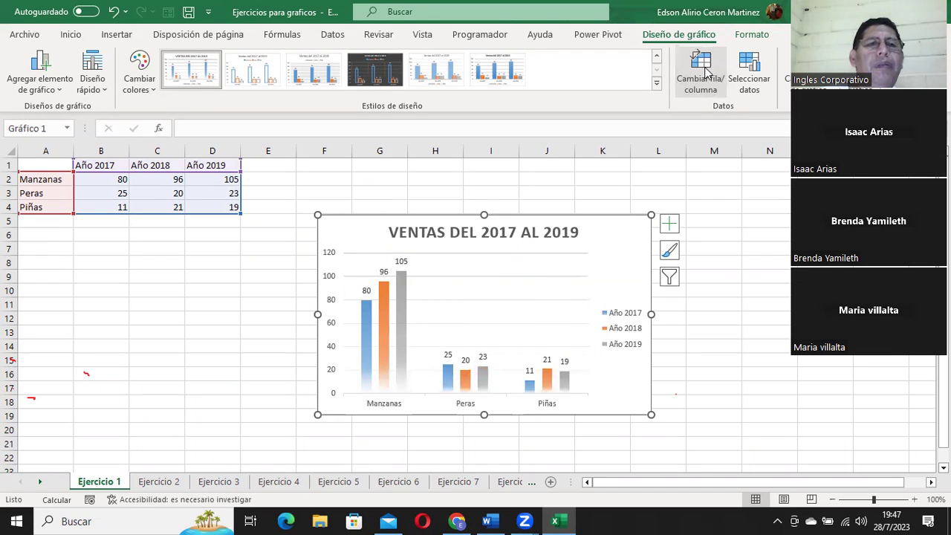
left_click(706, 71)
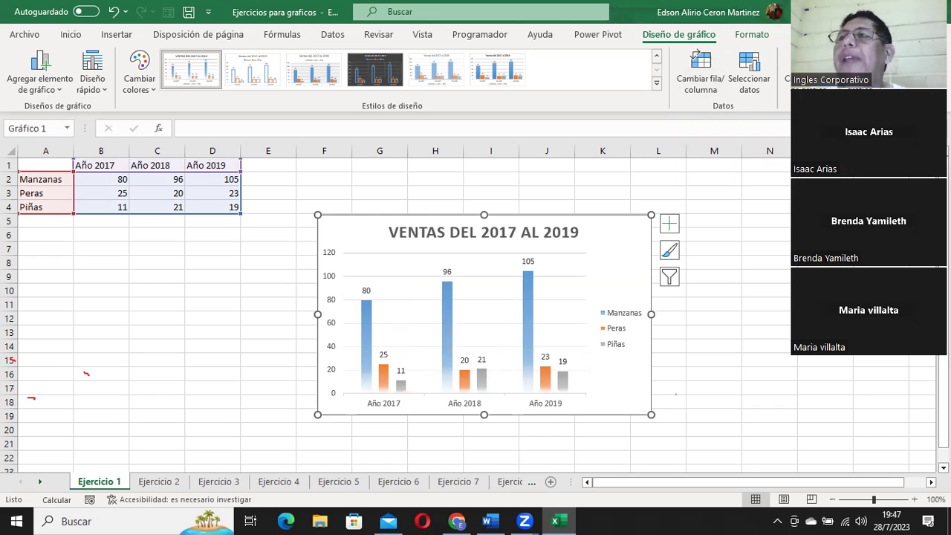
left_click(457, 521)
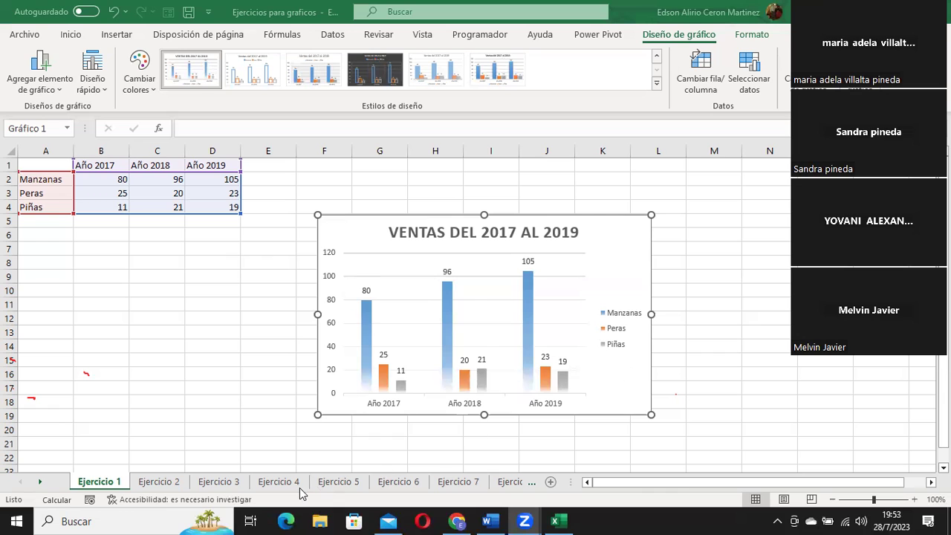
Pass through Ejercicio 5 and return to the Ejercicio 4 sheet with the Cons.Kw pie chart
left_click(342, 485)
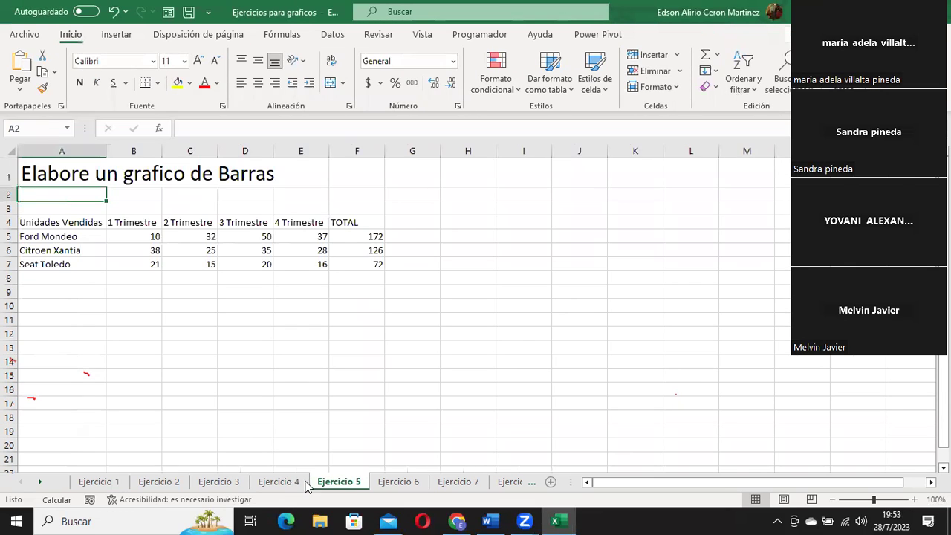
left_click(279, 483)
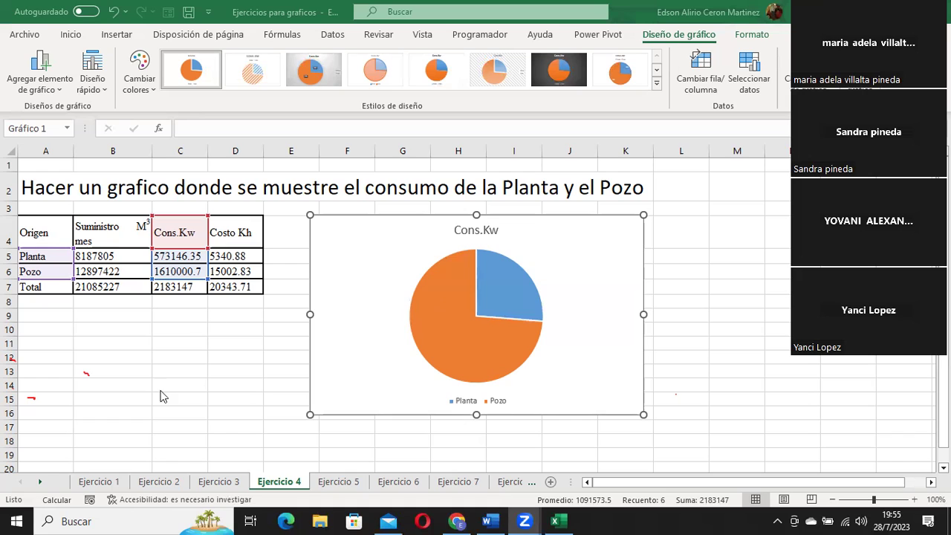
Scroll the sheet tabs to reveal the later Ejercicio sheets
left_click(39, 483)
left_click(40, 483)
Scroll to the Ejercicio 10 tab, then go through Ejercicio 6 to the Y = aX^2+b sheet
left_click(39, 484)
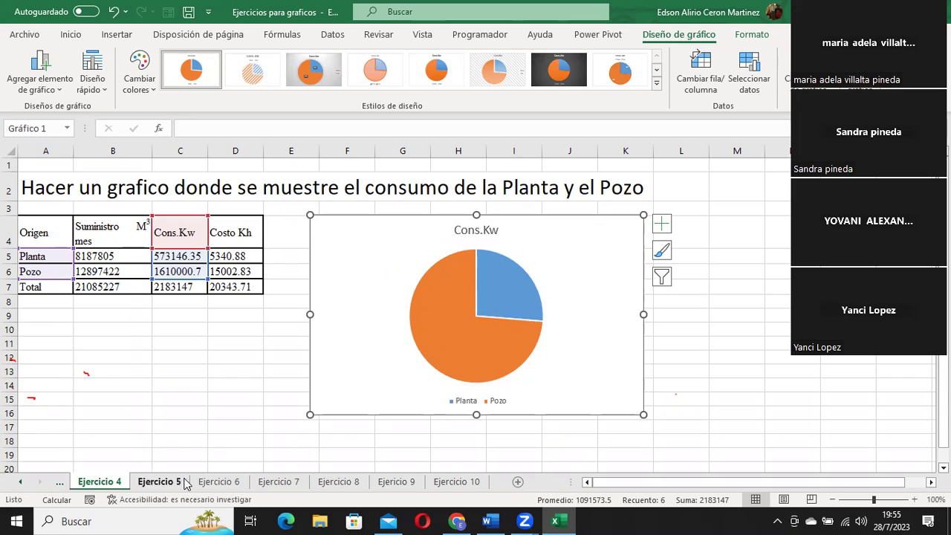
left_click(227, 483)
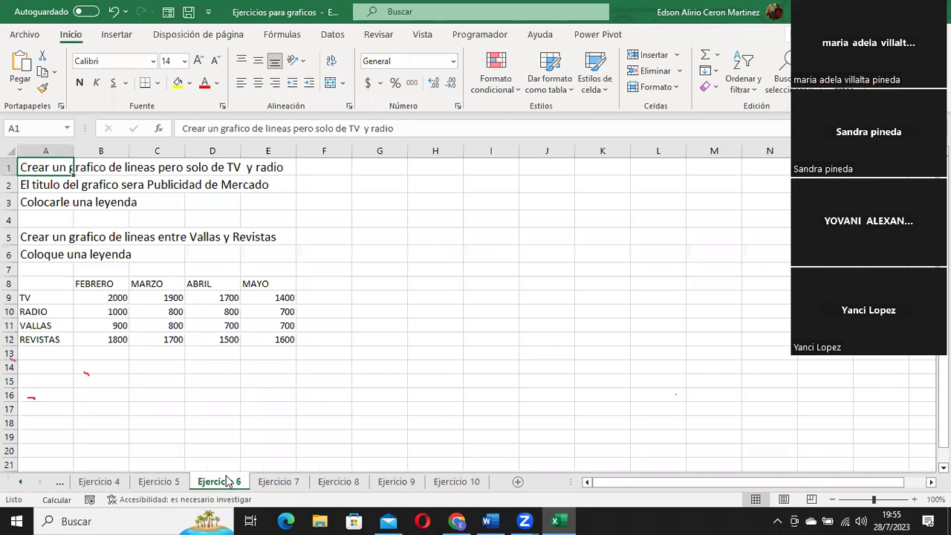
left_click(269, 482)
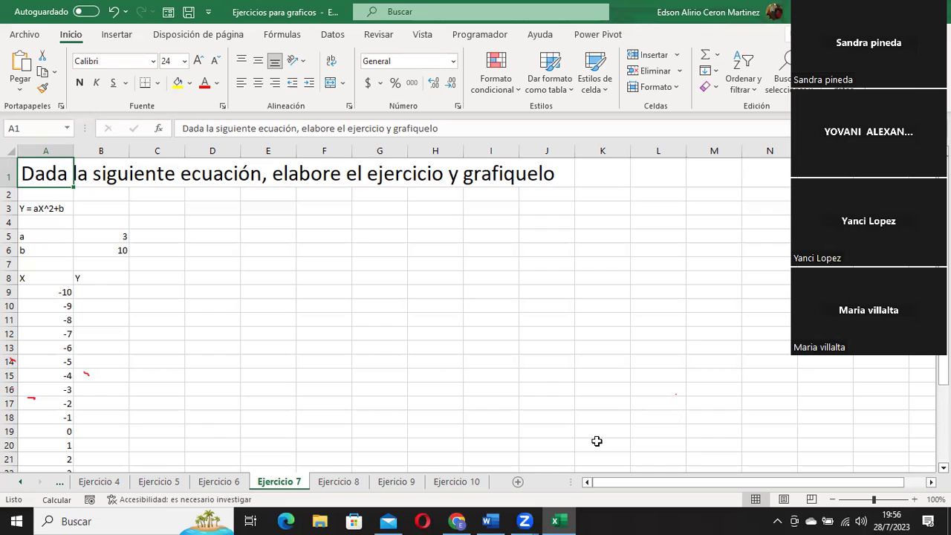
View the Ejercicio 8 quadratic sheet, then go back to the Ejercicio 5 bar-chart exercise
left_click(338, 483)
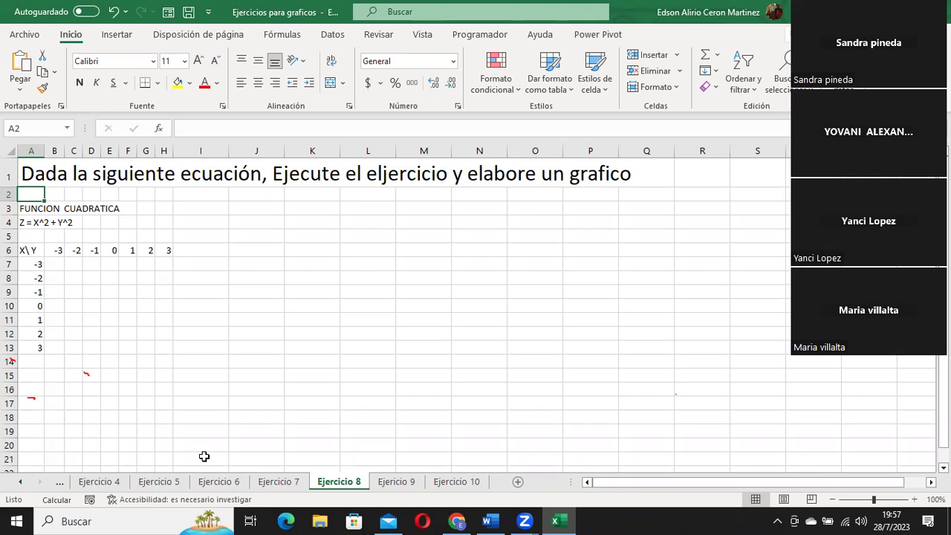
left_click(151, 482)
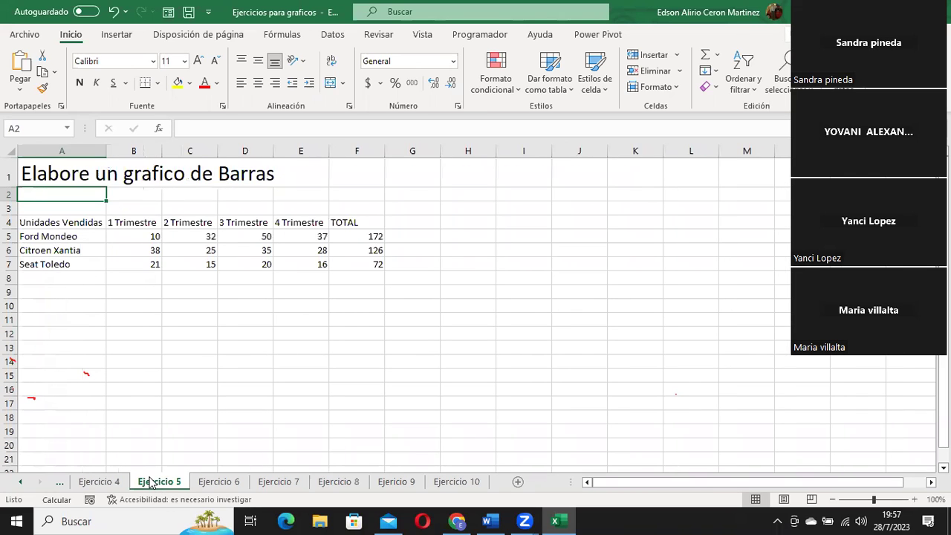
Select the car names A5:A7, Ford Mondeo through Seat Toledo, then switch to Ejercicio 7
left_click(34, 237)
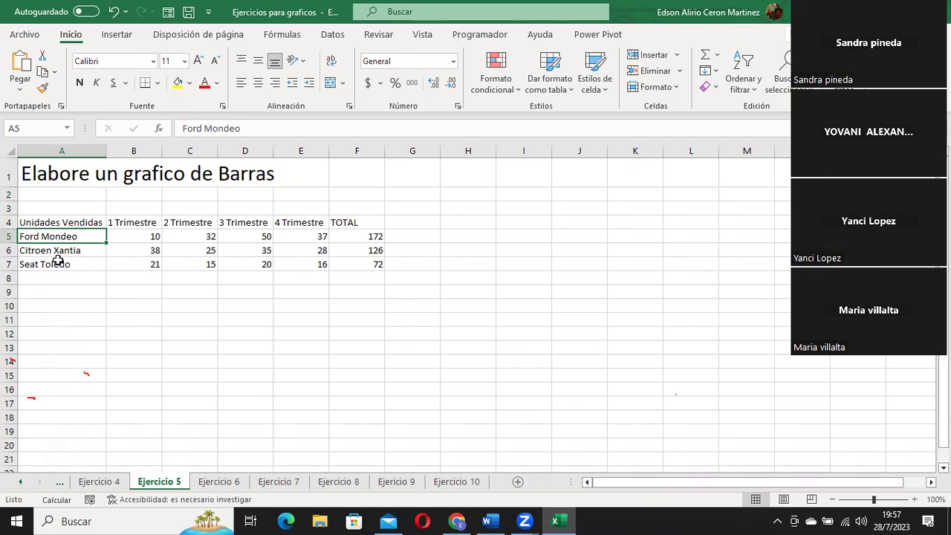
left_click(69, 250)
left_click(52, 264)
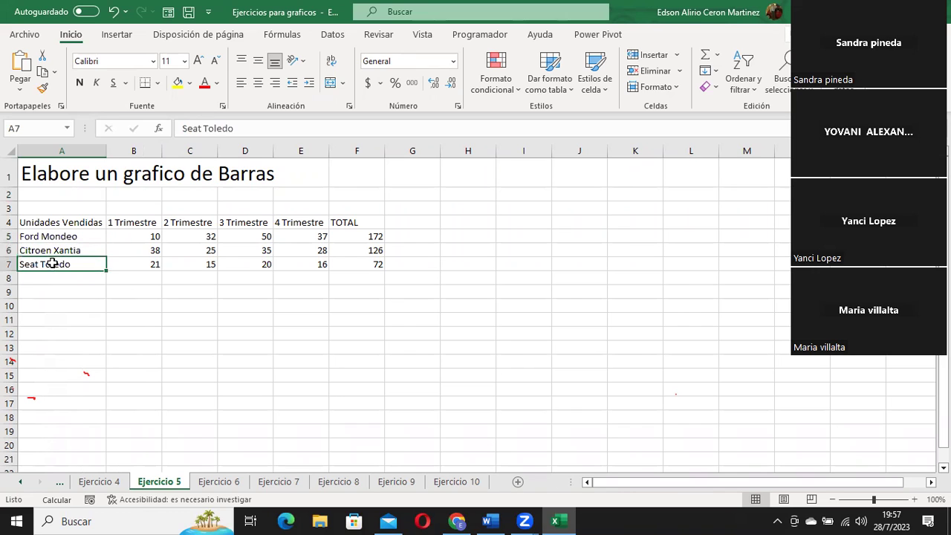
left_click(70, 239)
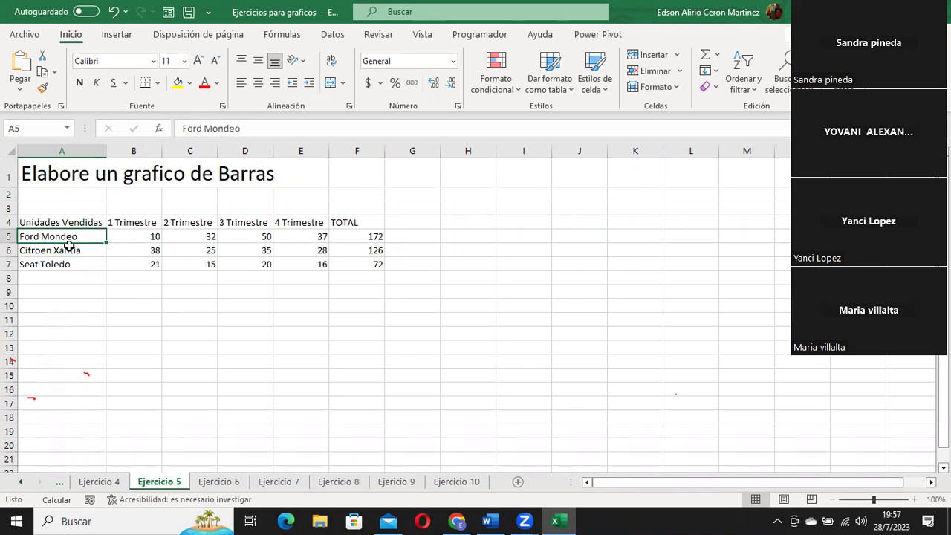
left_click_drag(69, 245, 64, 265)
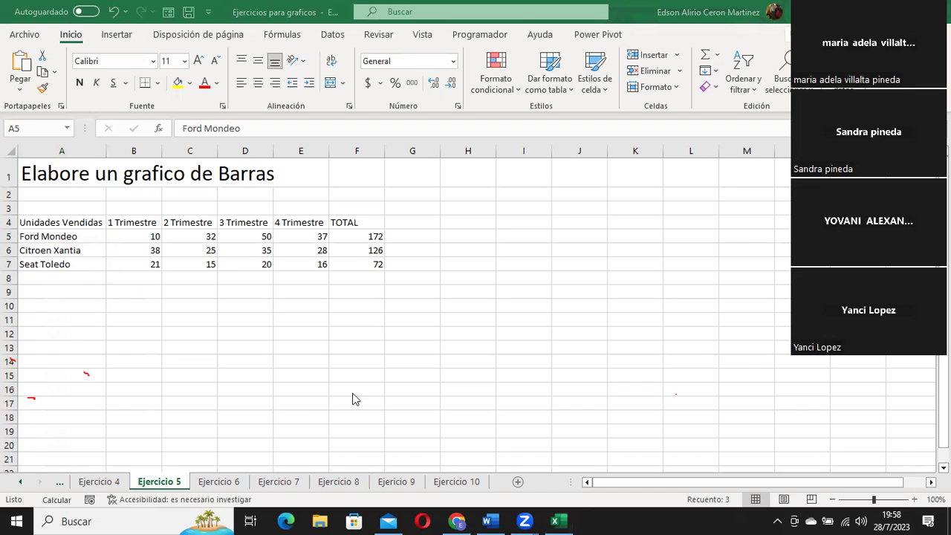
left_click(282, 482)
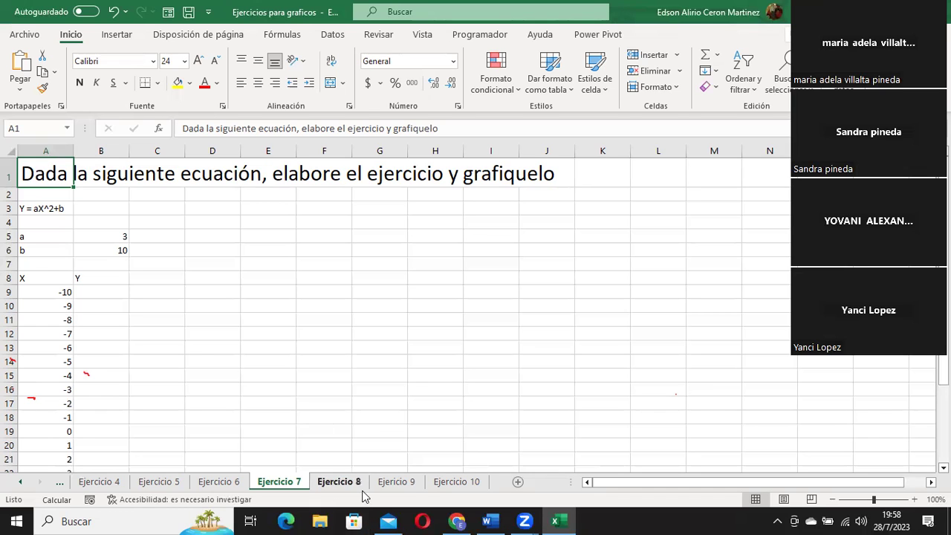
left_click_drag(42, 290, 64, 444)
scroll(82, 379, "up", 1)
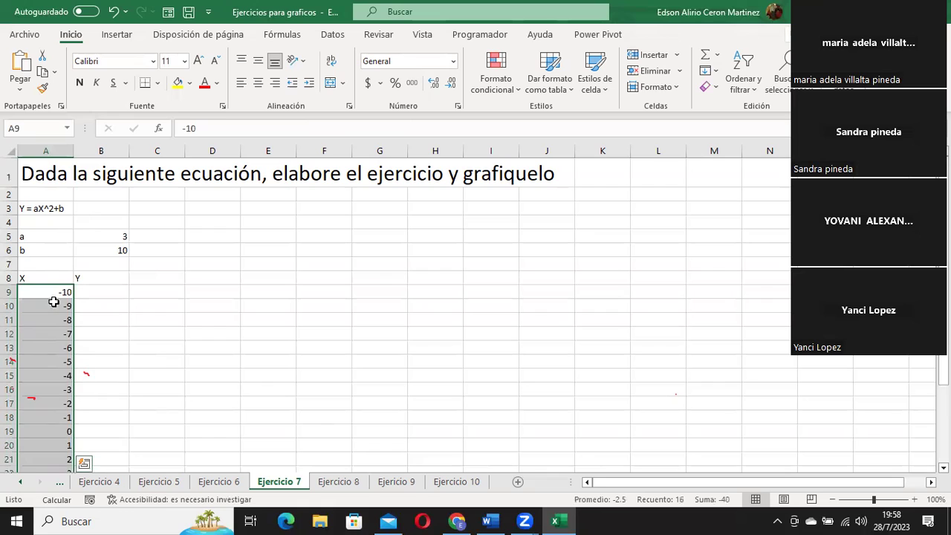
left_click(30, 209)
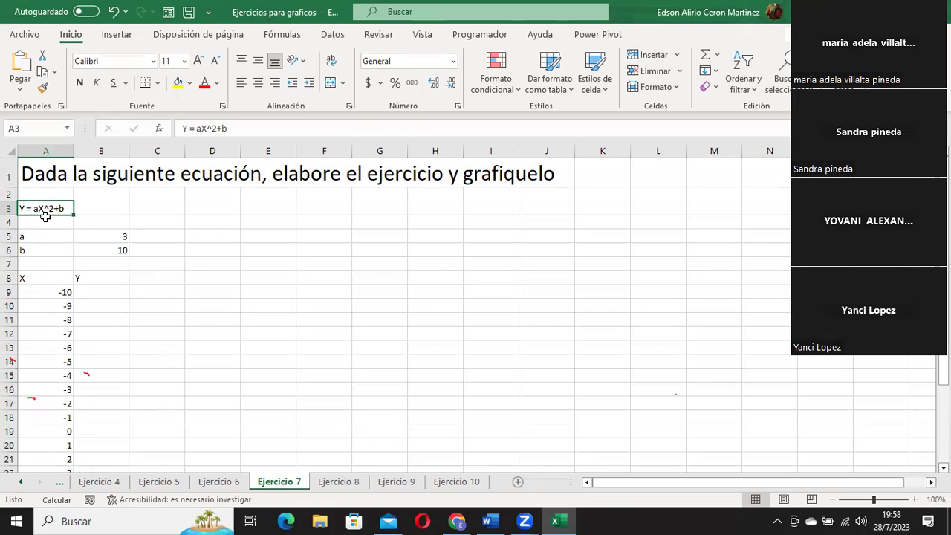
left_click(39, 236)
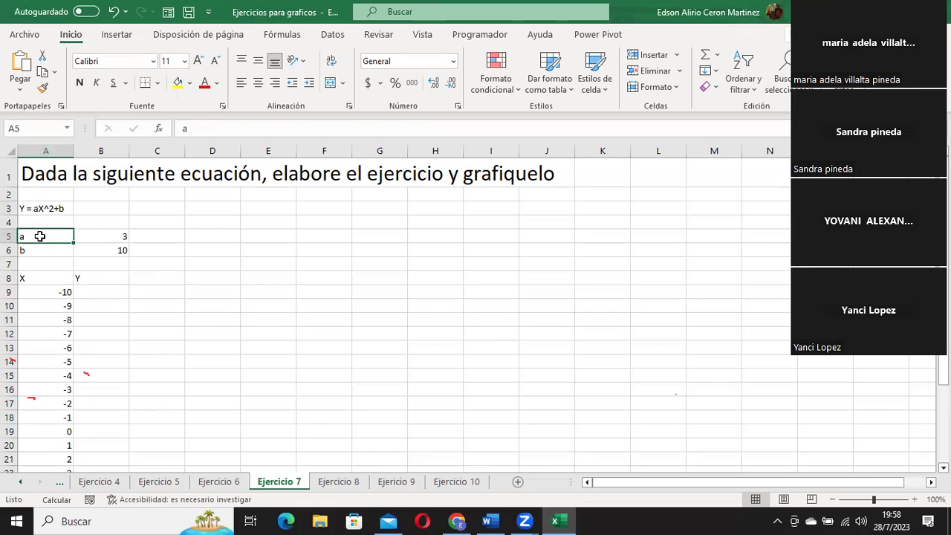
left_click(116, 236)
left_click(41, 253)
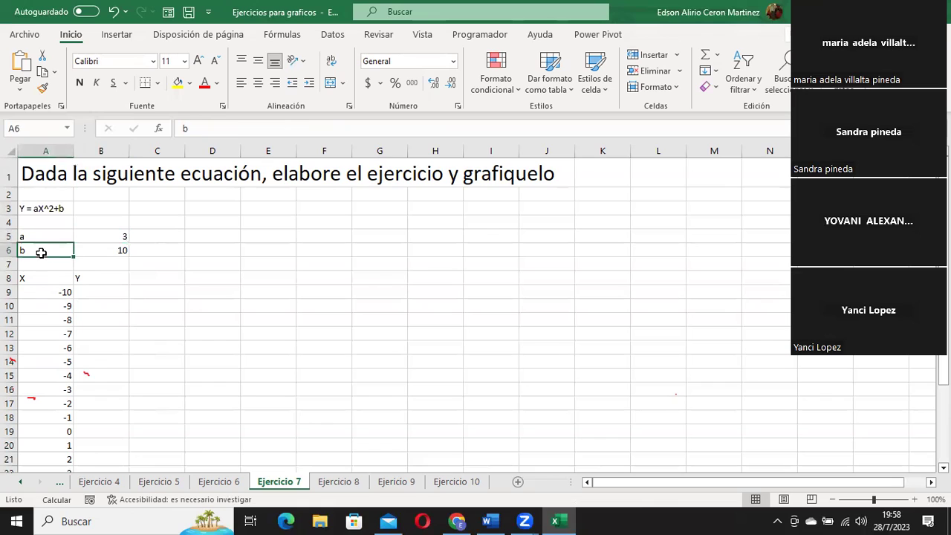
left_click(119, 251)
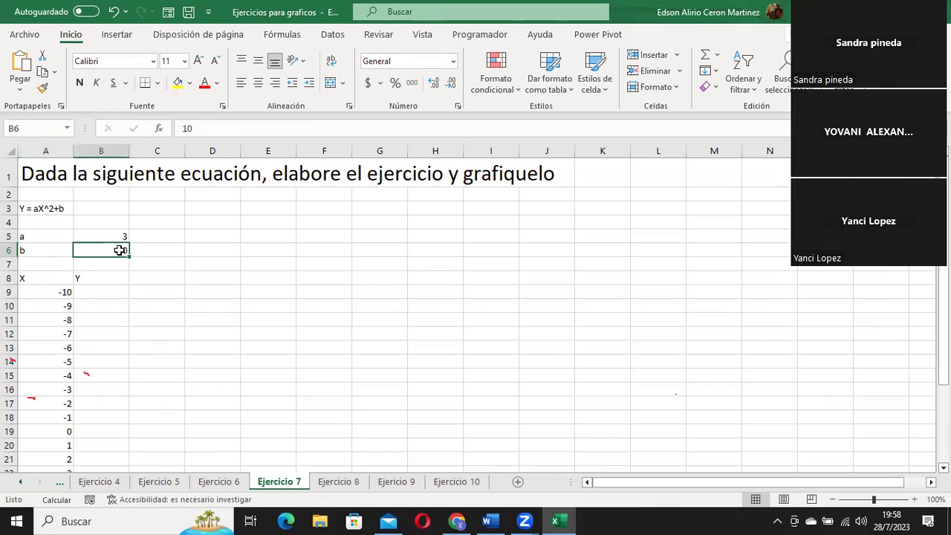
left_click(25, 235)
left_click(49, 290)
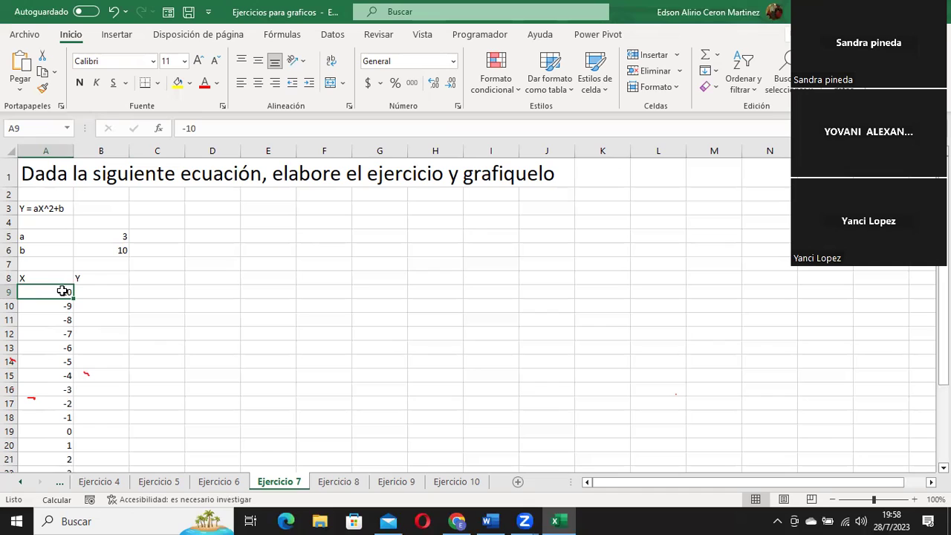
left_click(31, 240)
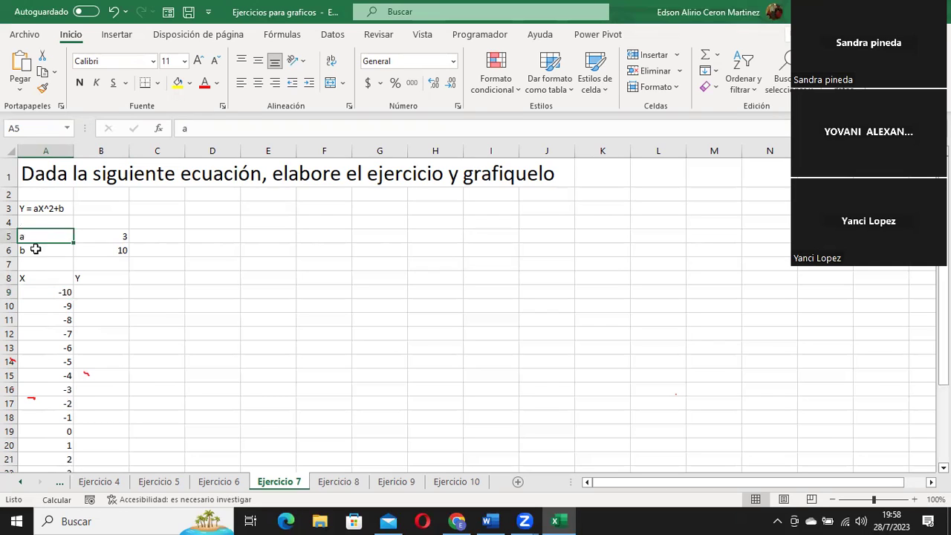
left_click(127, 234)
type("3")
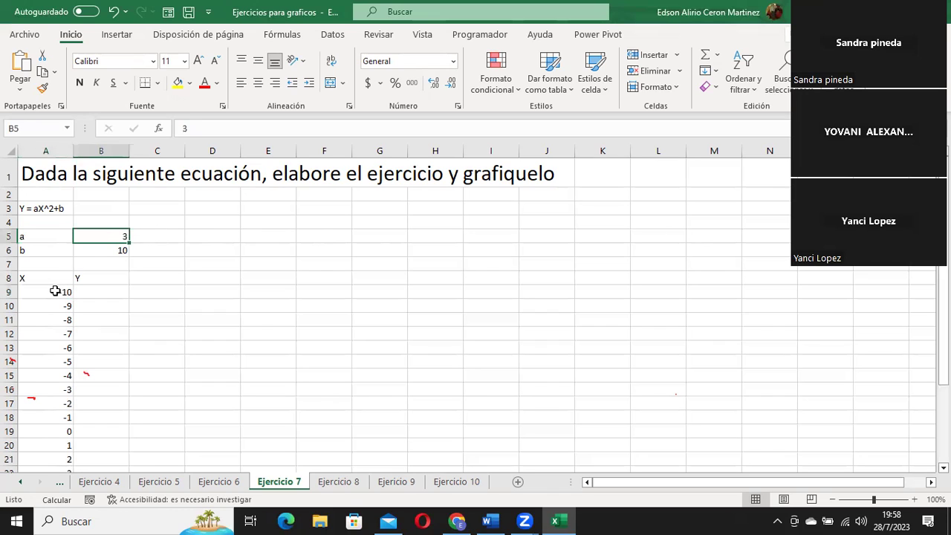
left_click(55, 292)
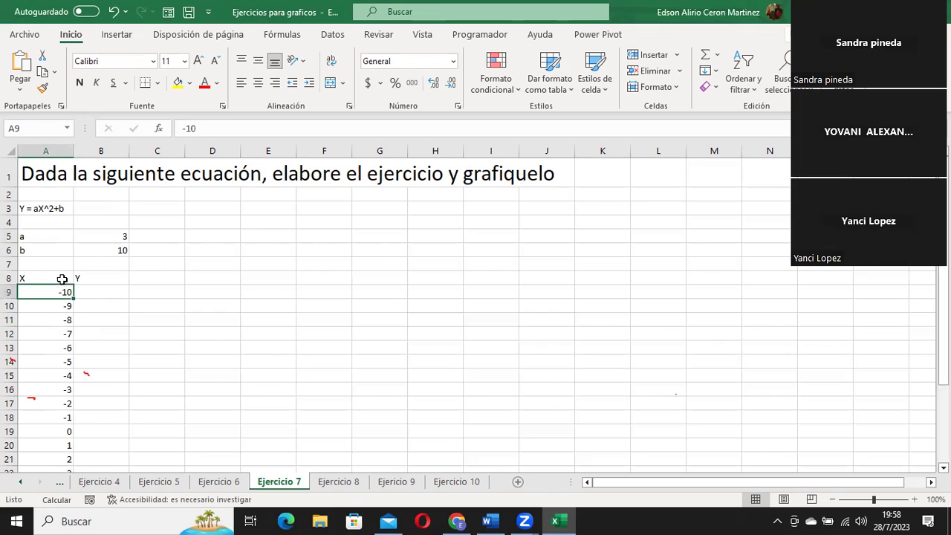
left_click(120, 249)
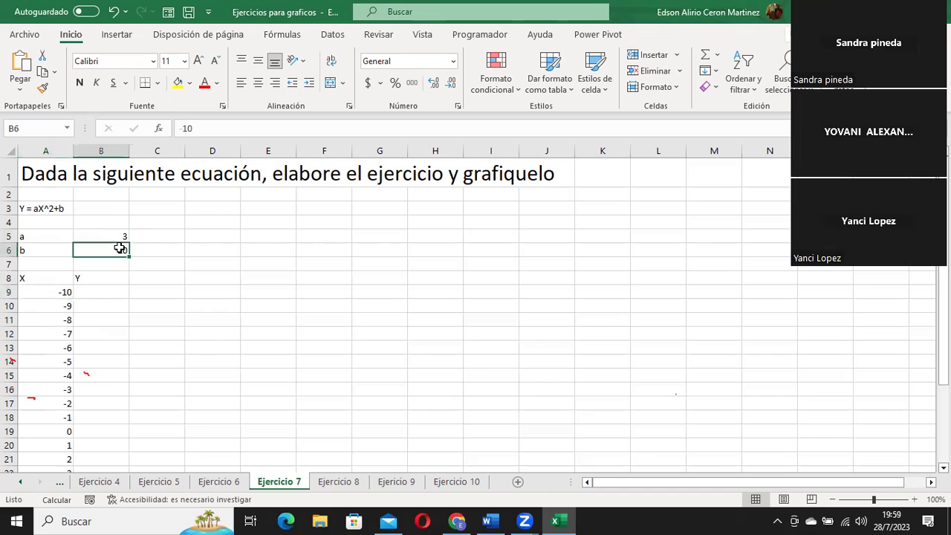
left_click(104, 294)
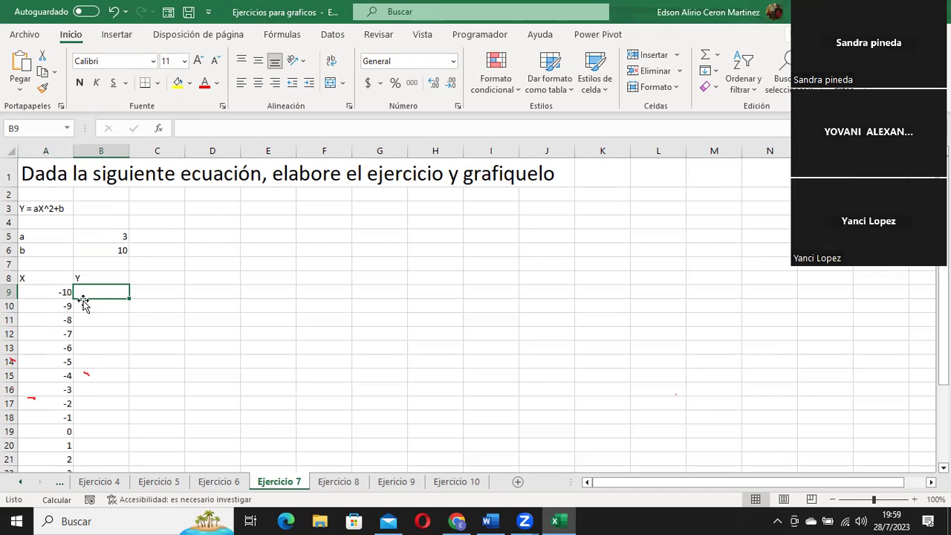
left_click(30, 207)
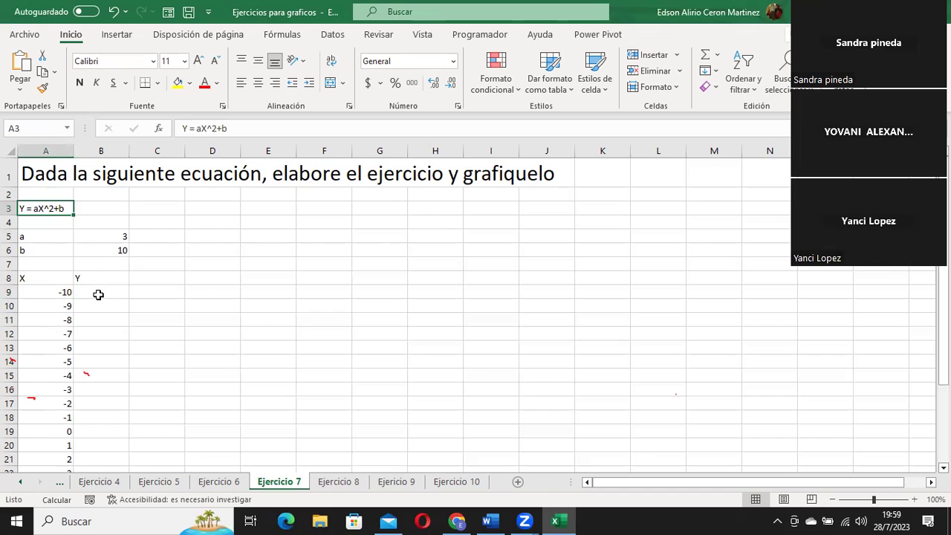
Select the first empty Y cell B9, then move to the Ejercicio 8 sheet
left_click(97, 294)
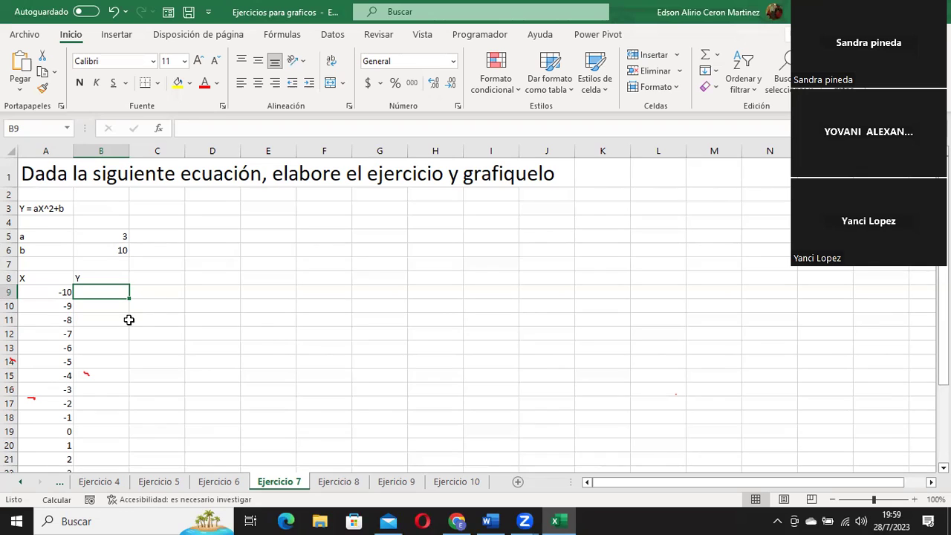
left_click(330, 483)
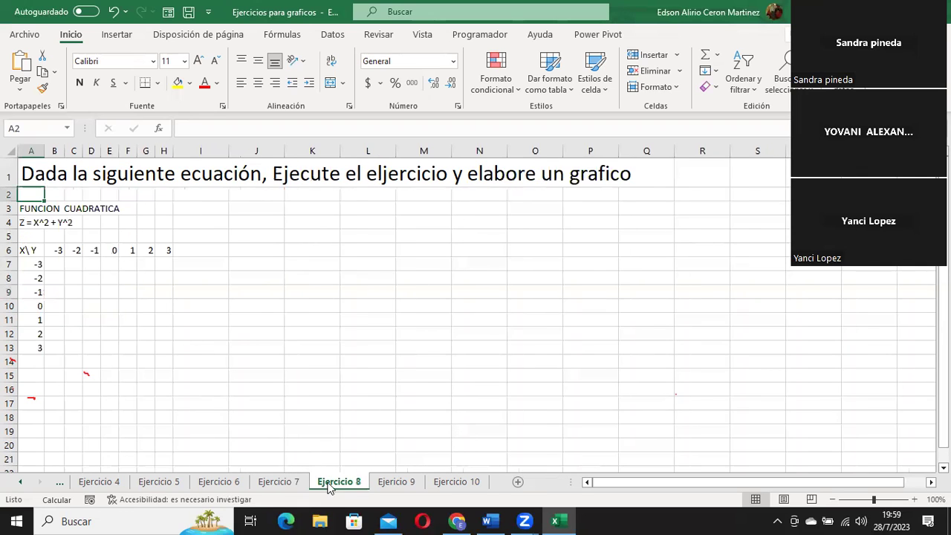
Highlight the Z = X^2 + Y^2 equation and the first Z grid cell, then return to Ejercicio 7
left_click(25, 221)
left_click_drag(24, 221, 79, 222)
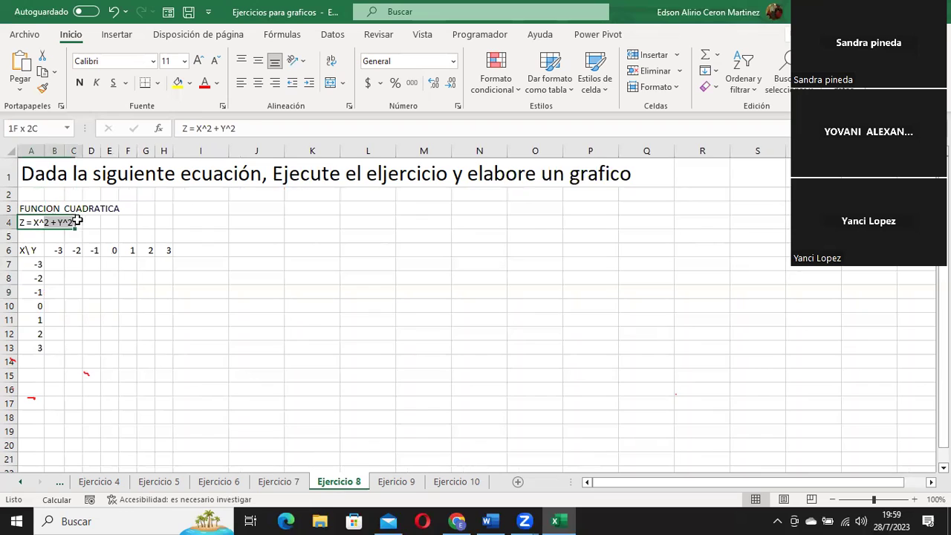
left_click(52, 265)
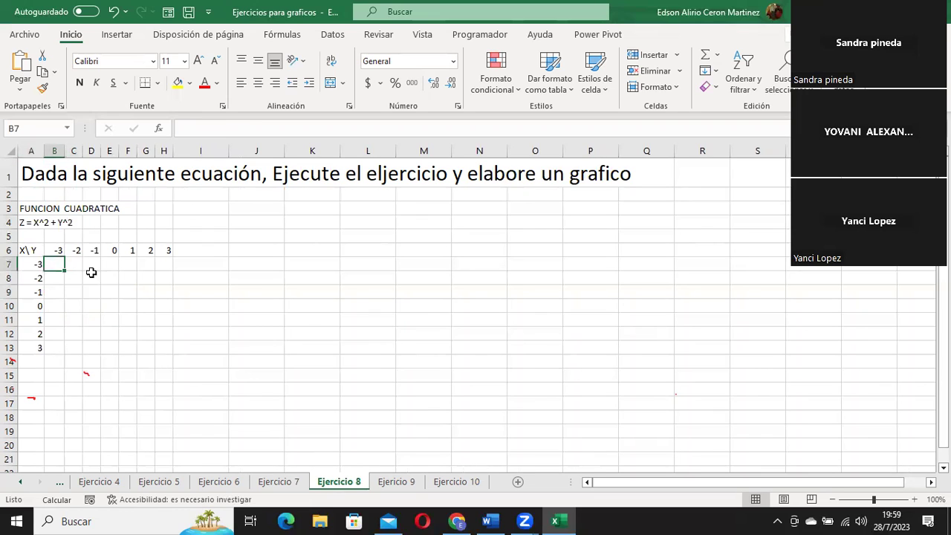
left_click(285, 487)
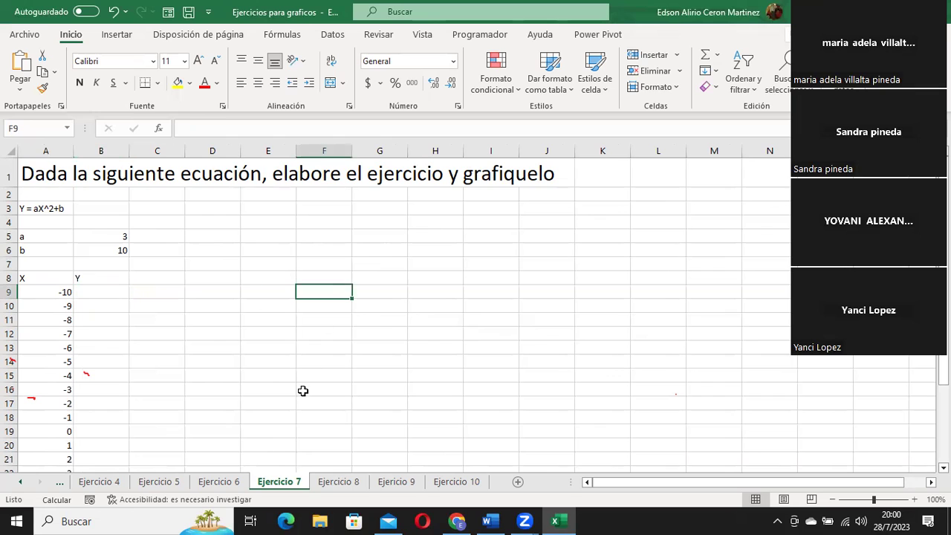
Return to the Ejercicio 5 sheet showing the quarterly car sales table with totals 172, 126 and 72
left_click(157, 482)
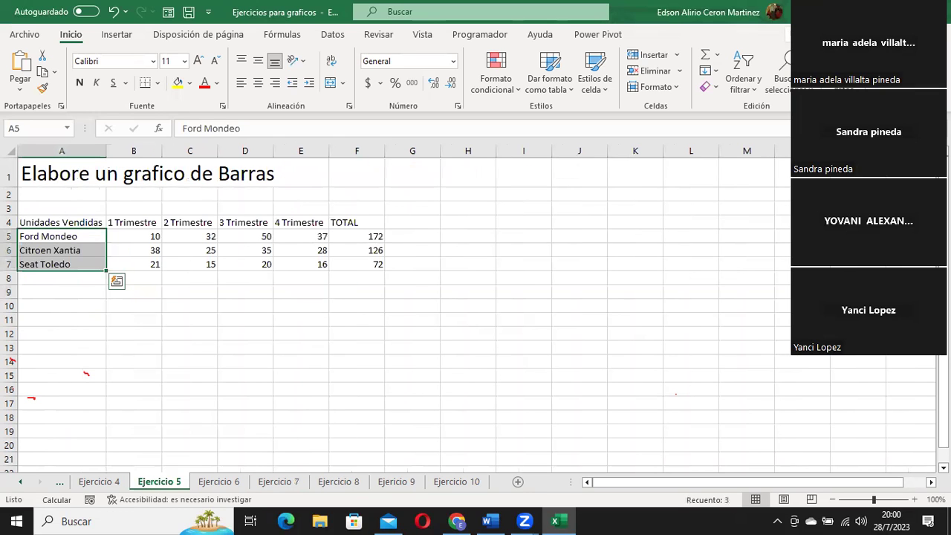